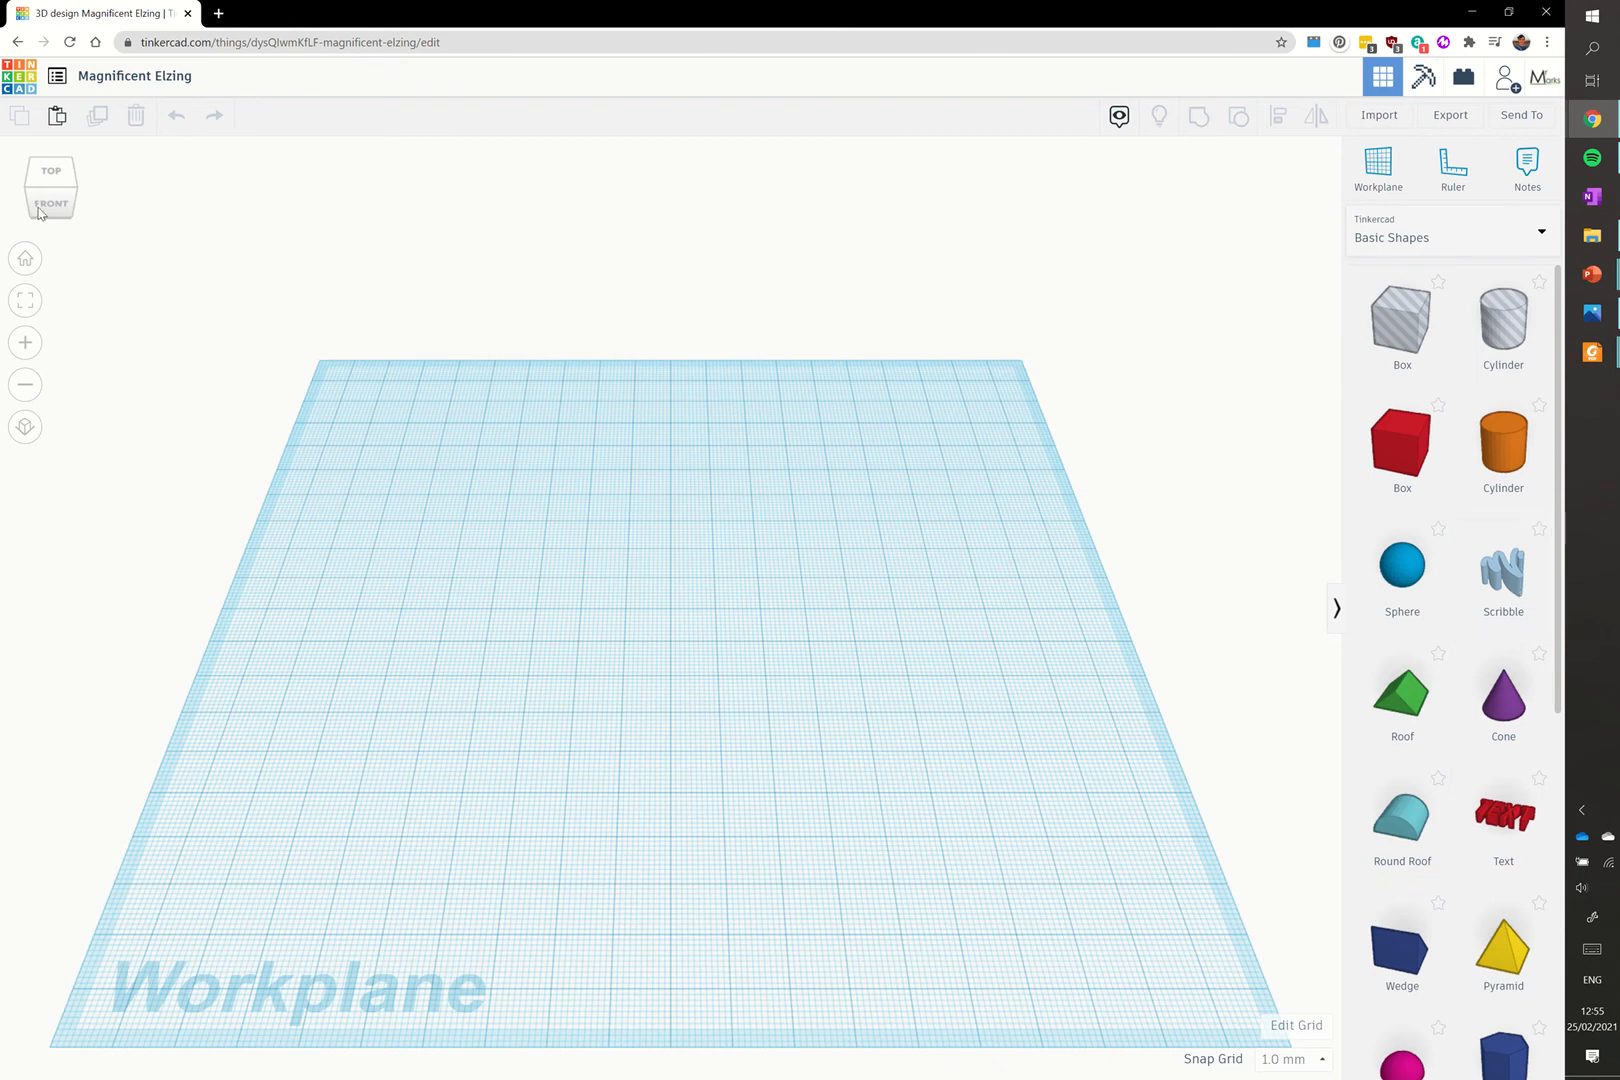
right_click_drag(477, 582, 537, 541)
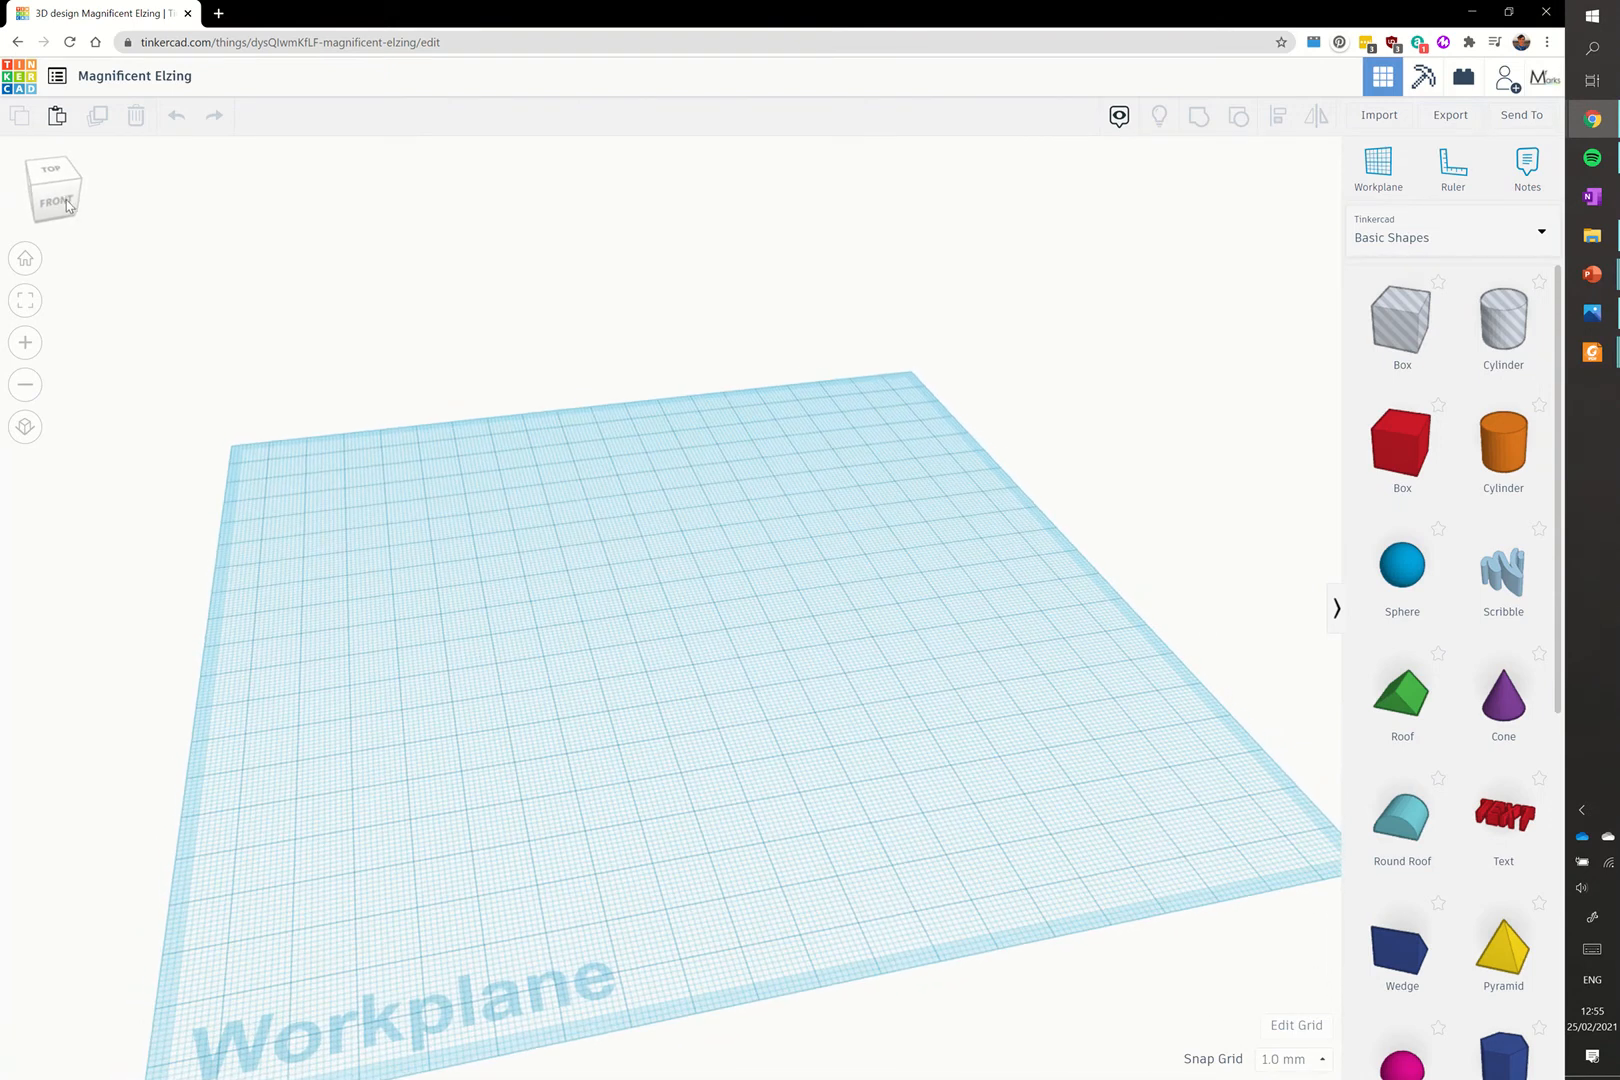
mouse_move(68, 206)
left_mouse_down()
mouse_move(36, 209)
mouse_move(8, 172)
mouse_move(68, 206)
left_mouse_up()
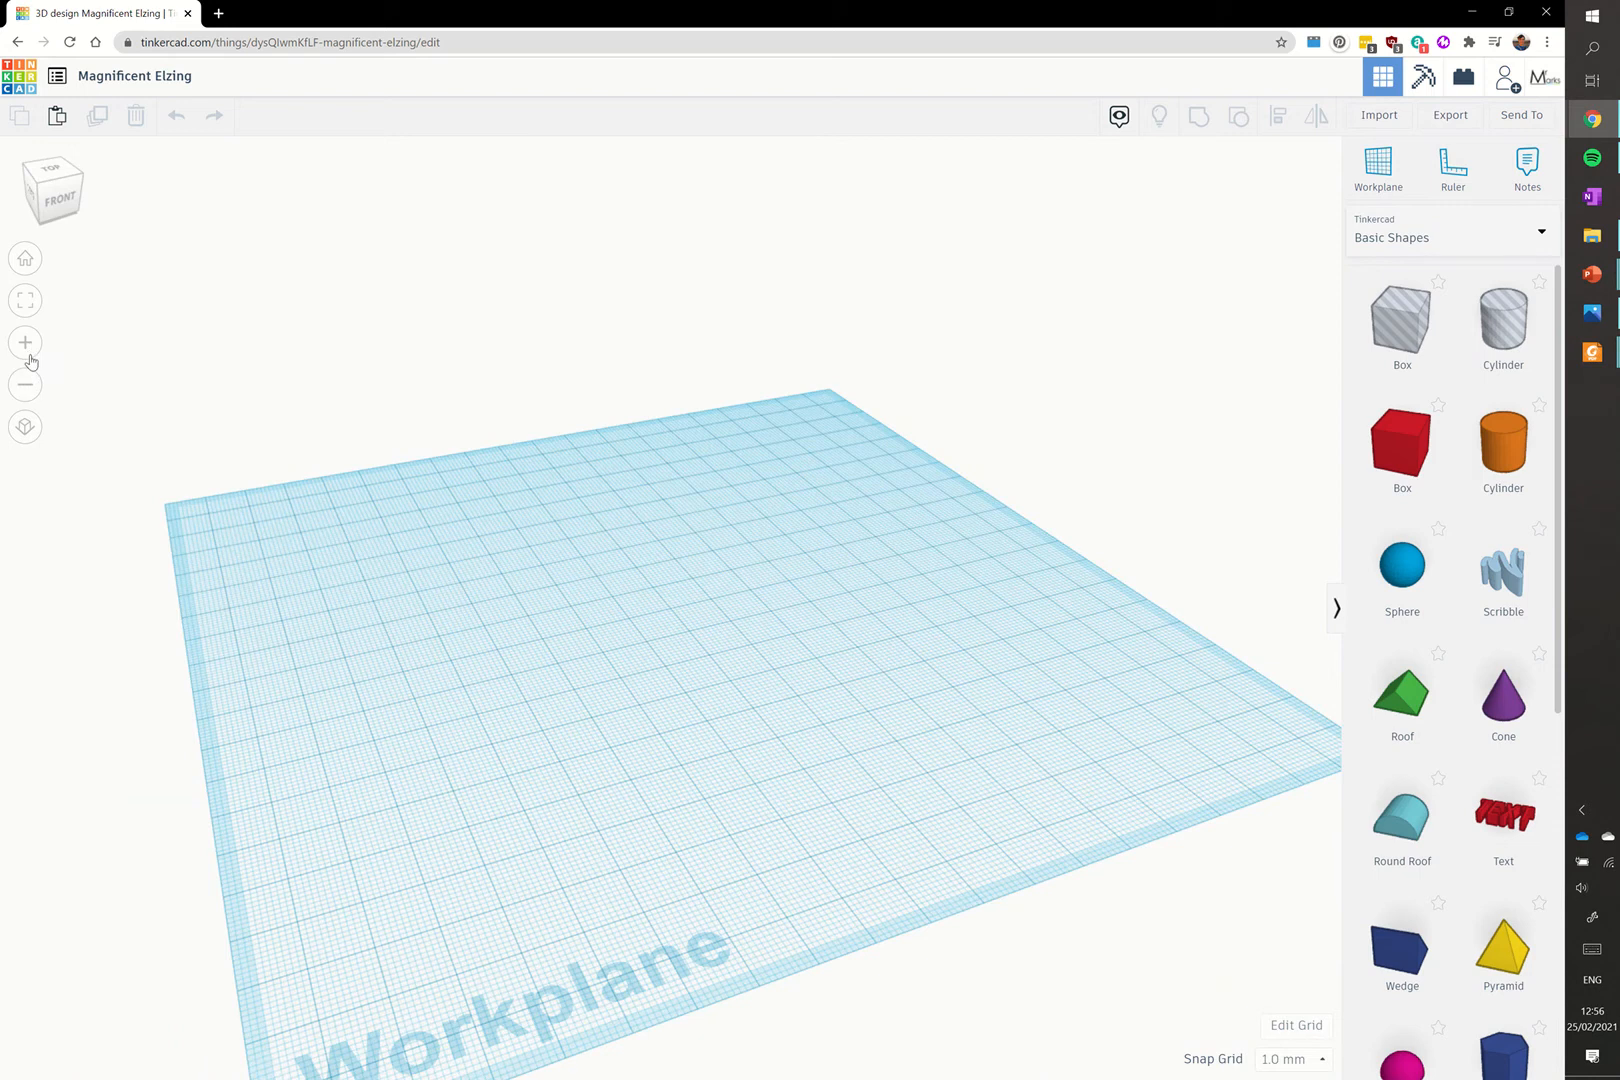
left_click(27, 430)
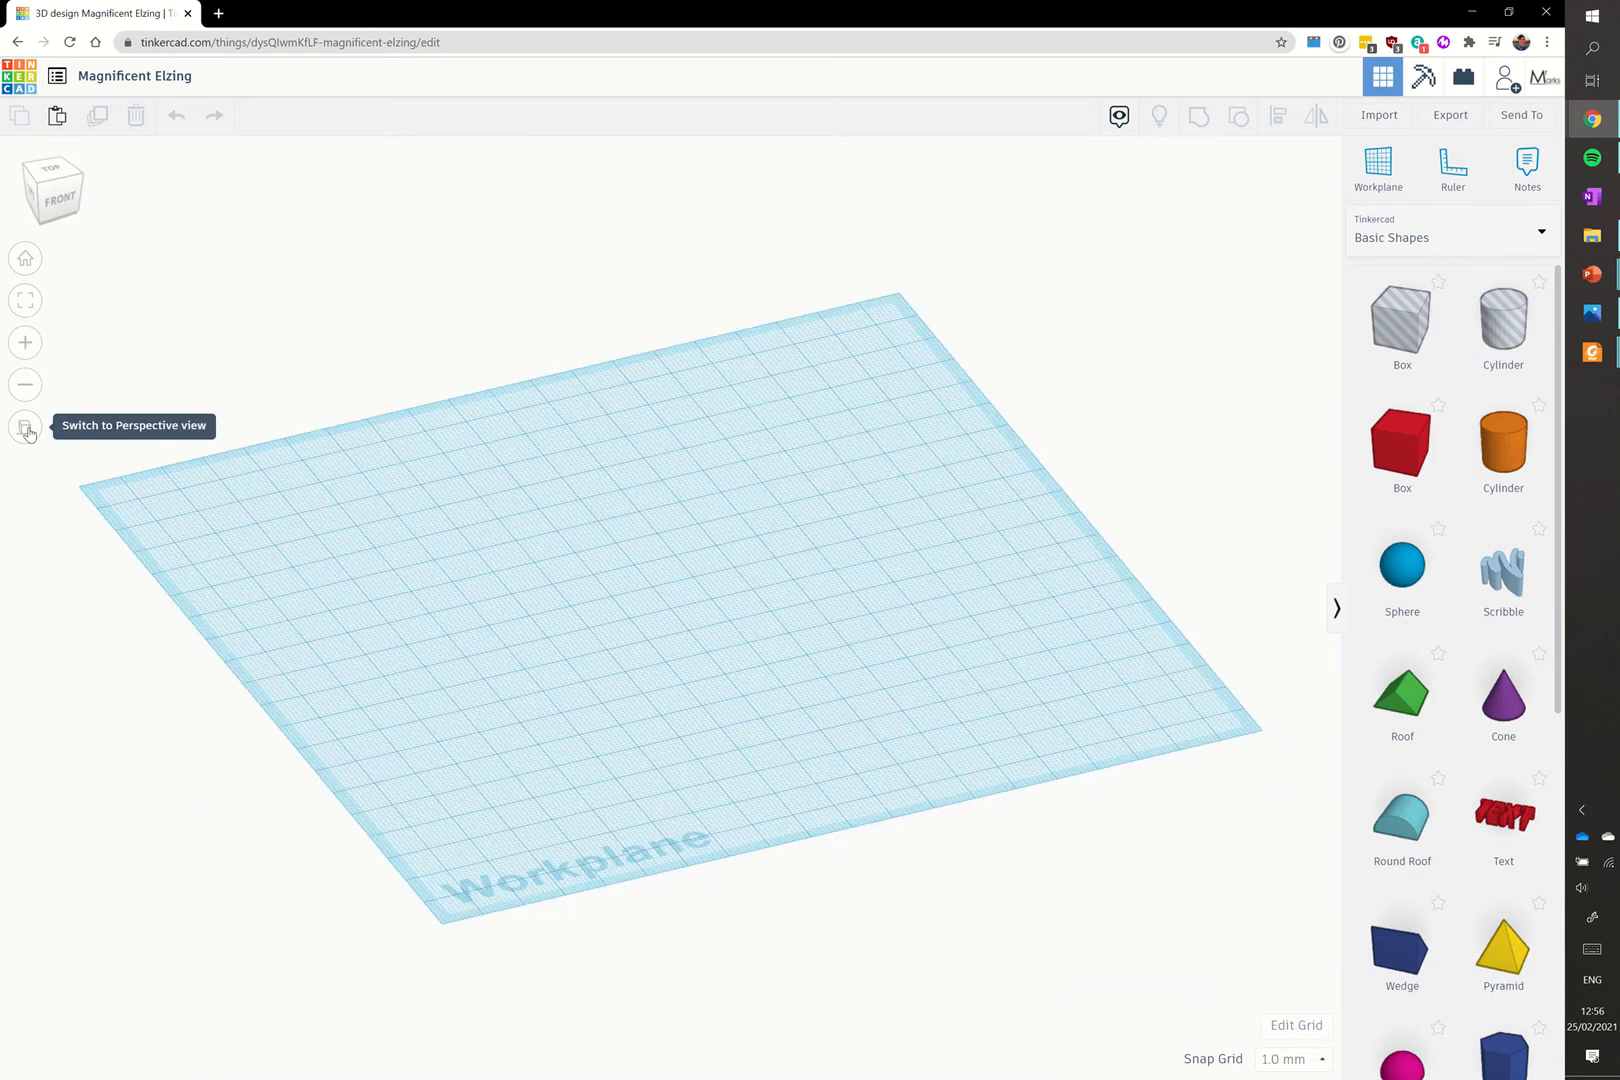
left_click(26, 428)
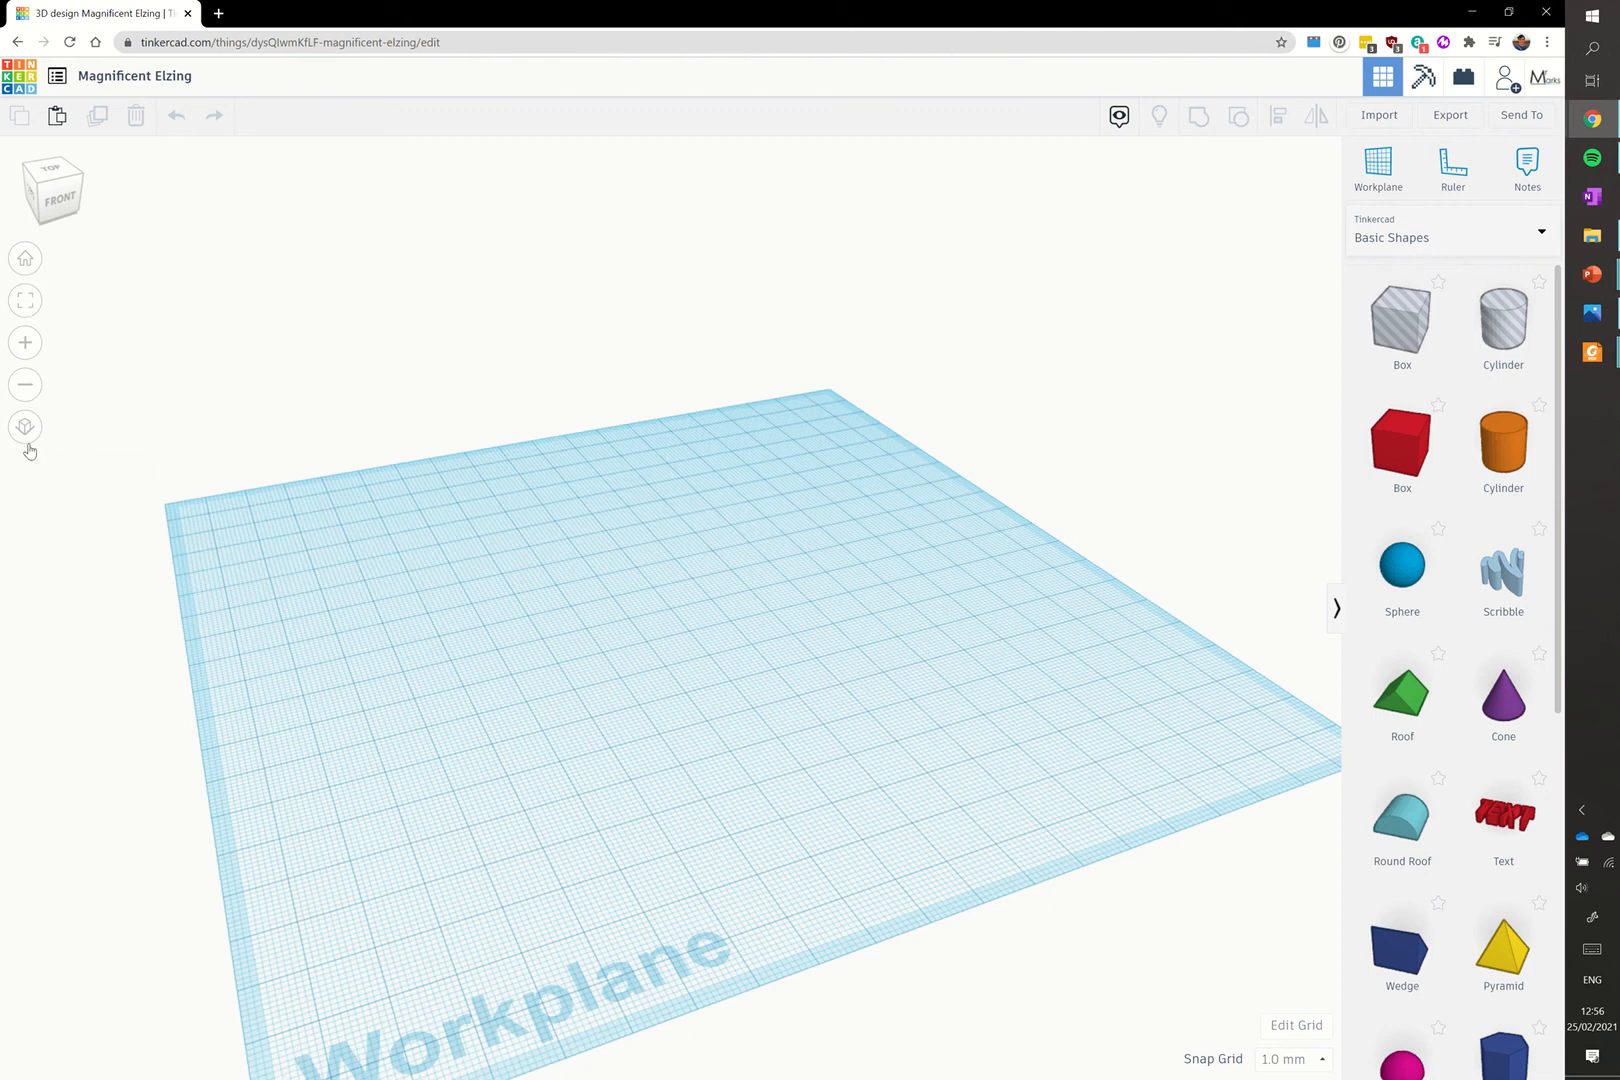
left_click(27, 261)
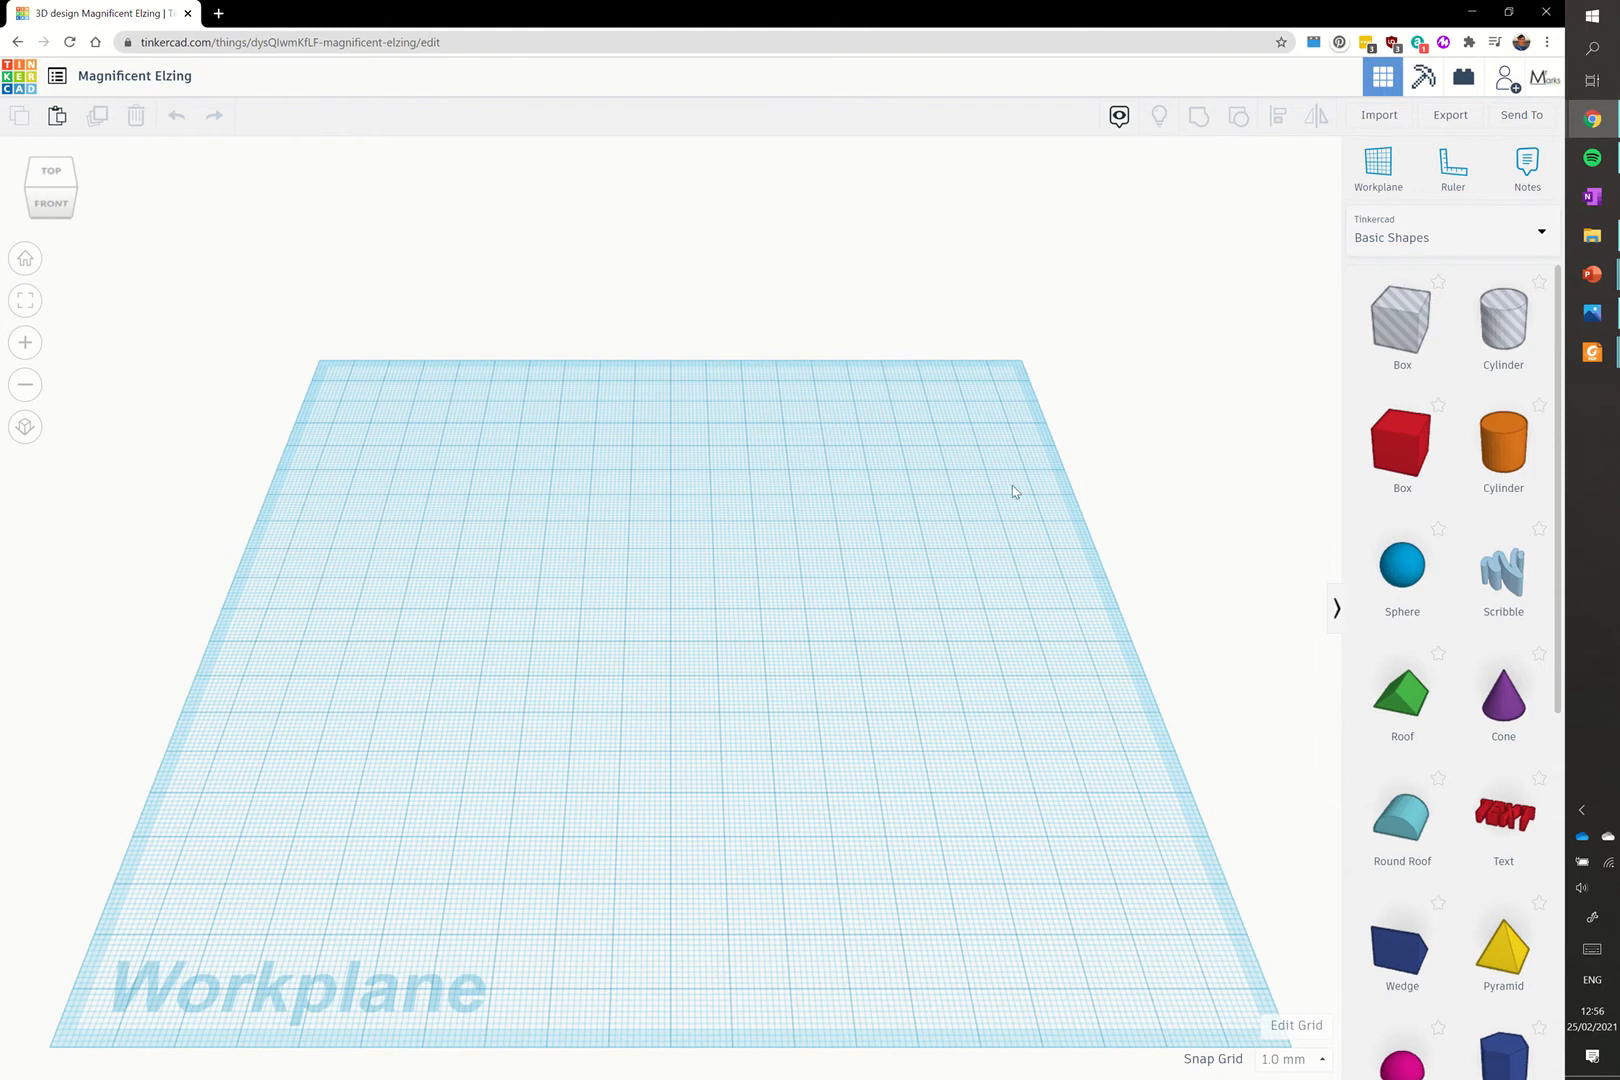
Step: Add a solid box with a base 90 mm wide and 80 mm deep and move it near the middle of the workplane
left_click_drag(1395, 455, 887, 806)
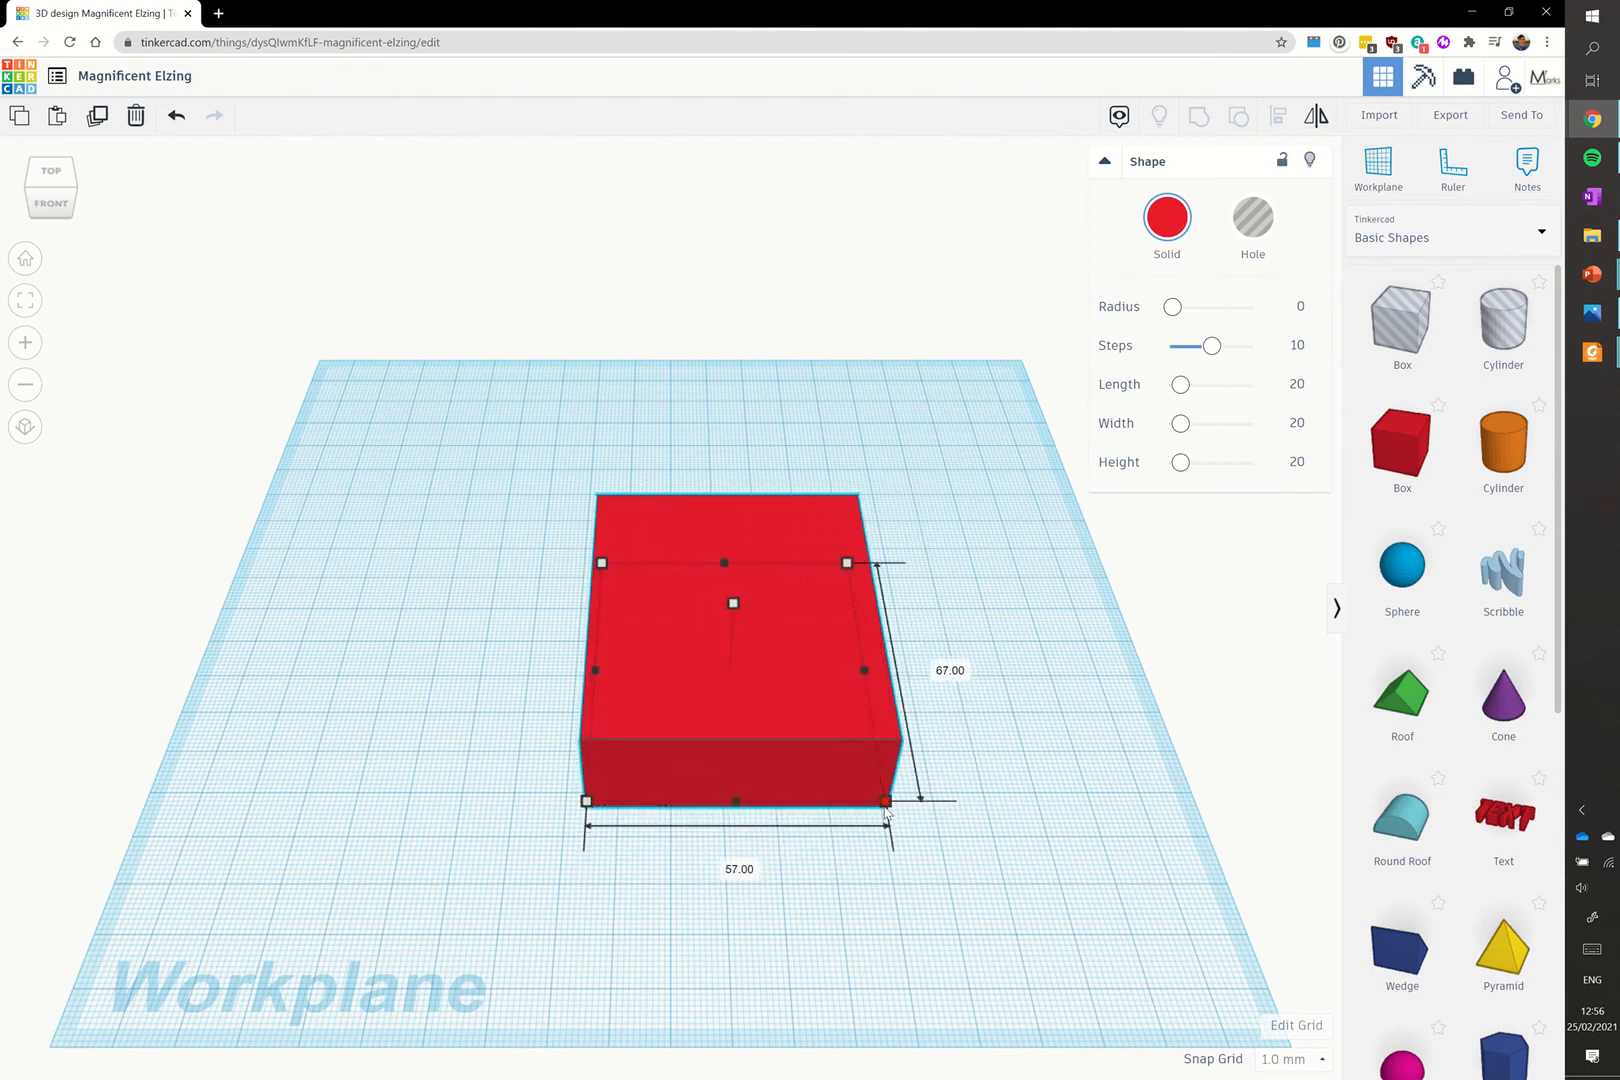
left_click(740, 874)
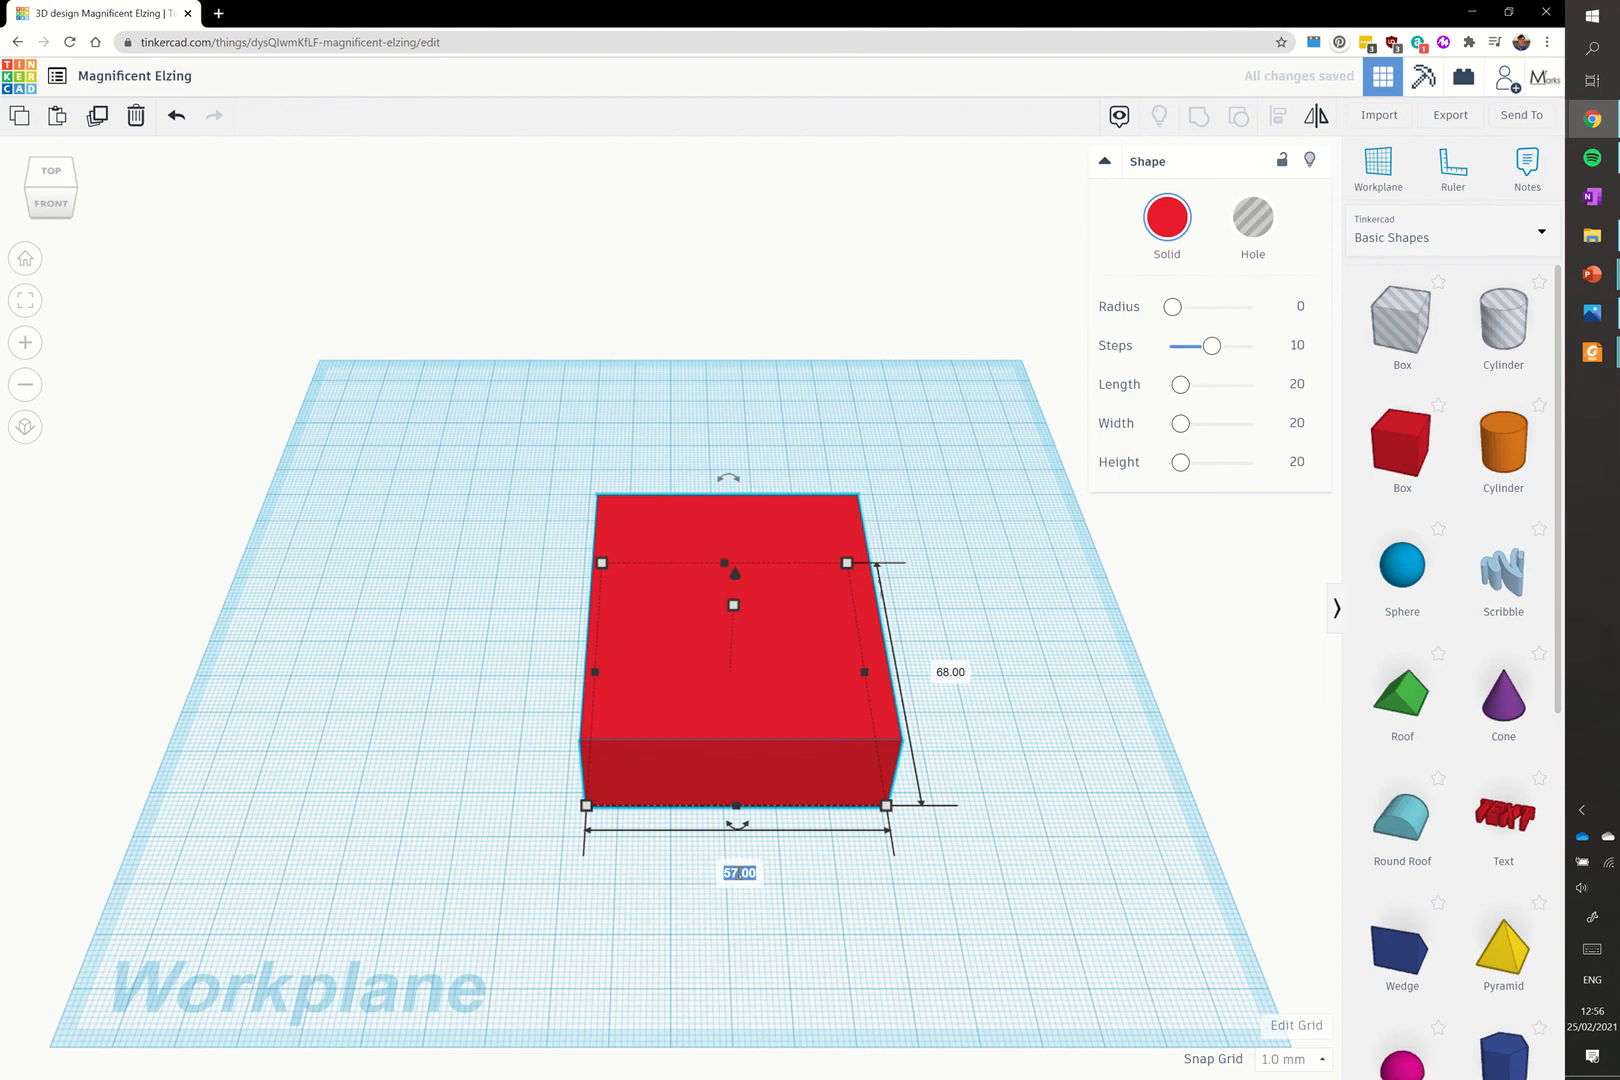
type("50")
key("Return")
left_click(1106, 672)
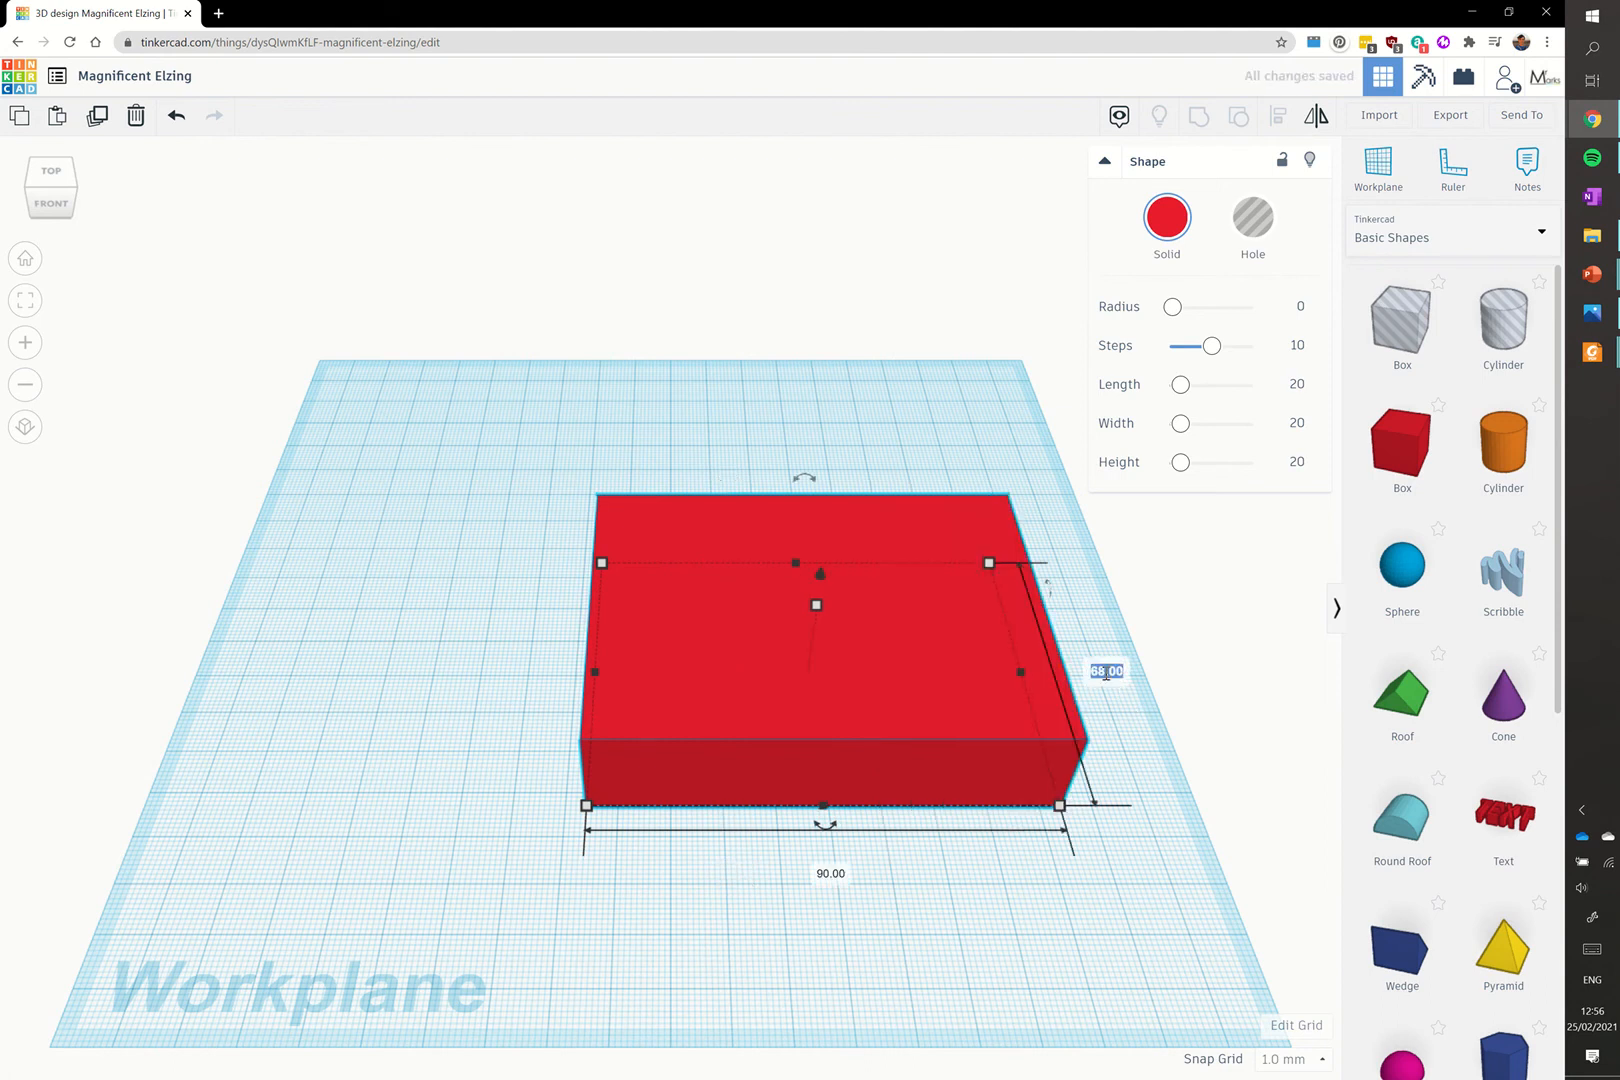
key("BackSpace")
type("80")
key("Return")
left_click_drag(981, 734, 861, 690)
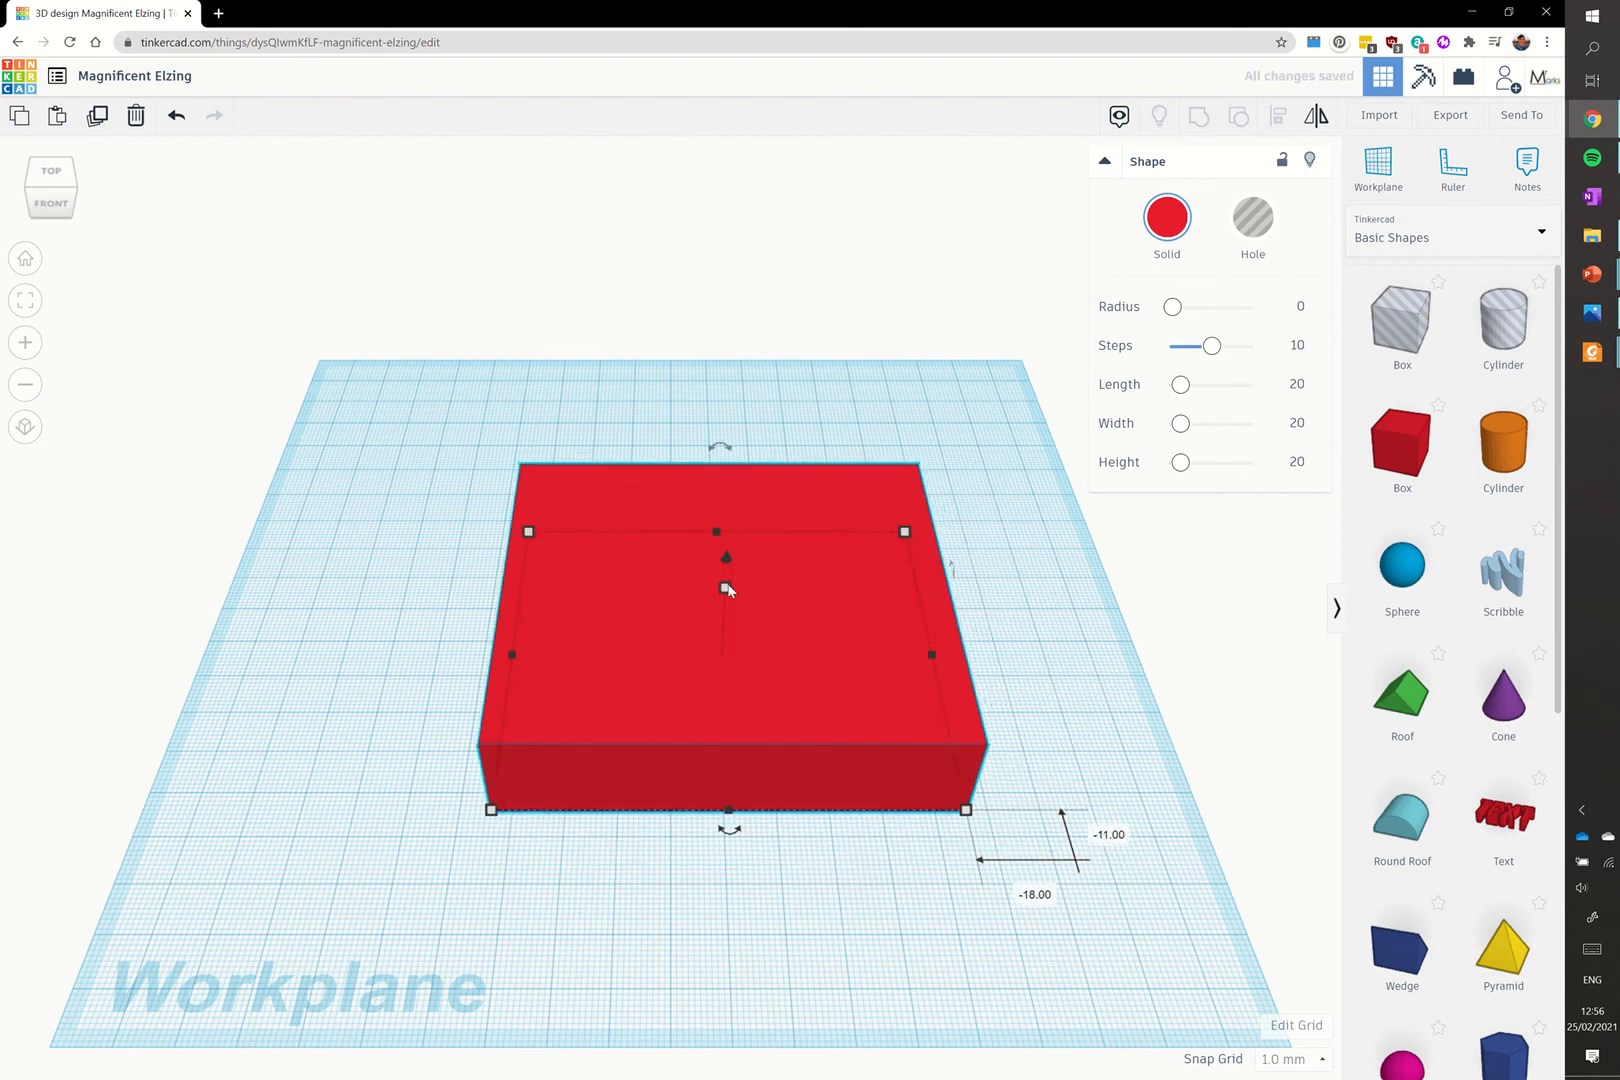
Step: Try raising the box 23 mm above the workplane and undo that lift
mouse_move(727, 589)
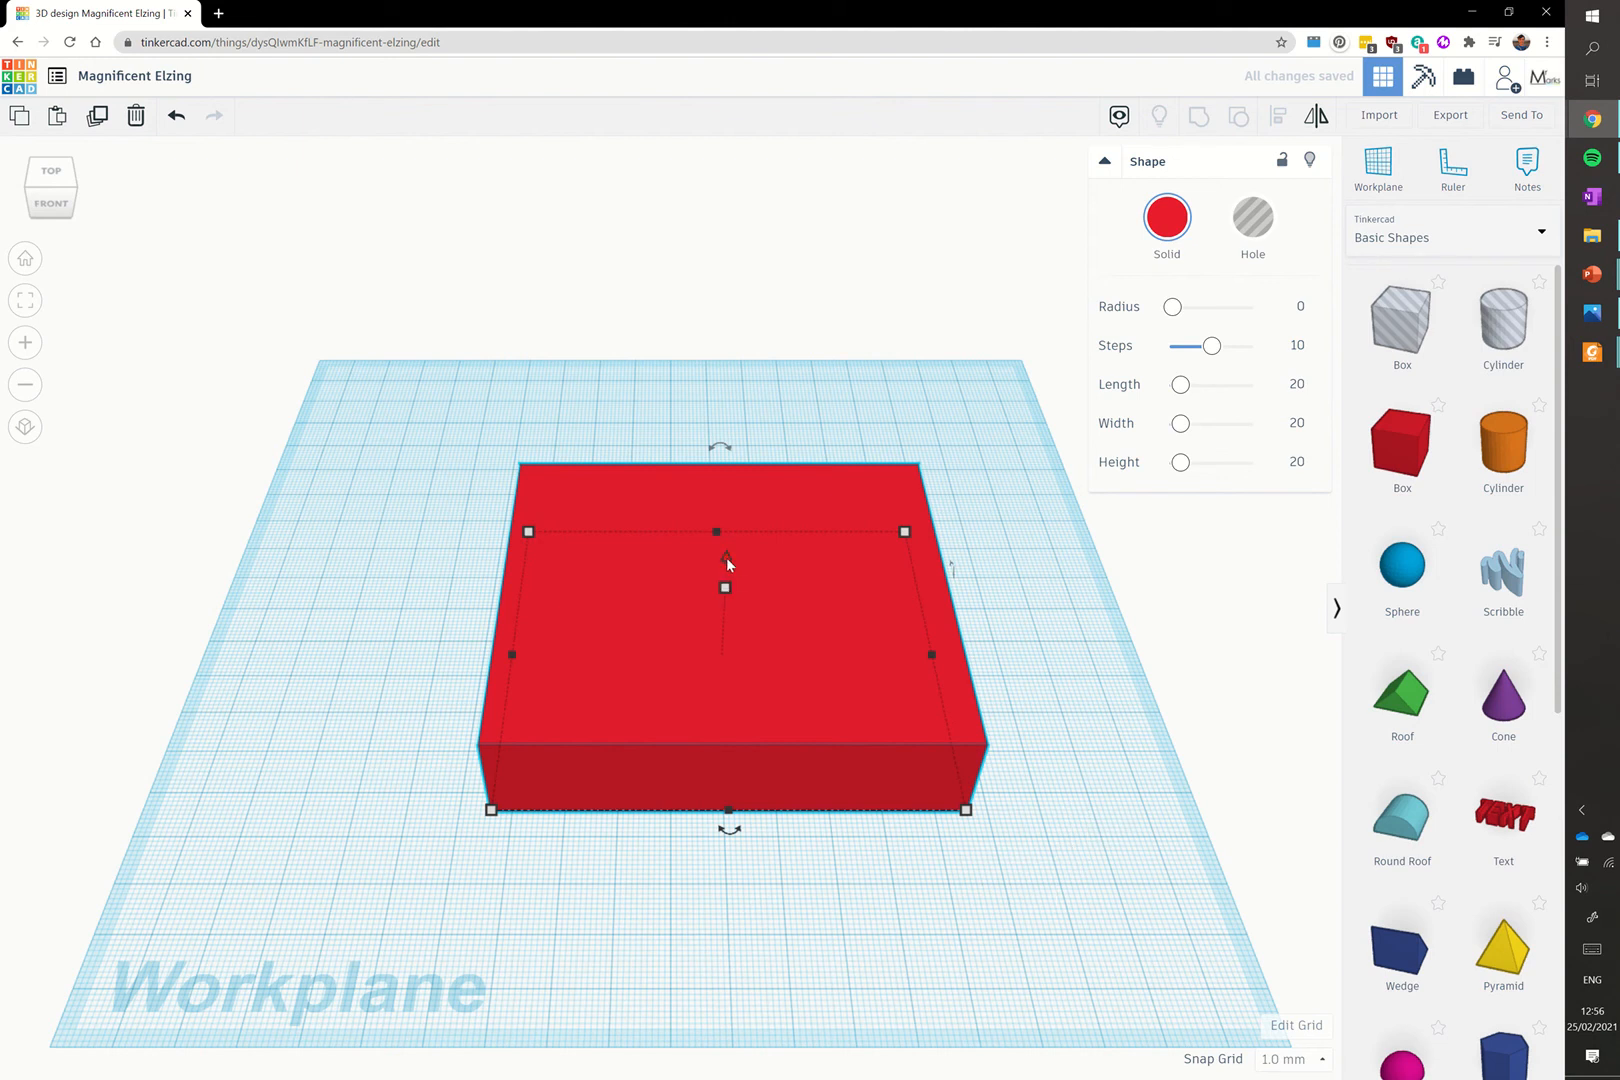
left_click_drag(726, 557, 738, 466)
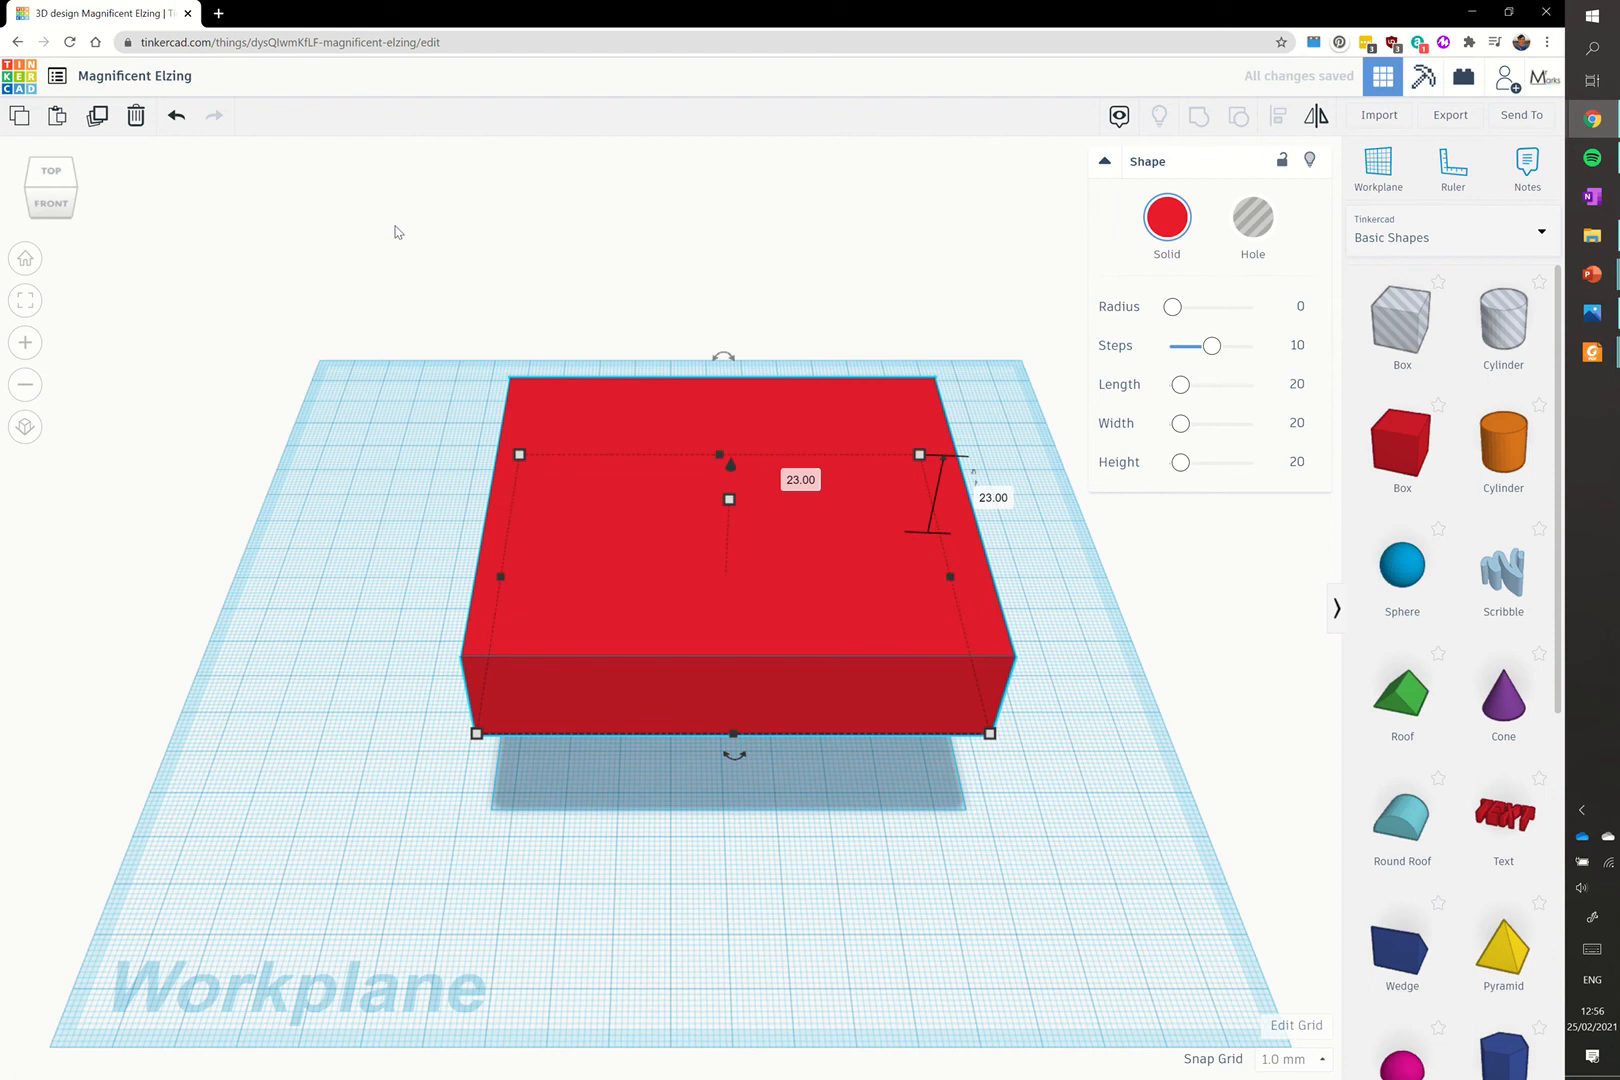
left_click(176, 115)
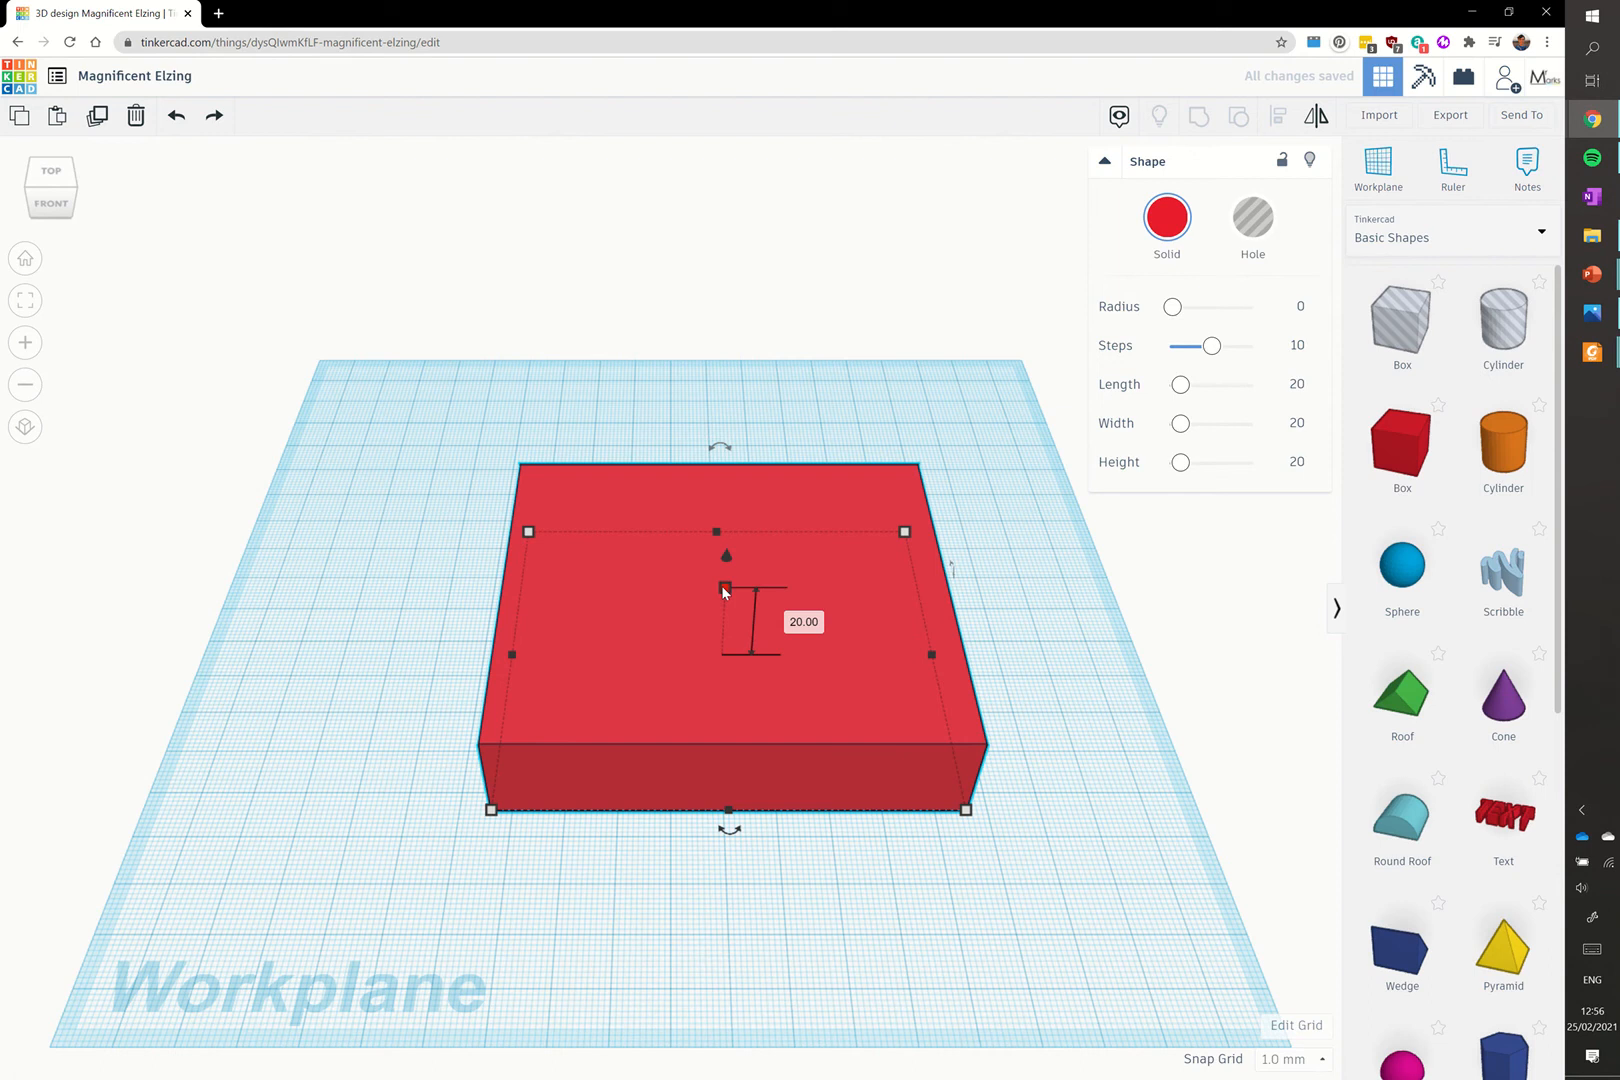
Step: Recolour the box light tan and deselect it
left_click(1155, 236)
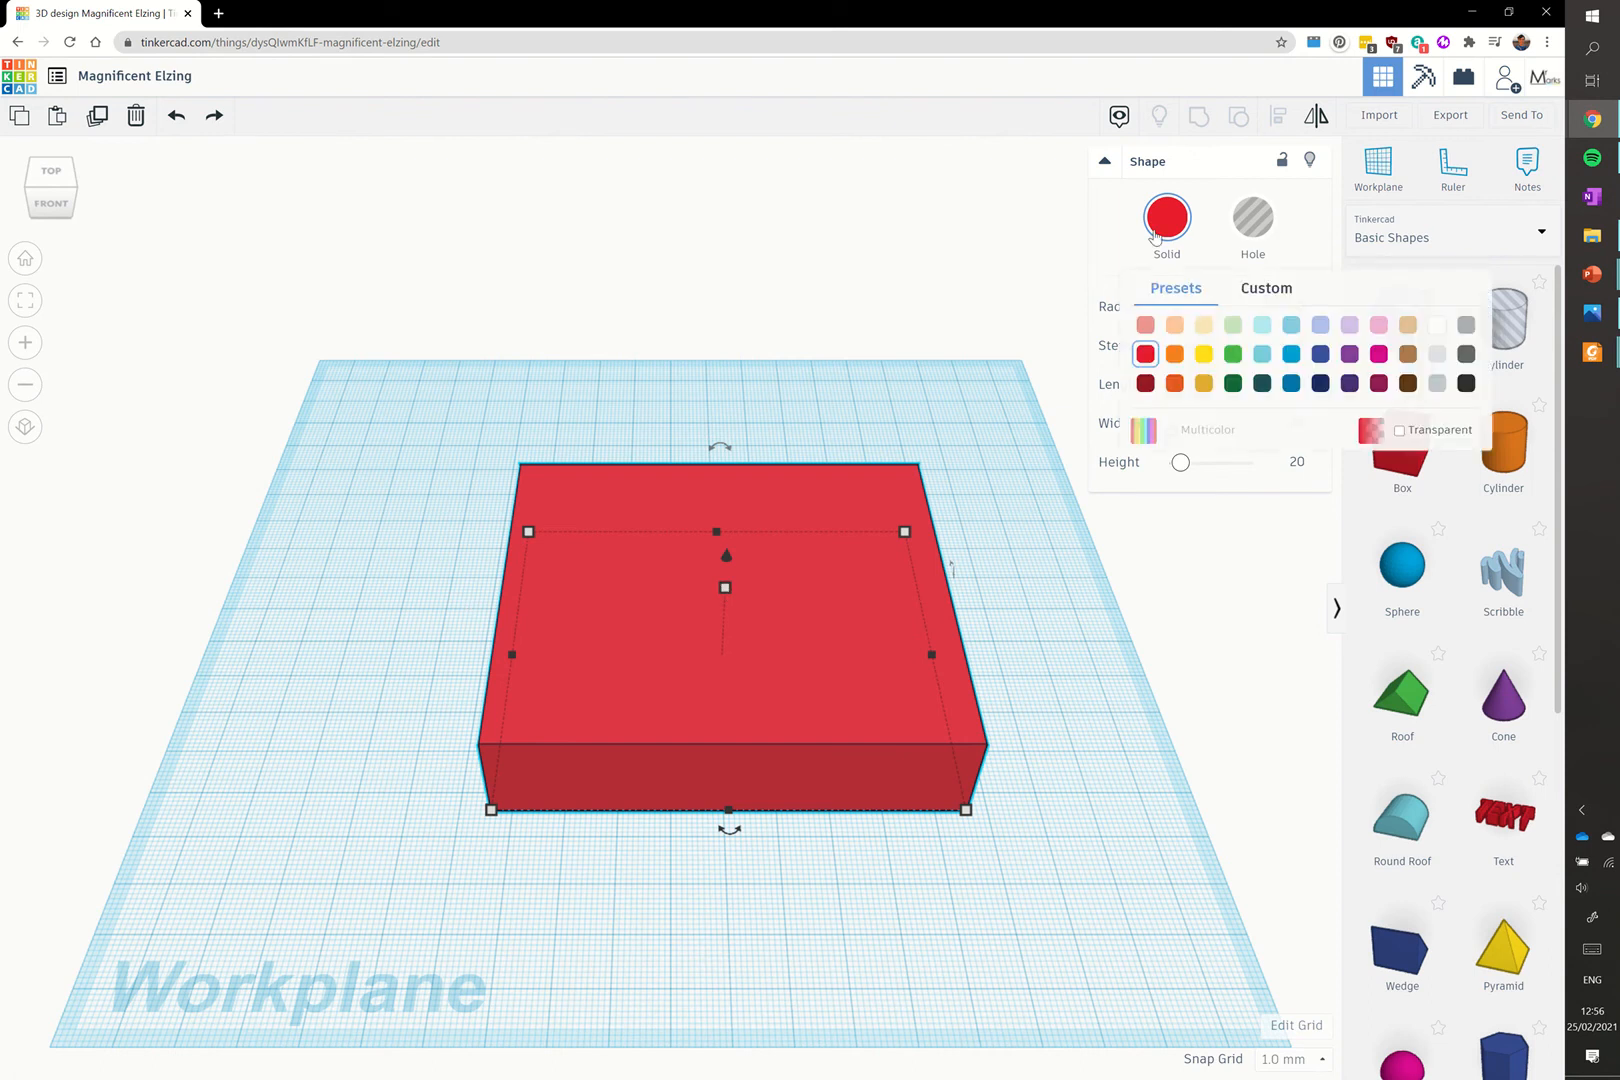
left_click(1408, 326)
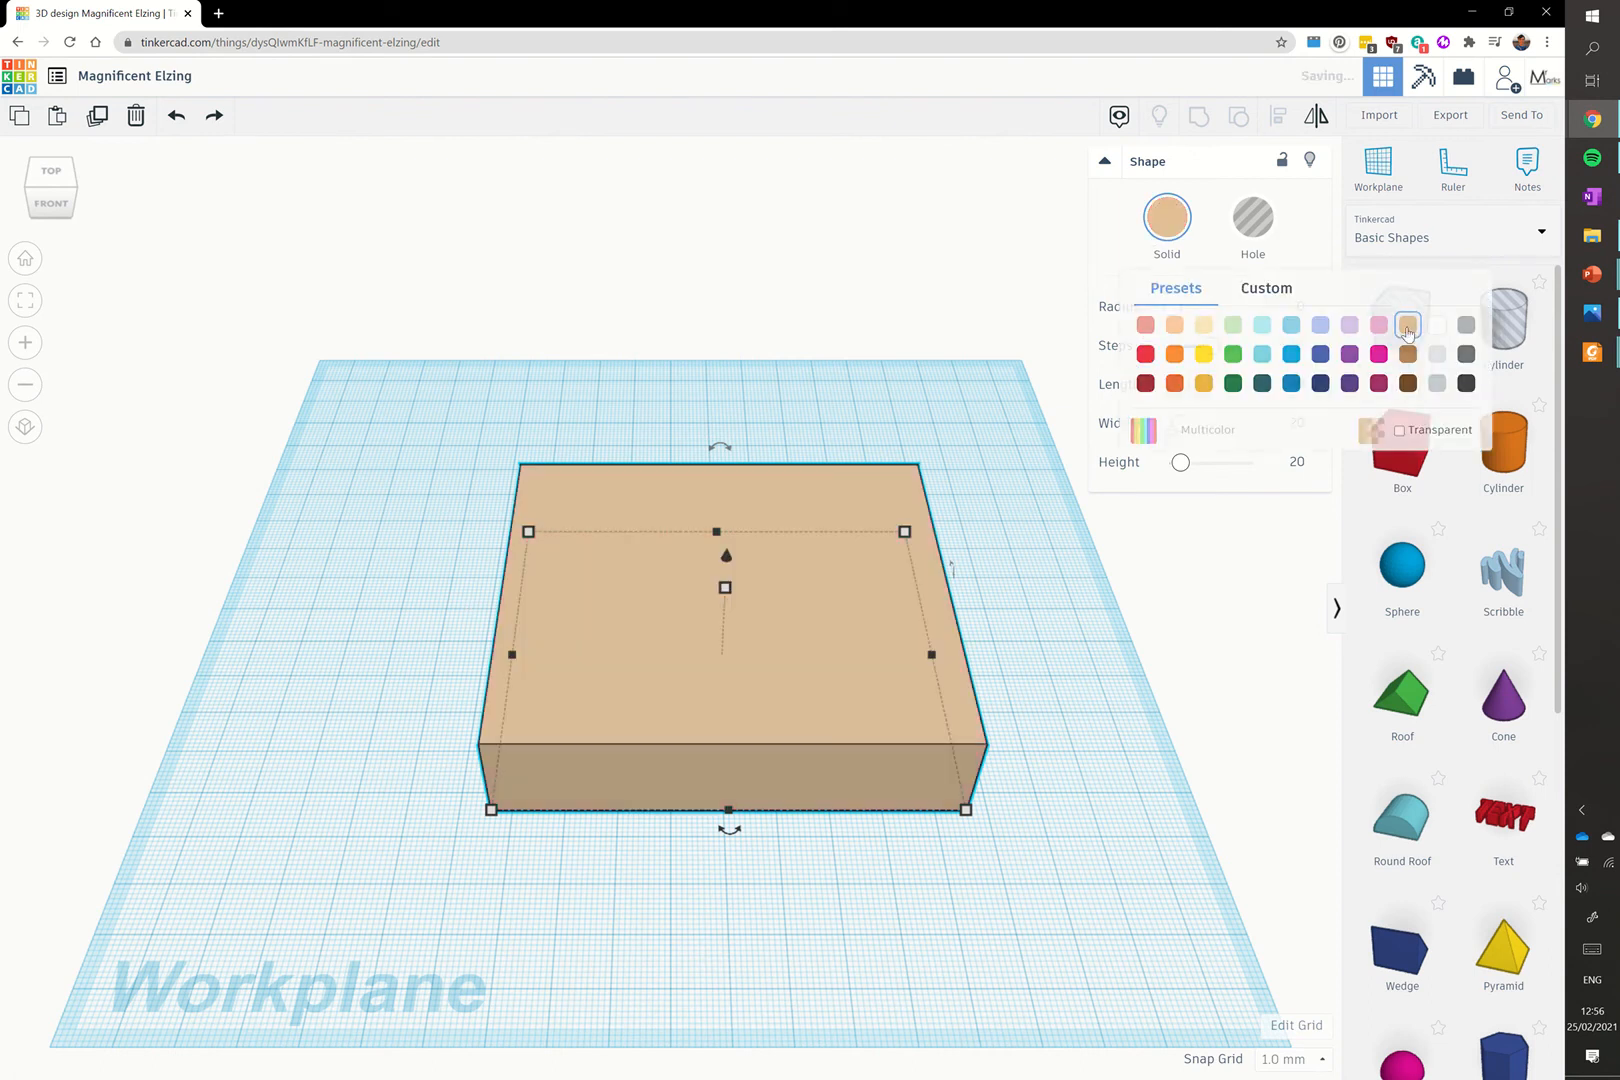
left_click(351, 528)
Step: Add a second red box beside the tan one and set its base to 80 mm long and 25 mm wide
right_click_drag(489, 579, 463, 521)
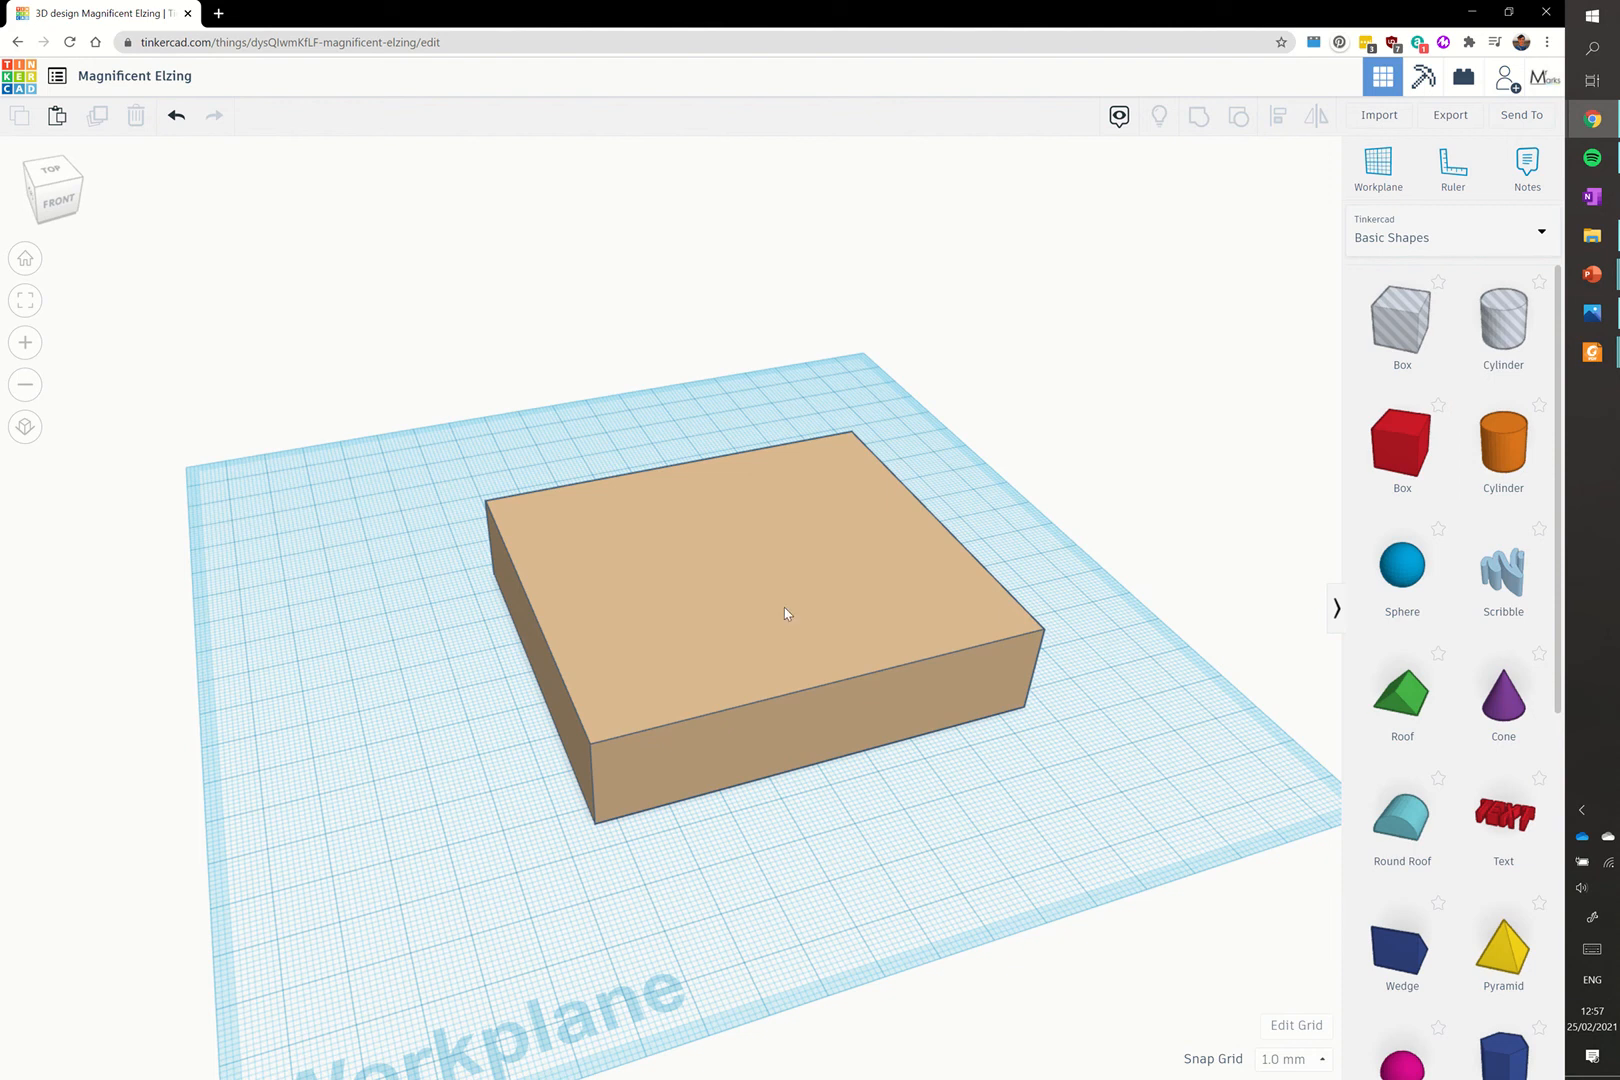
left_click_drag(1395, 470, 350, 632)
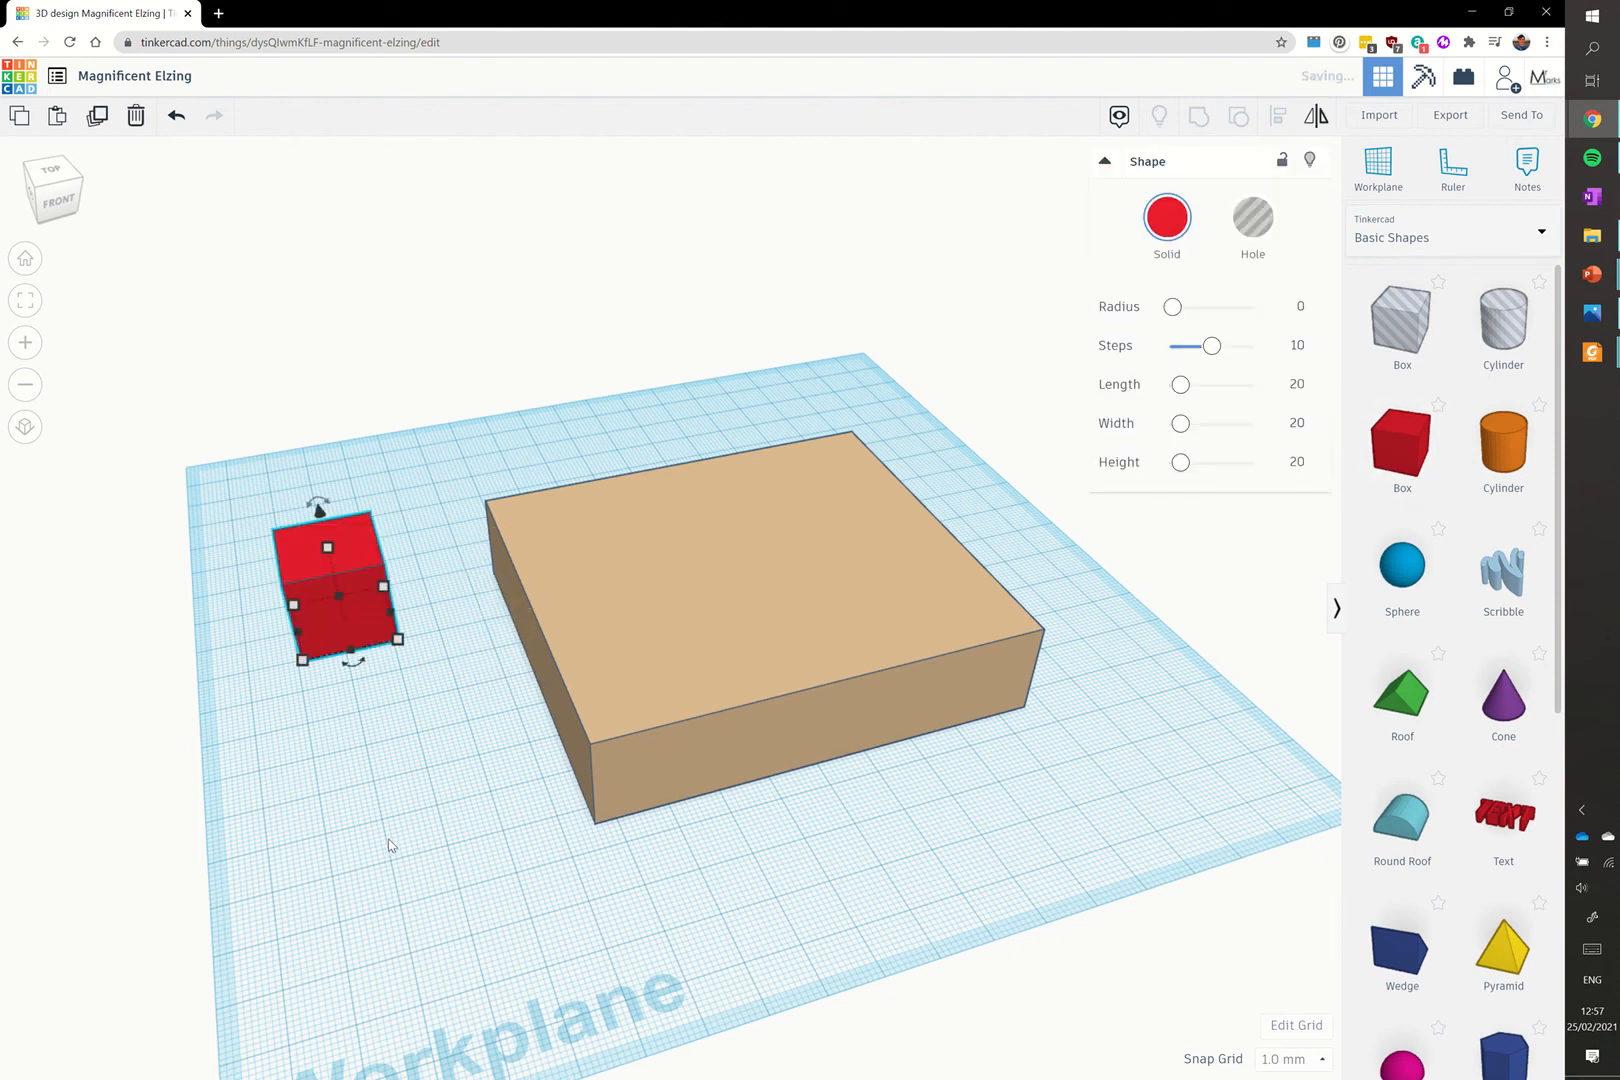
right_click_drag(390, 845, 306, 702)
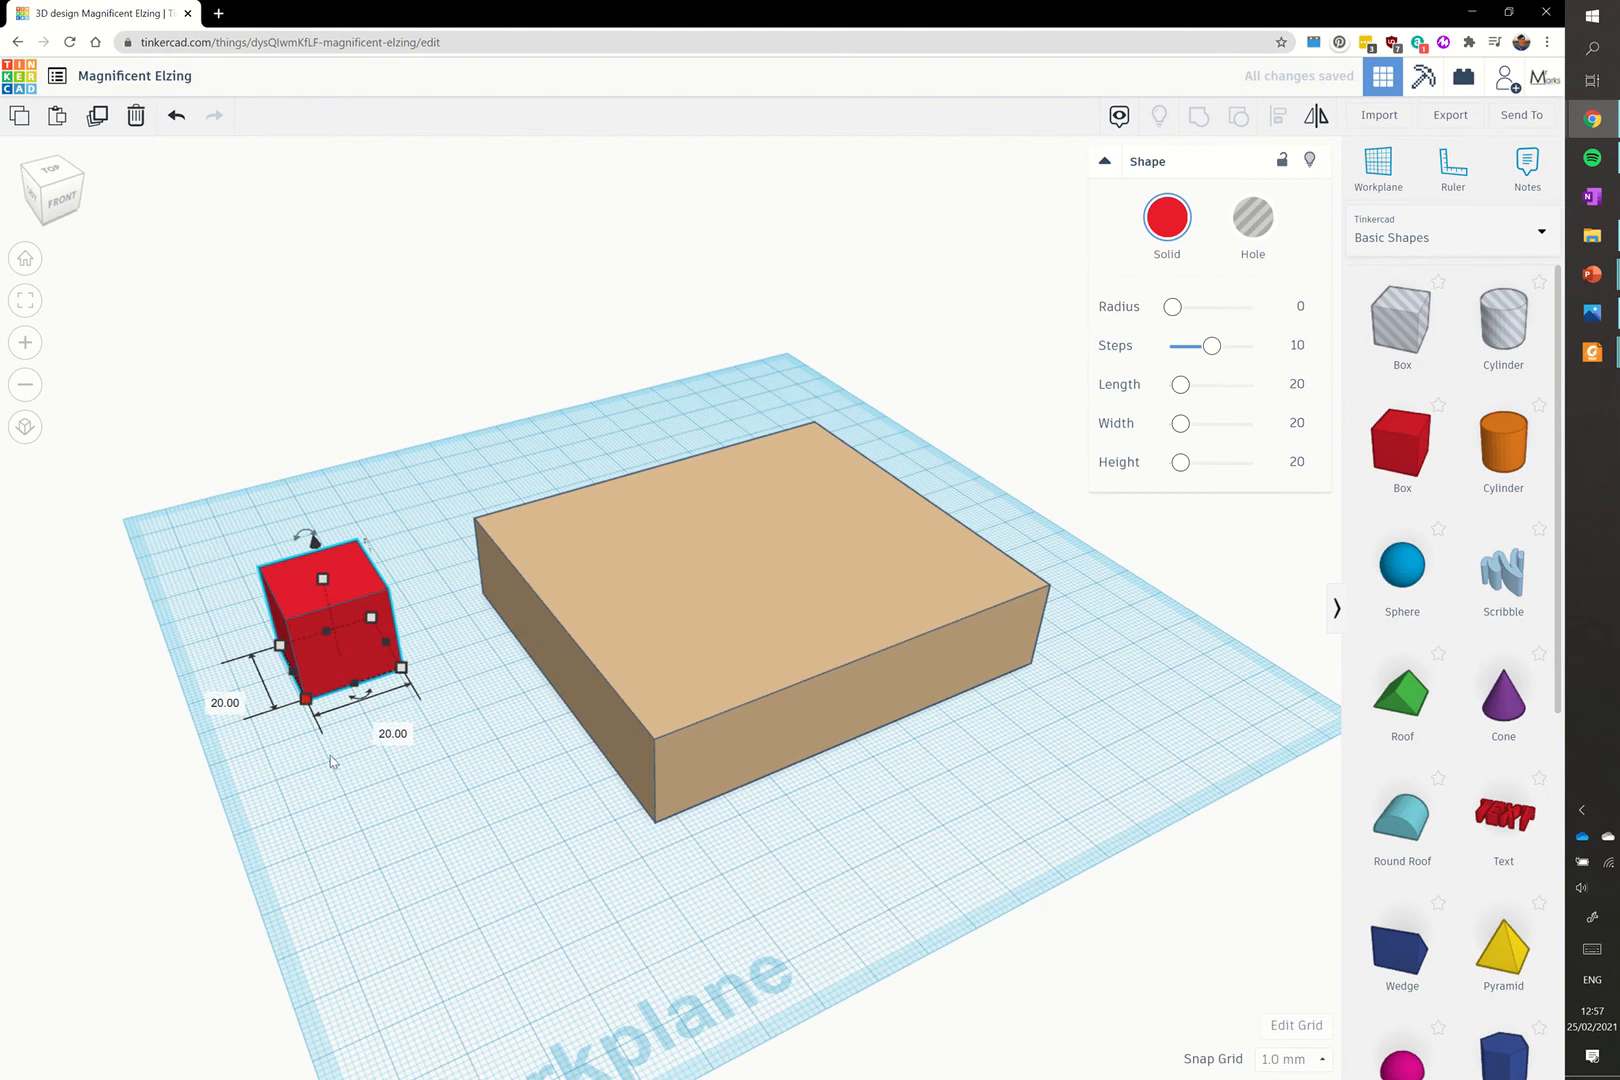
left_click_drag(331, 761, 410, 900)
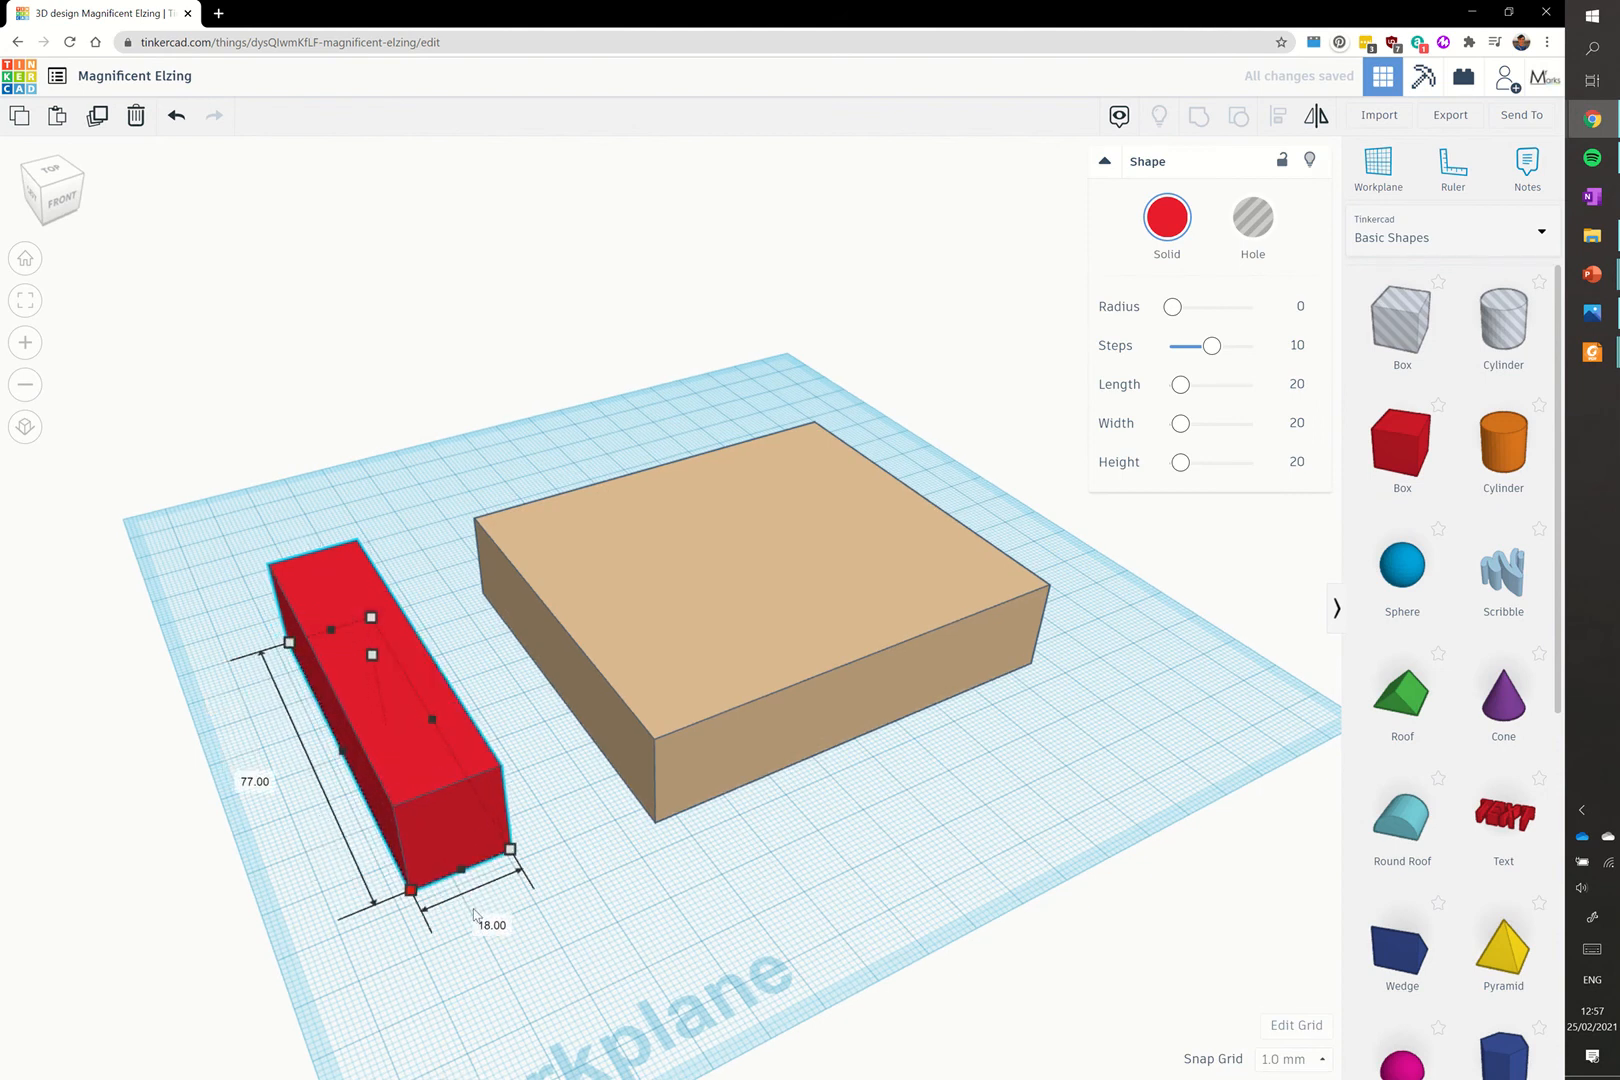
left_click(252, 781)
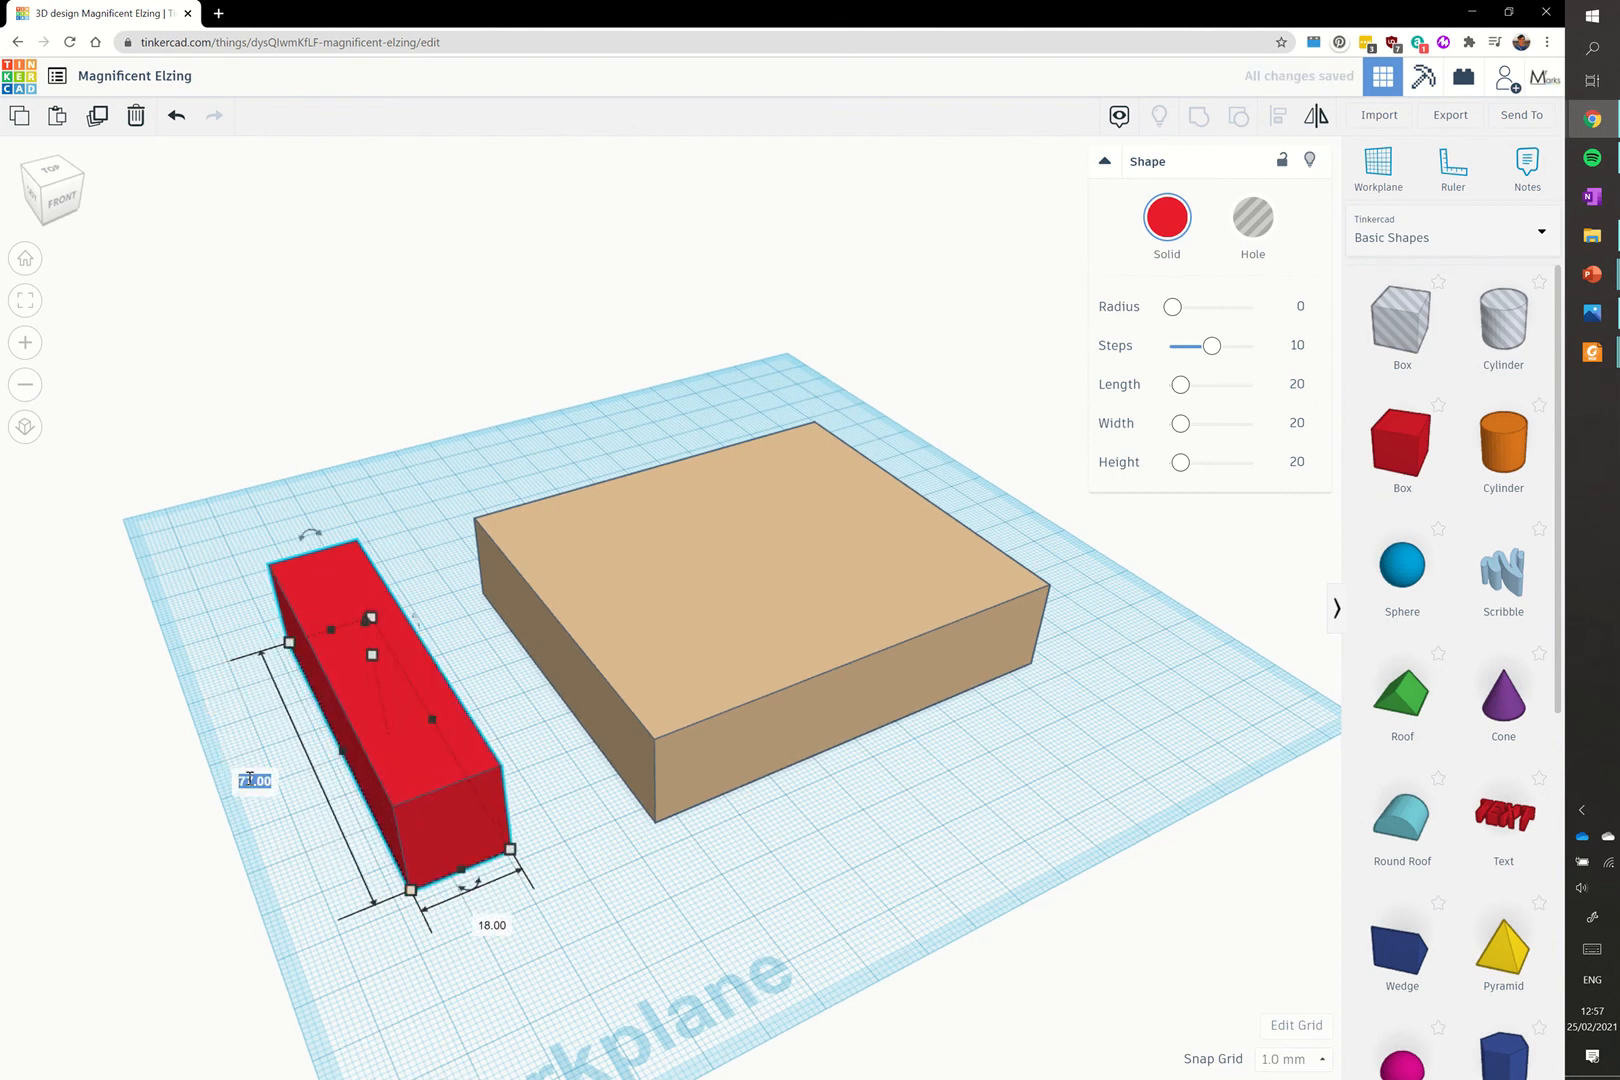
type("80")
key("Return")
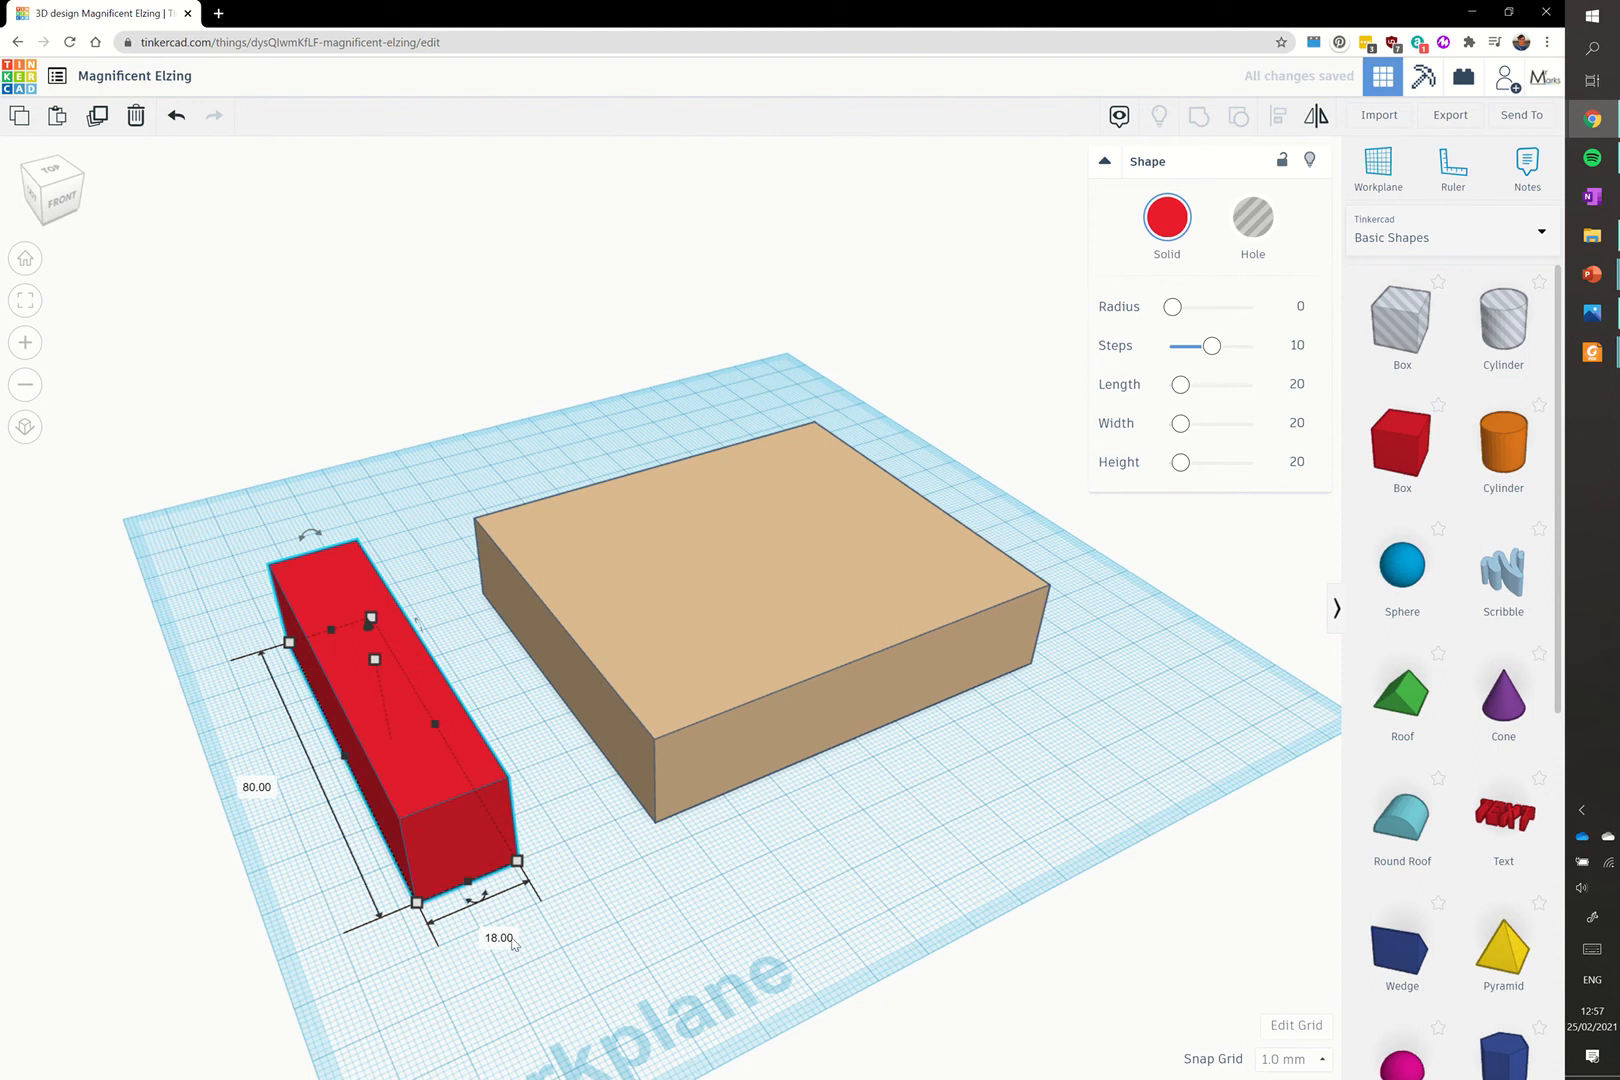
left_click(510, 936)
type("25")
key("Return")
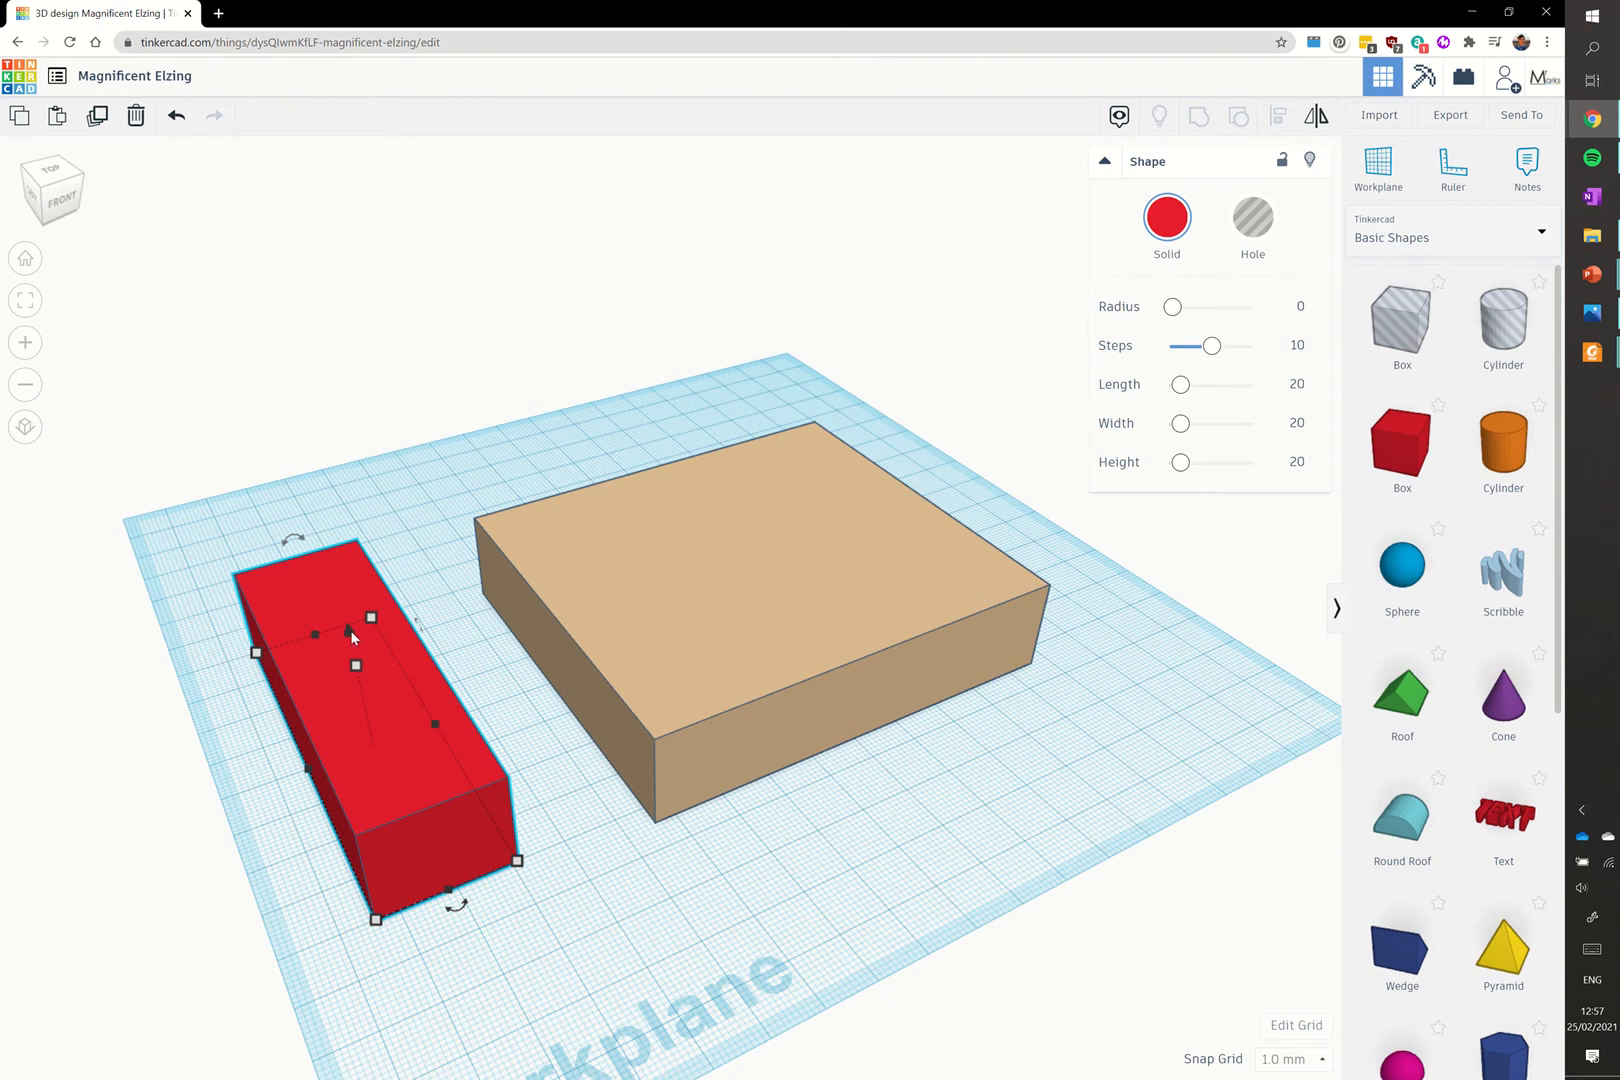
Step: Raise the red box 20 mm above the workplane and deselect it
left_click_drag(349, 630, 354, 557)
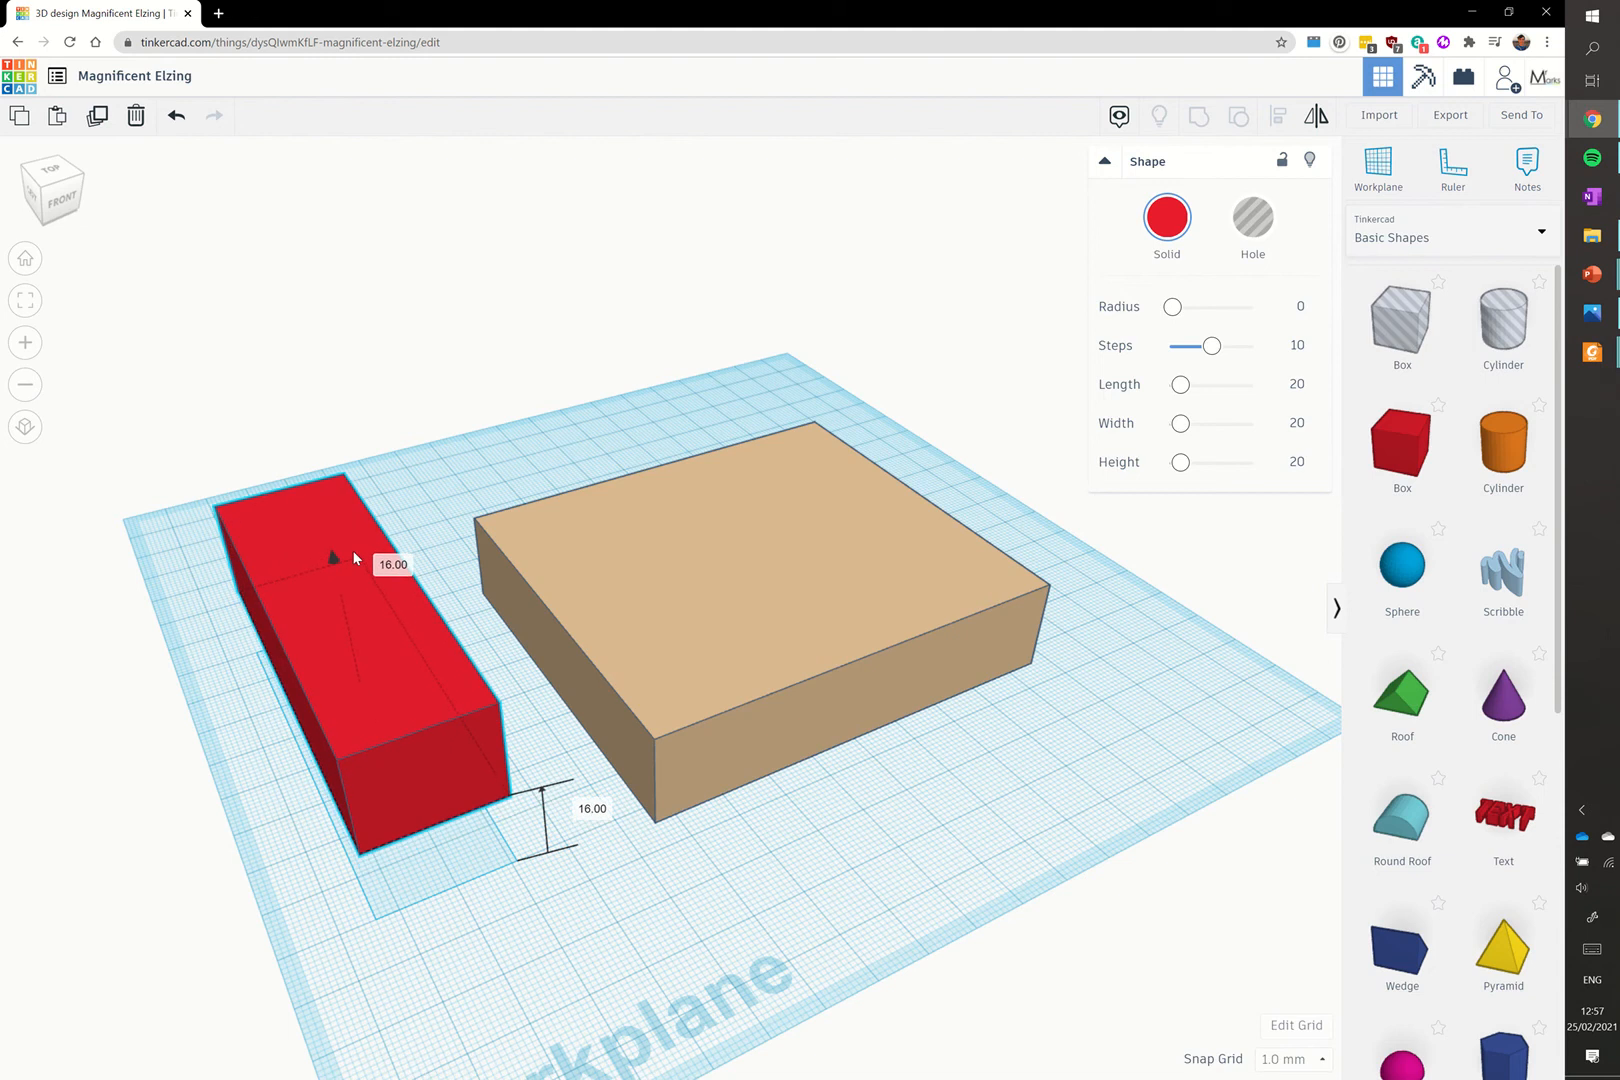
left_click(591, 807)
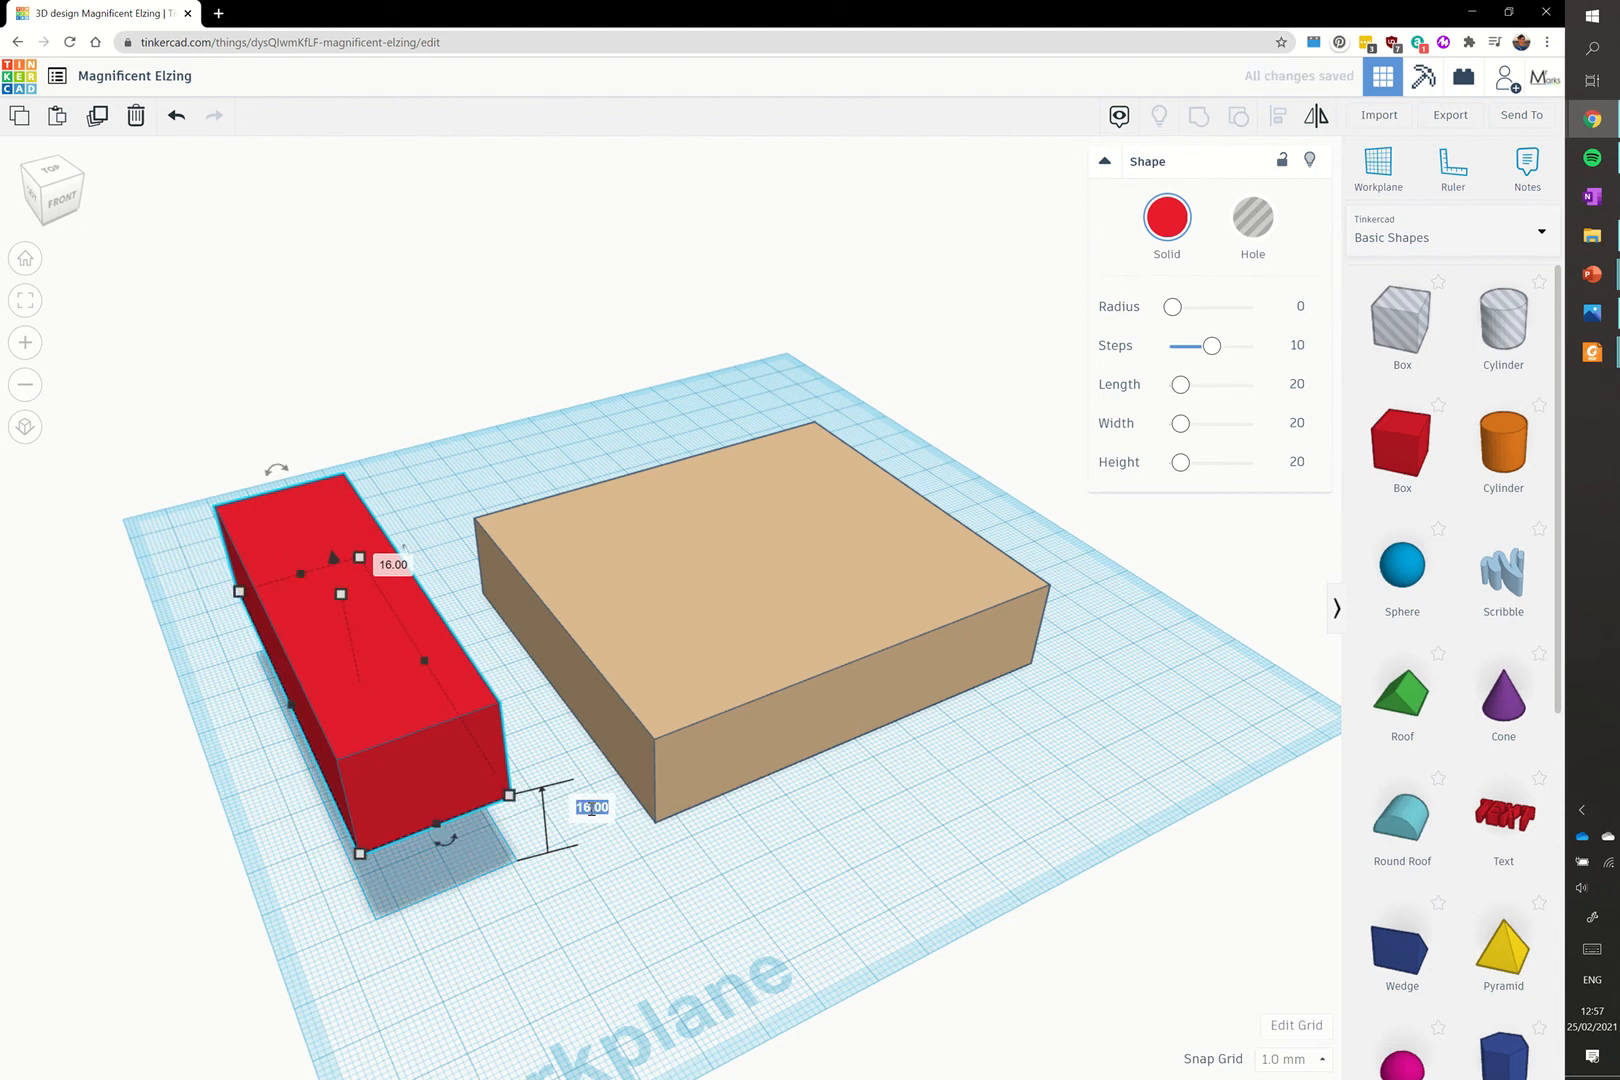
key("BackSpace")
type("20")
key("Return")
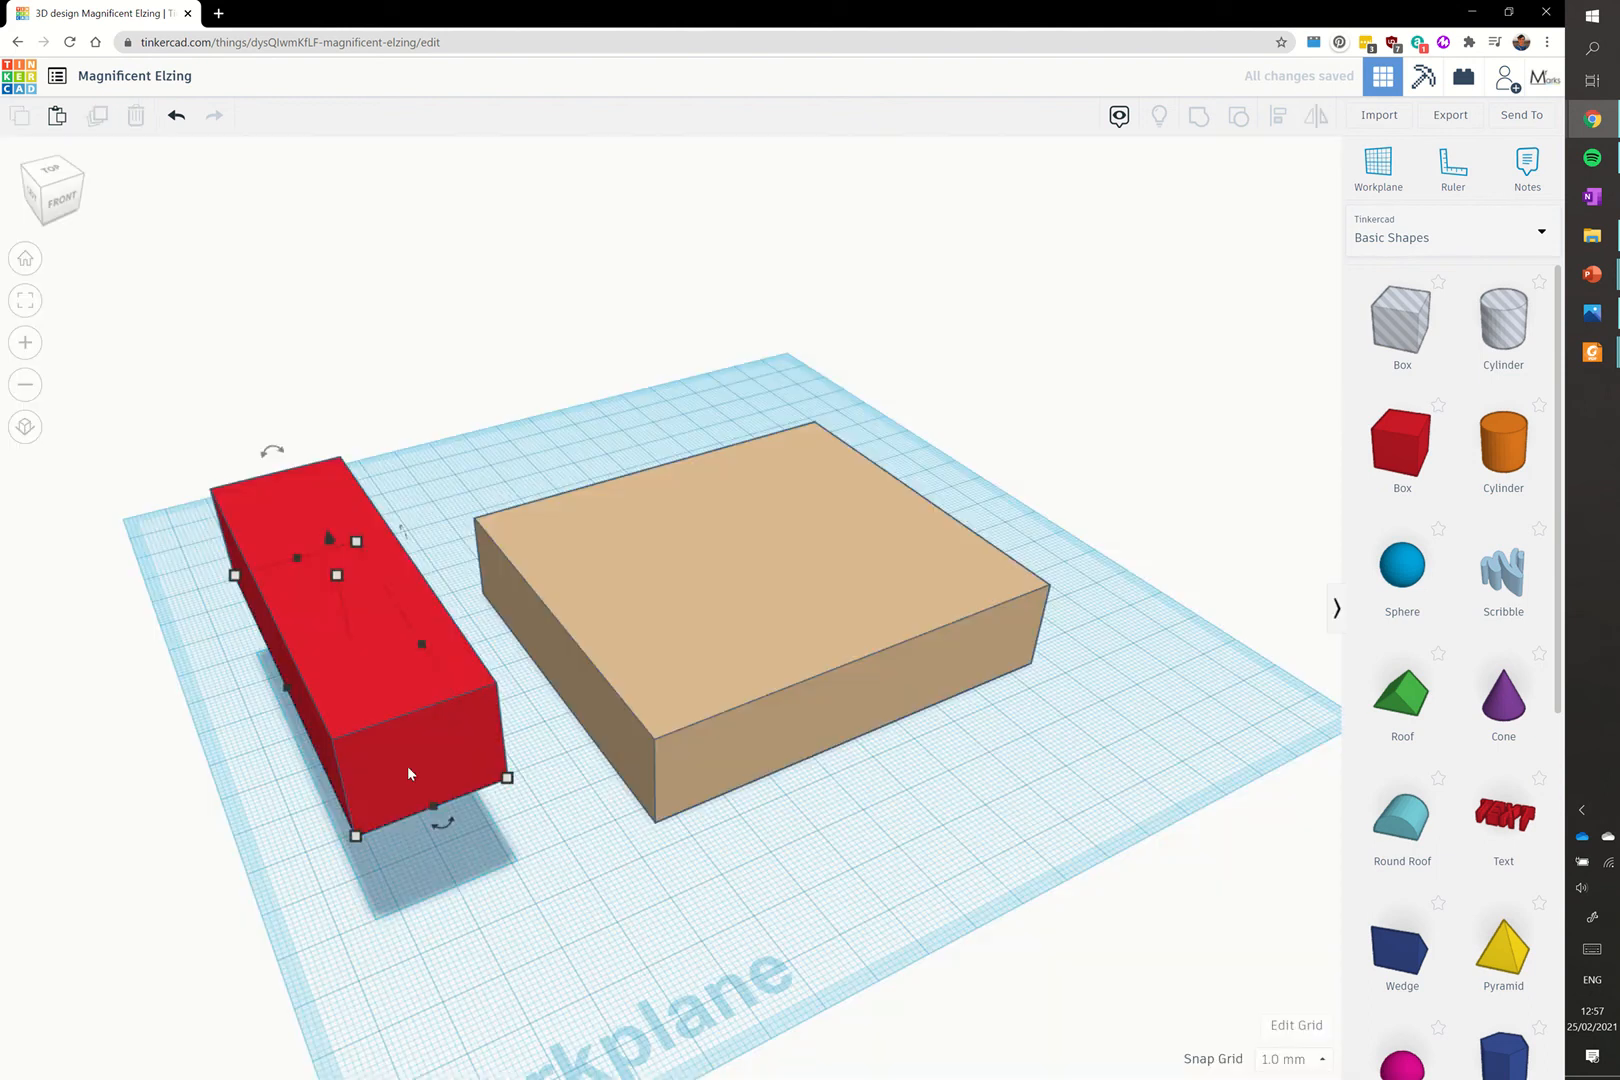
left_click(570, 758)
Step: Try positioning the red box by eye along the tan box's left edge and move it back off
left_click_drag(428, 747, 697, 682)
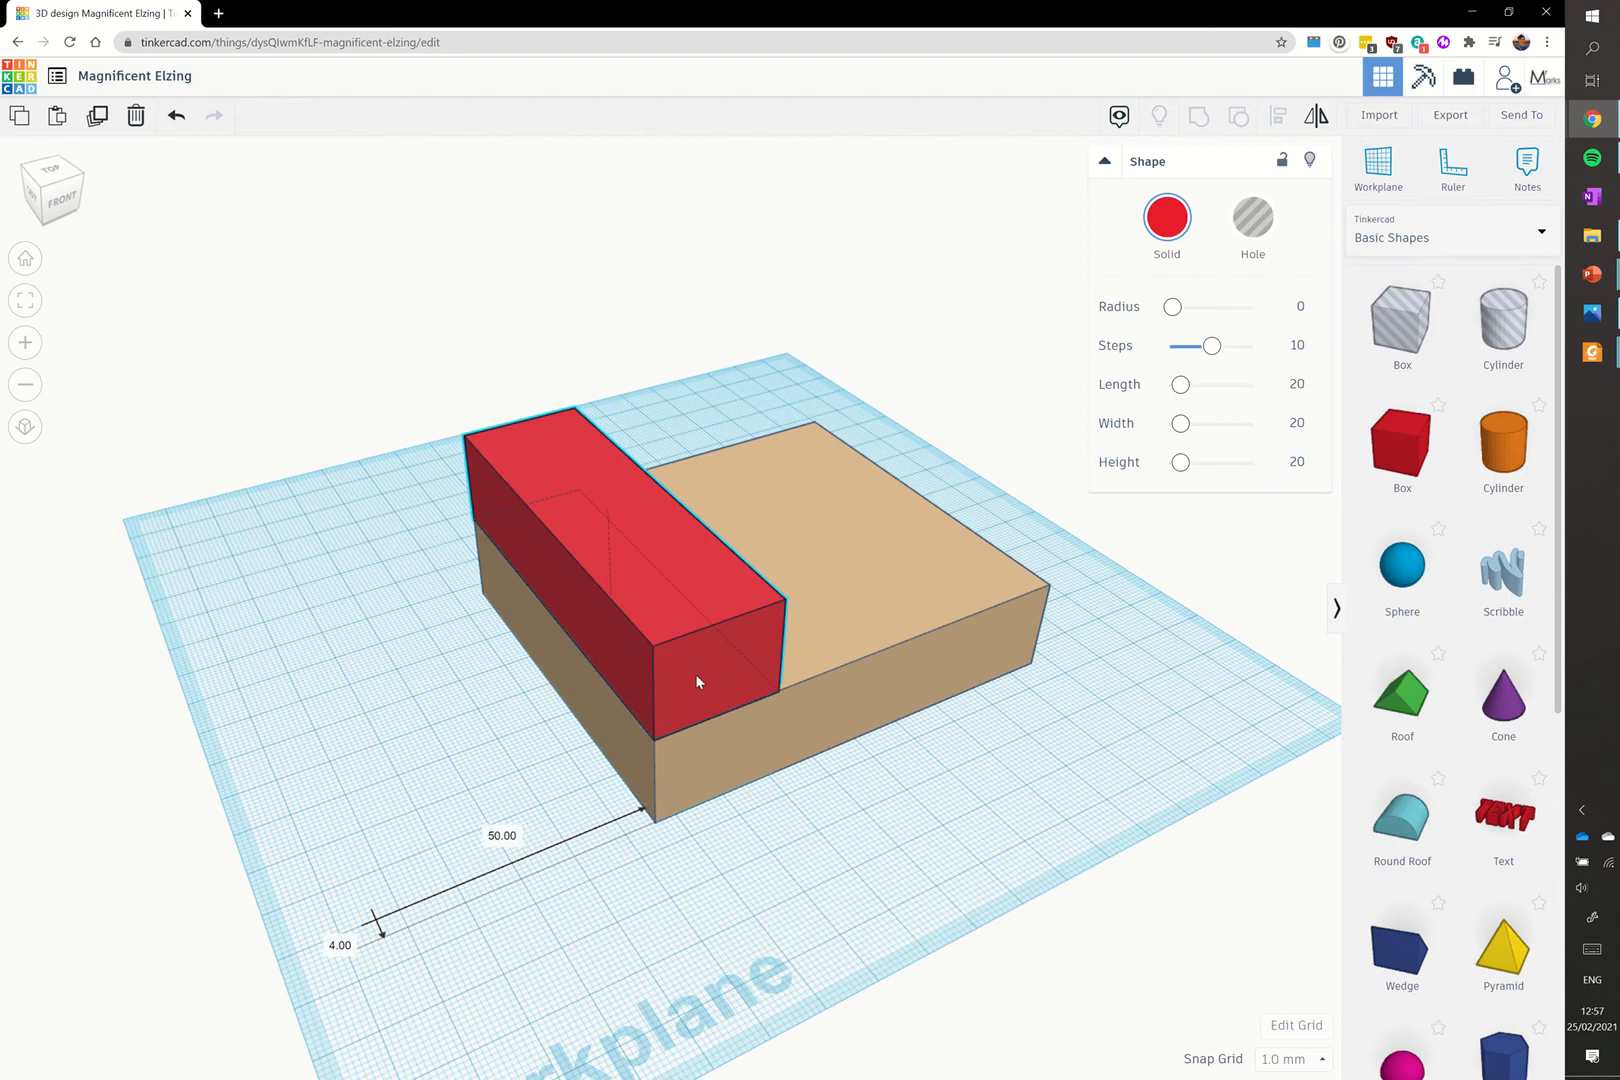
right_click_drag(868, 808, 734, 805)
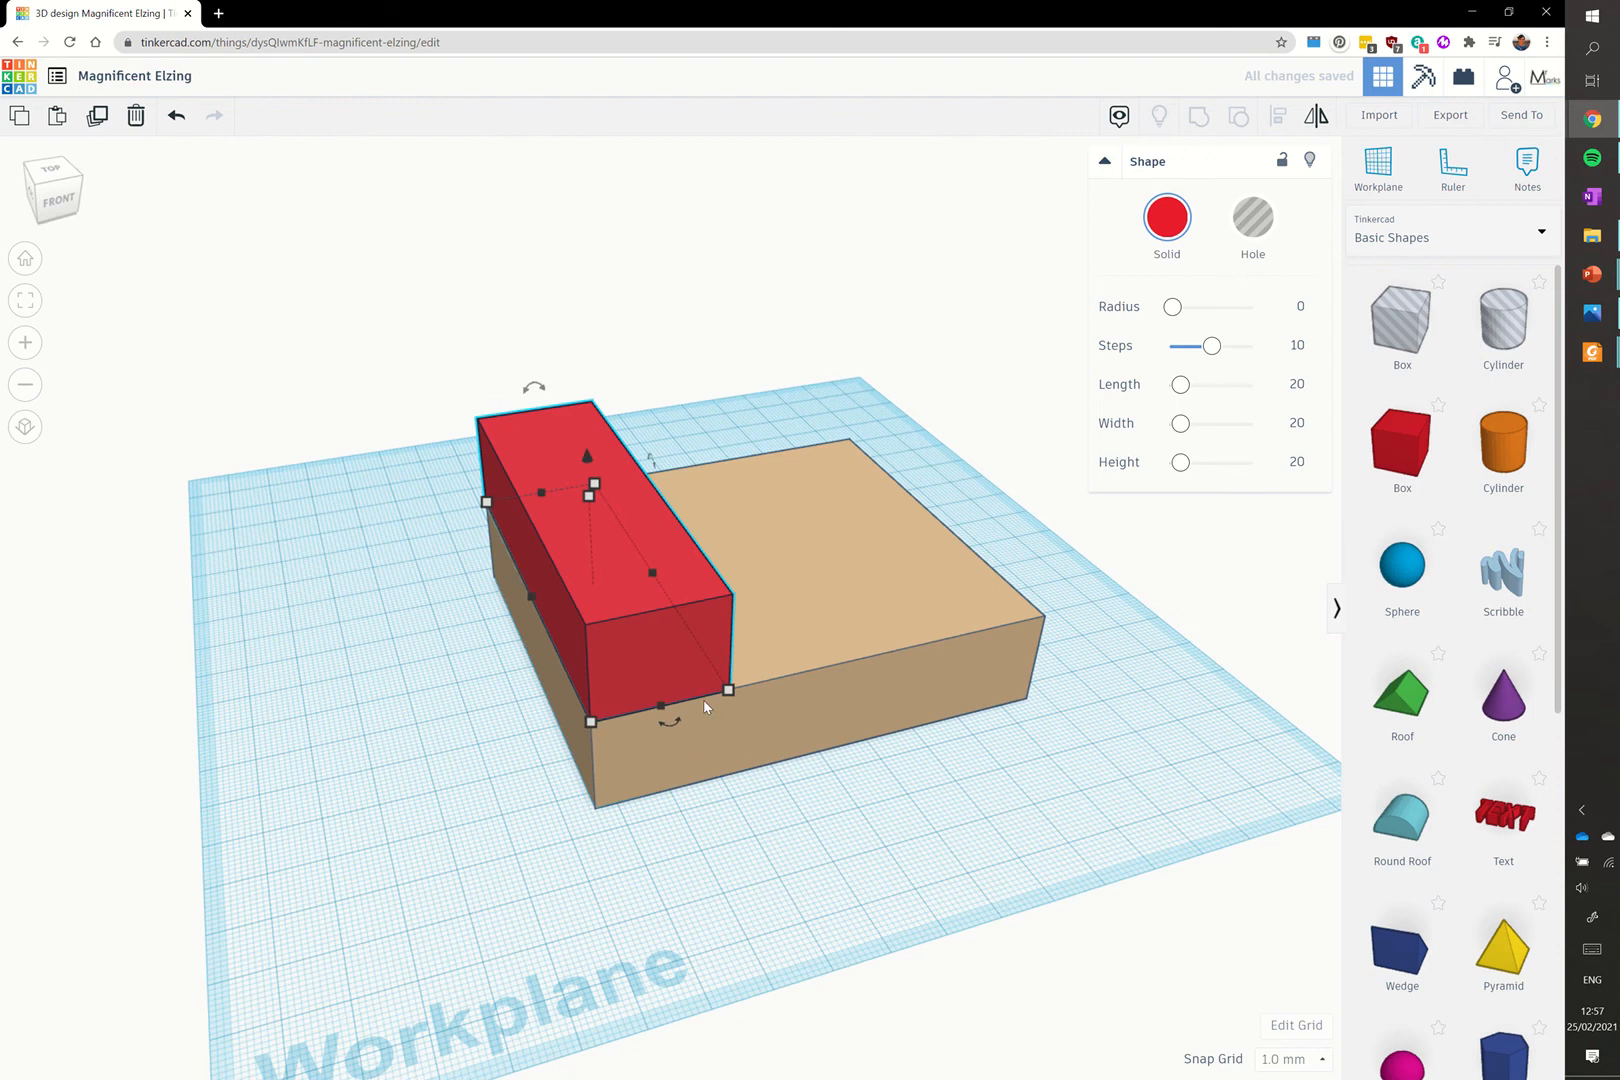
left_click_drag(645, 678, 387, 729)
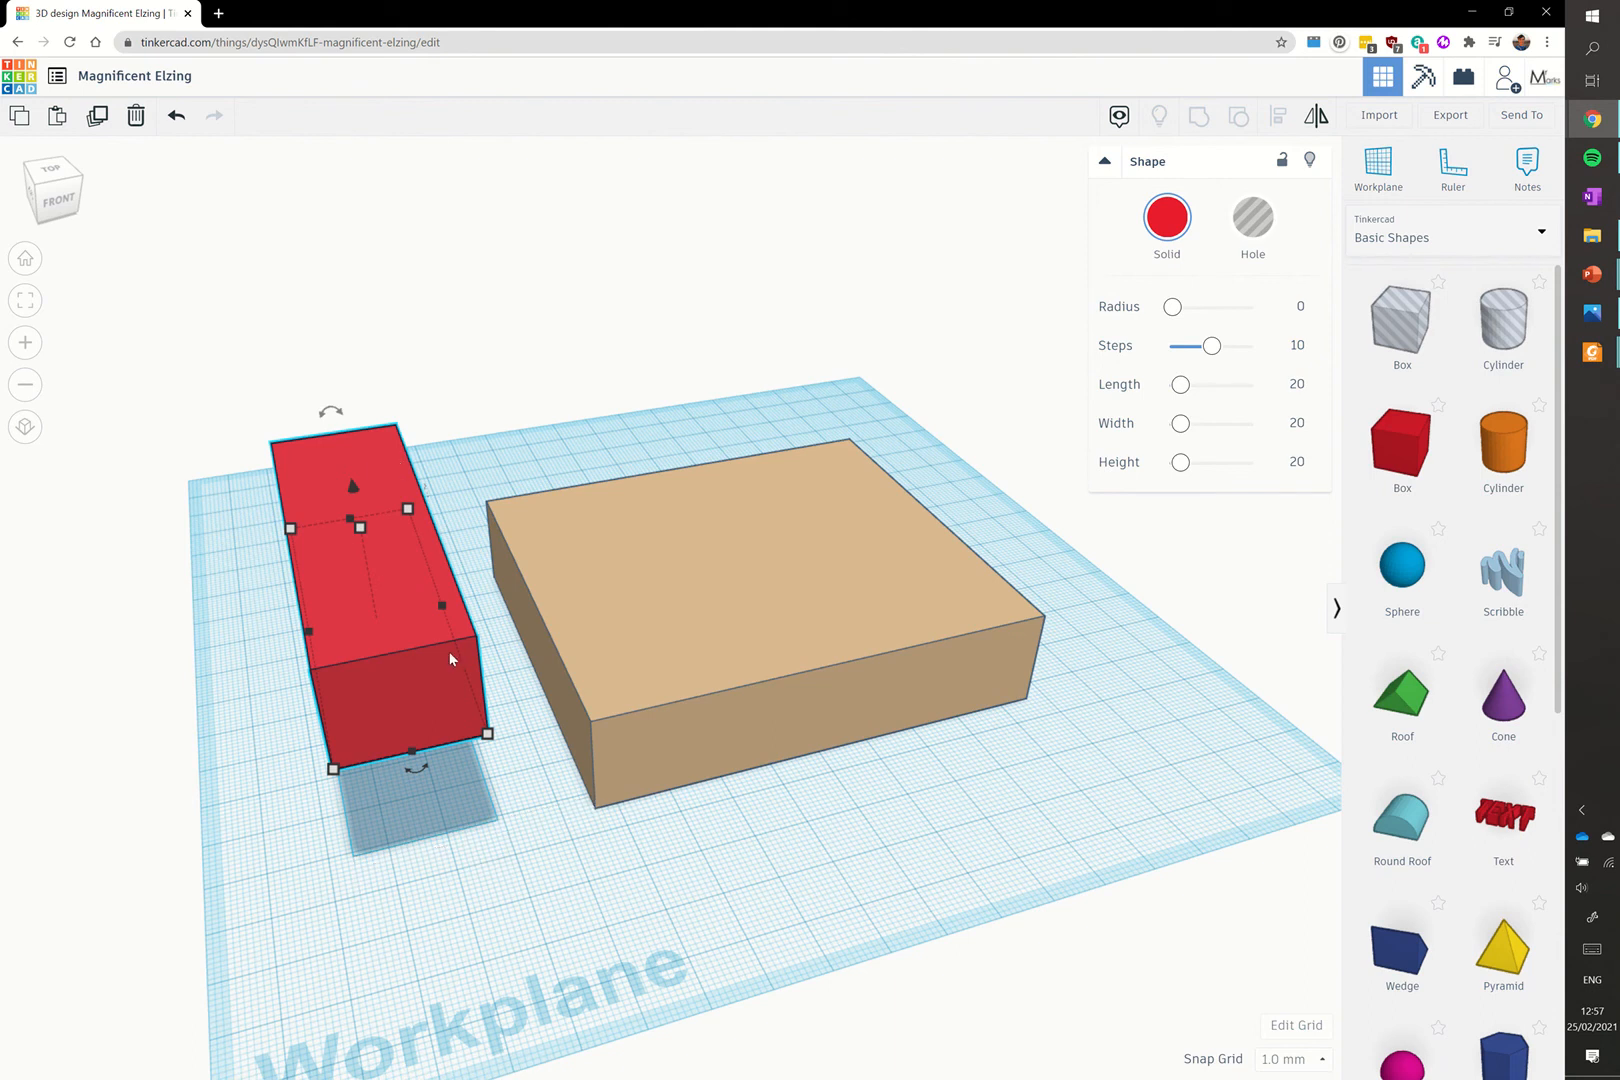
Step: Align the red box to the left and front edges of the tan box, keeping the tan box as the fixed reference
left_click(605, 615, "shift")
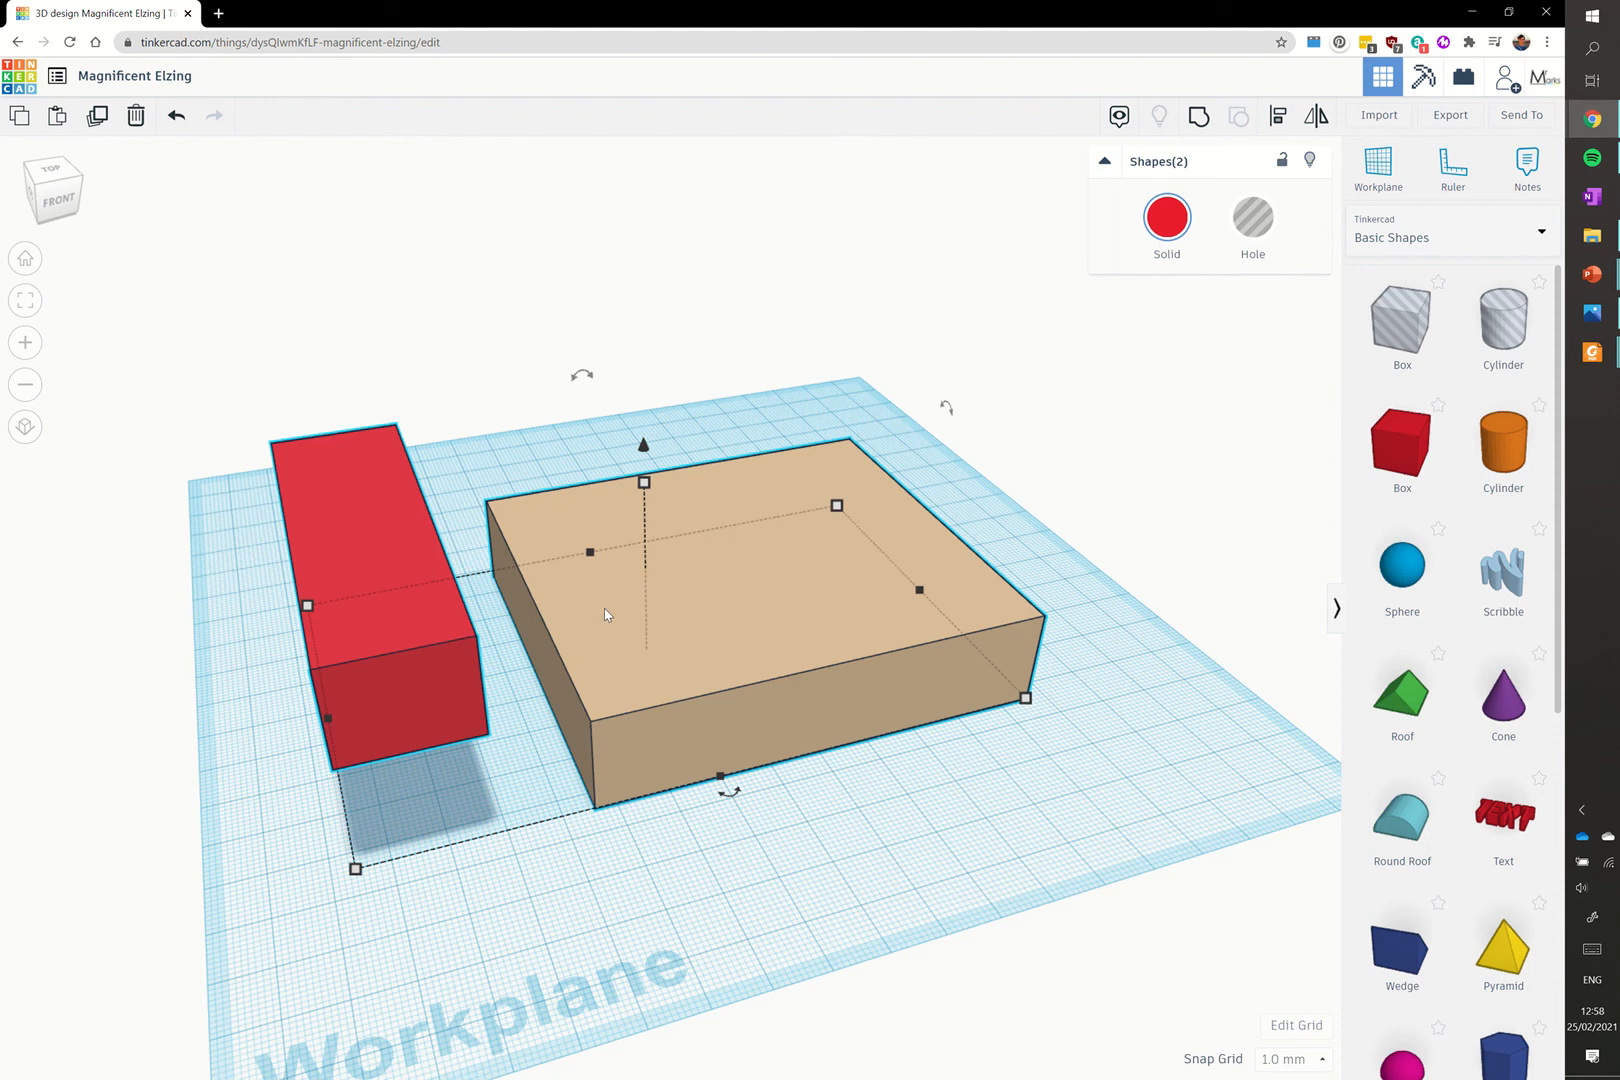
left_click(1279, 117)
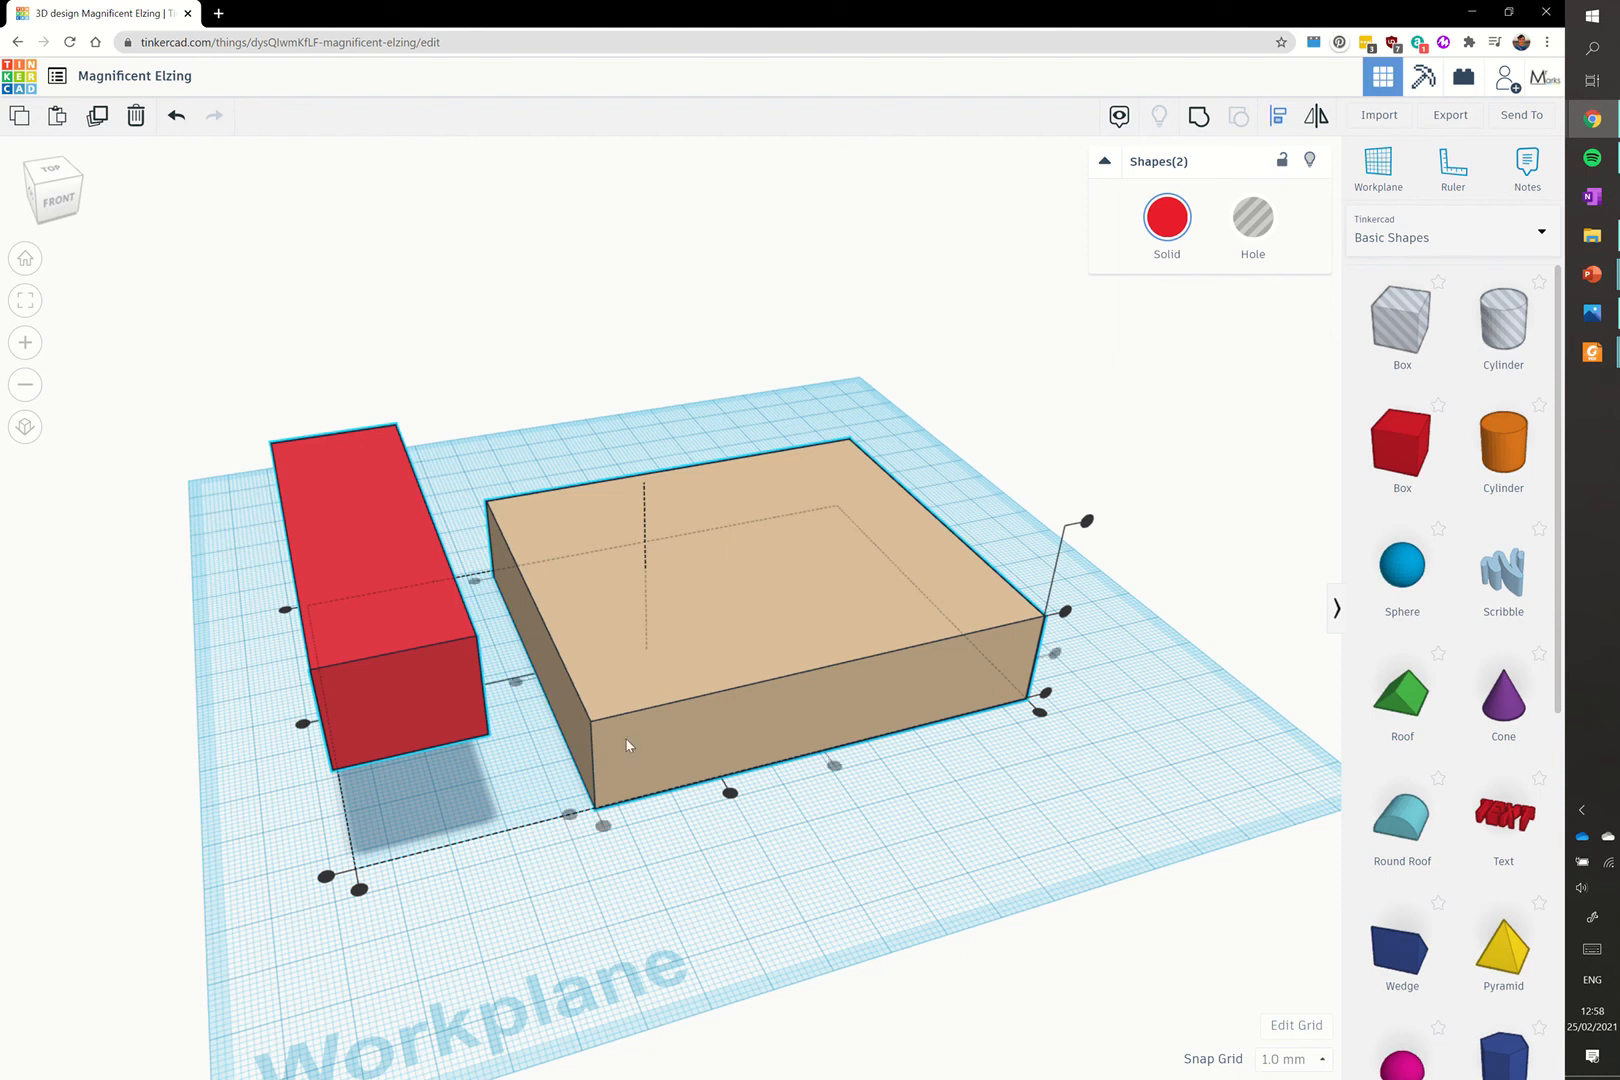
left_click(724, 637)
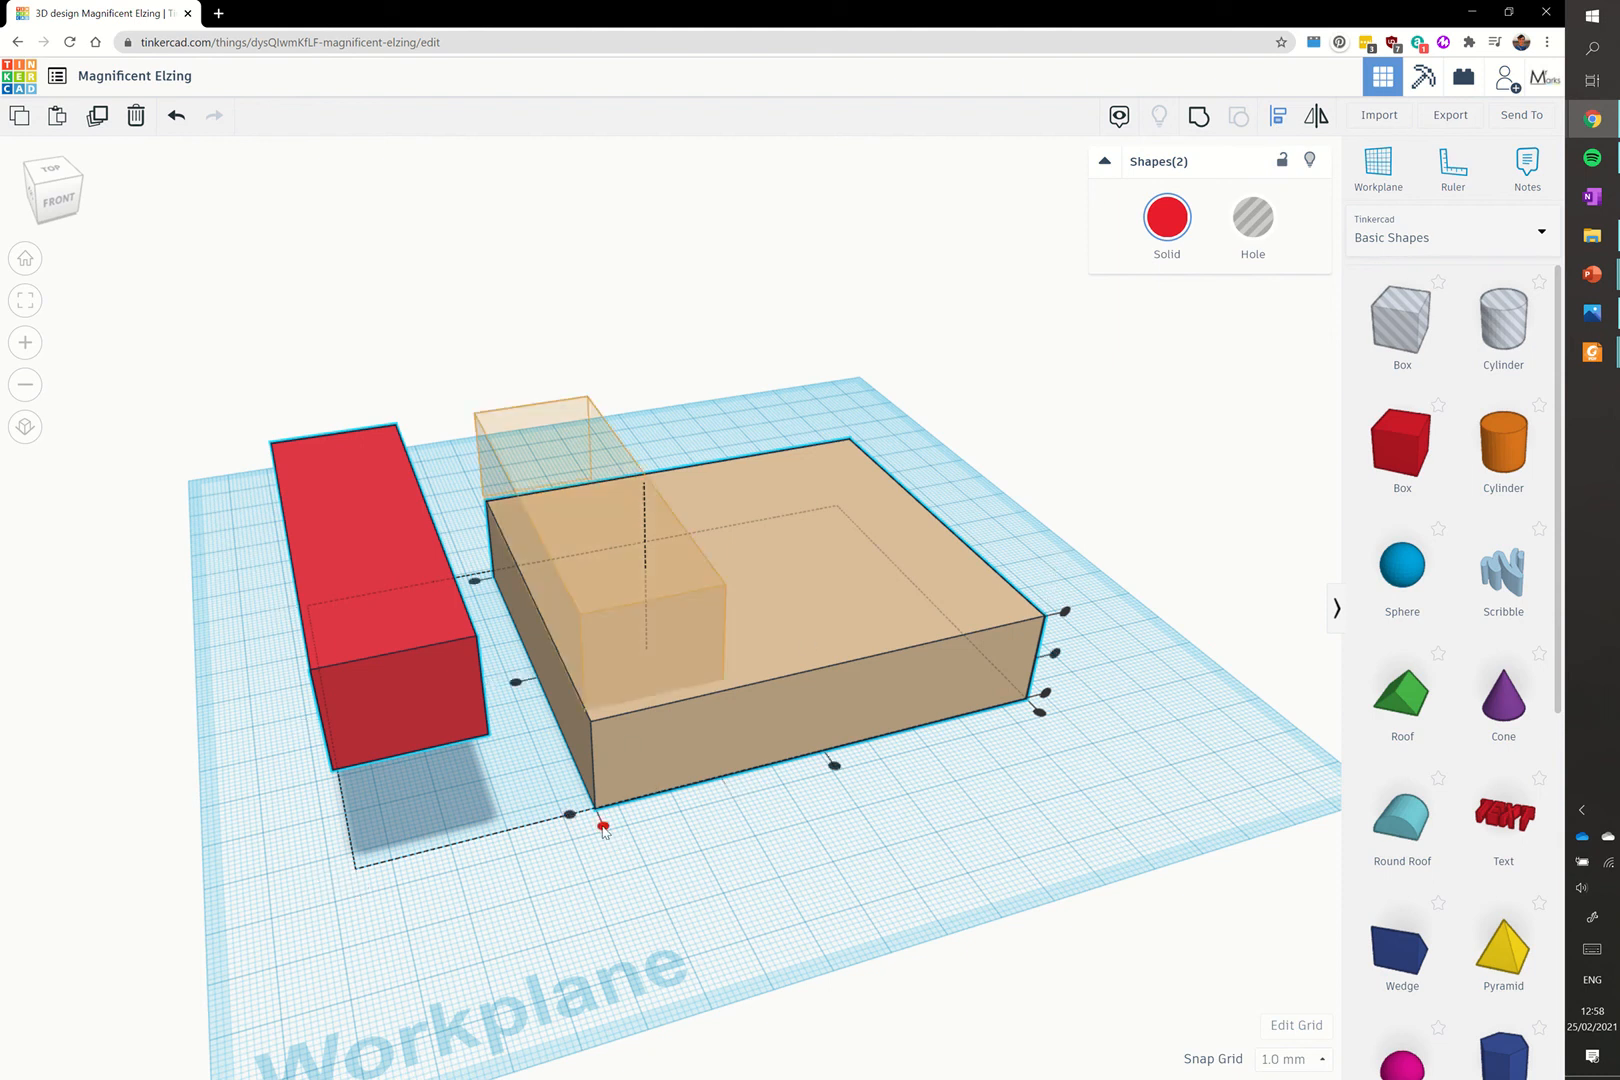
left_click(603, 827)
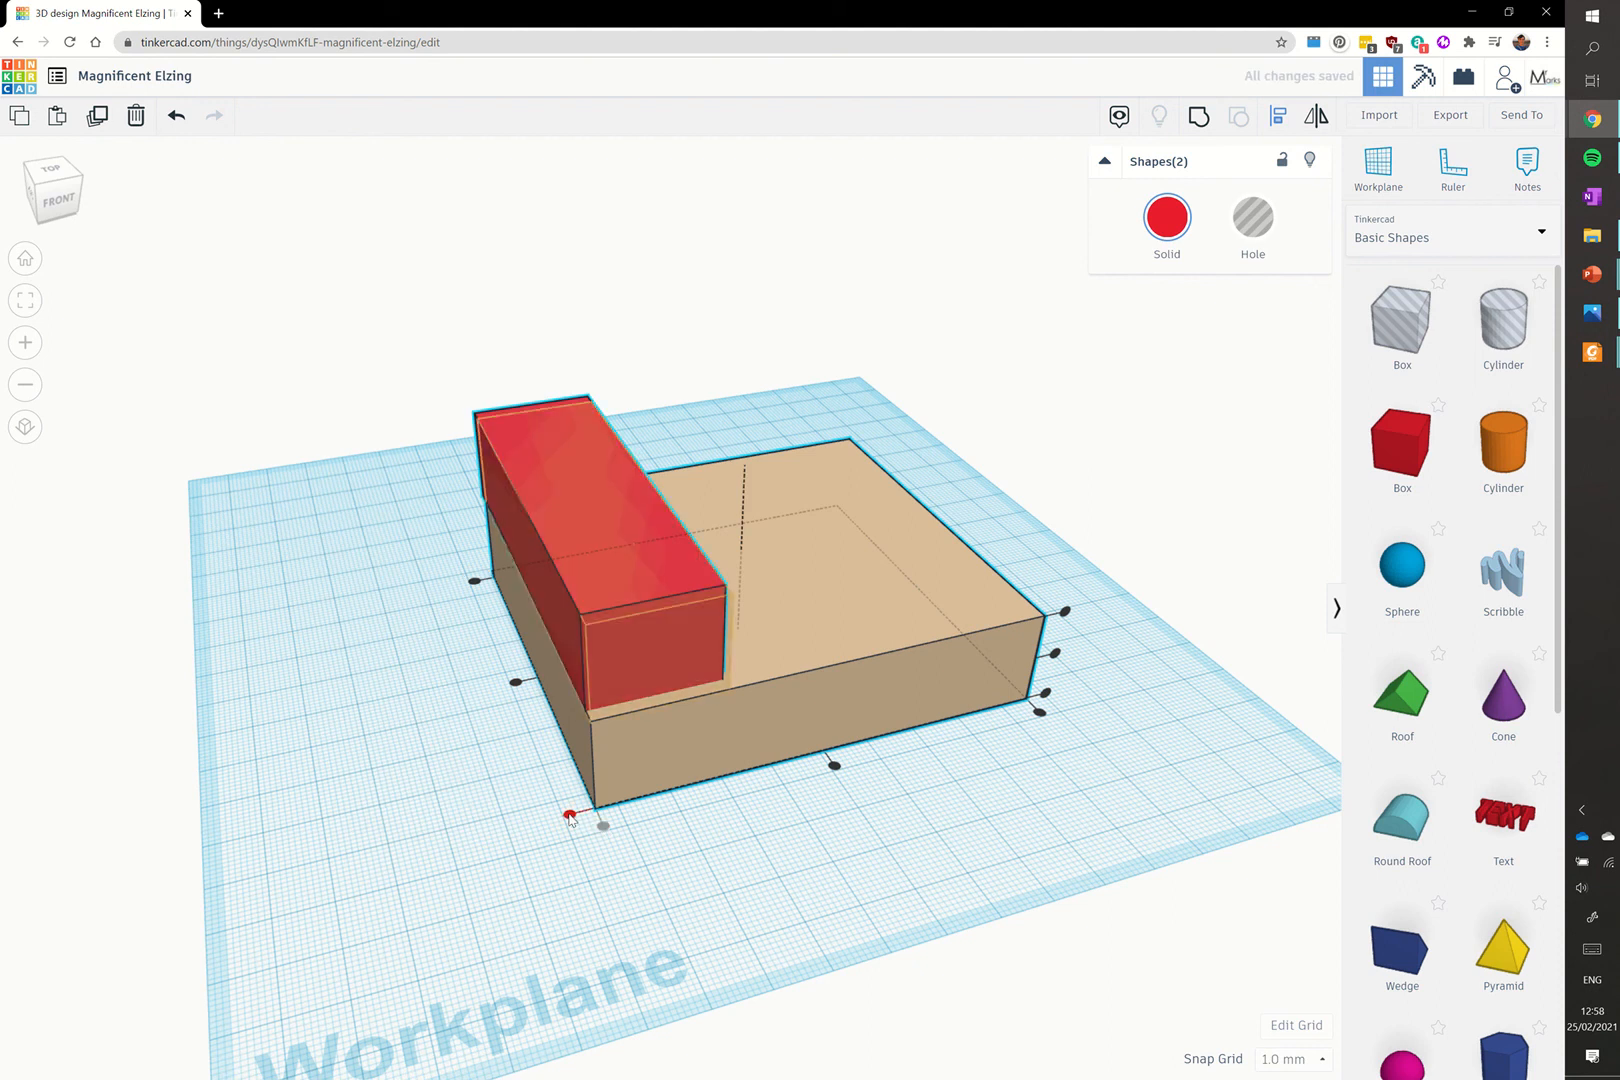
left_click(570, 816)
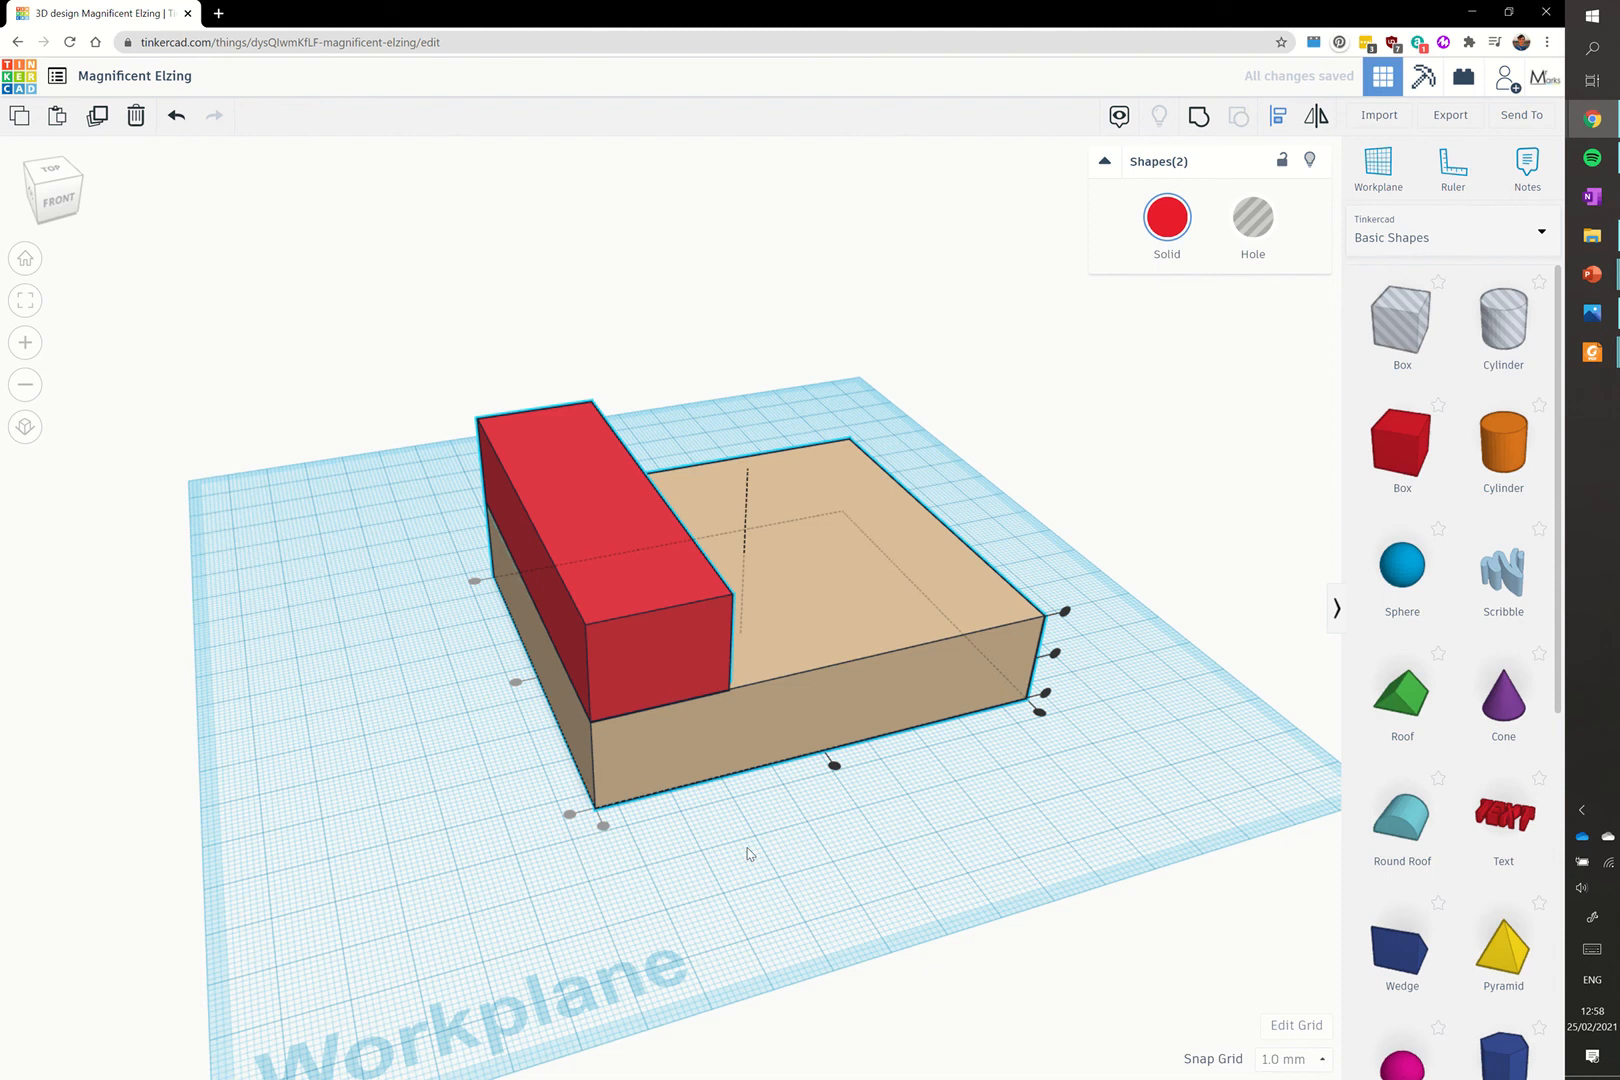
left_click(712, 817)
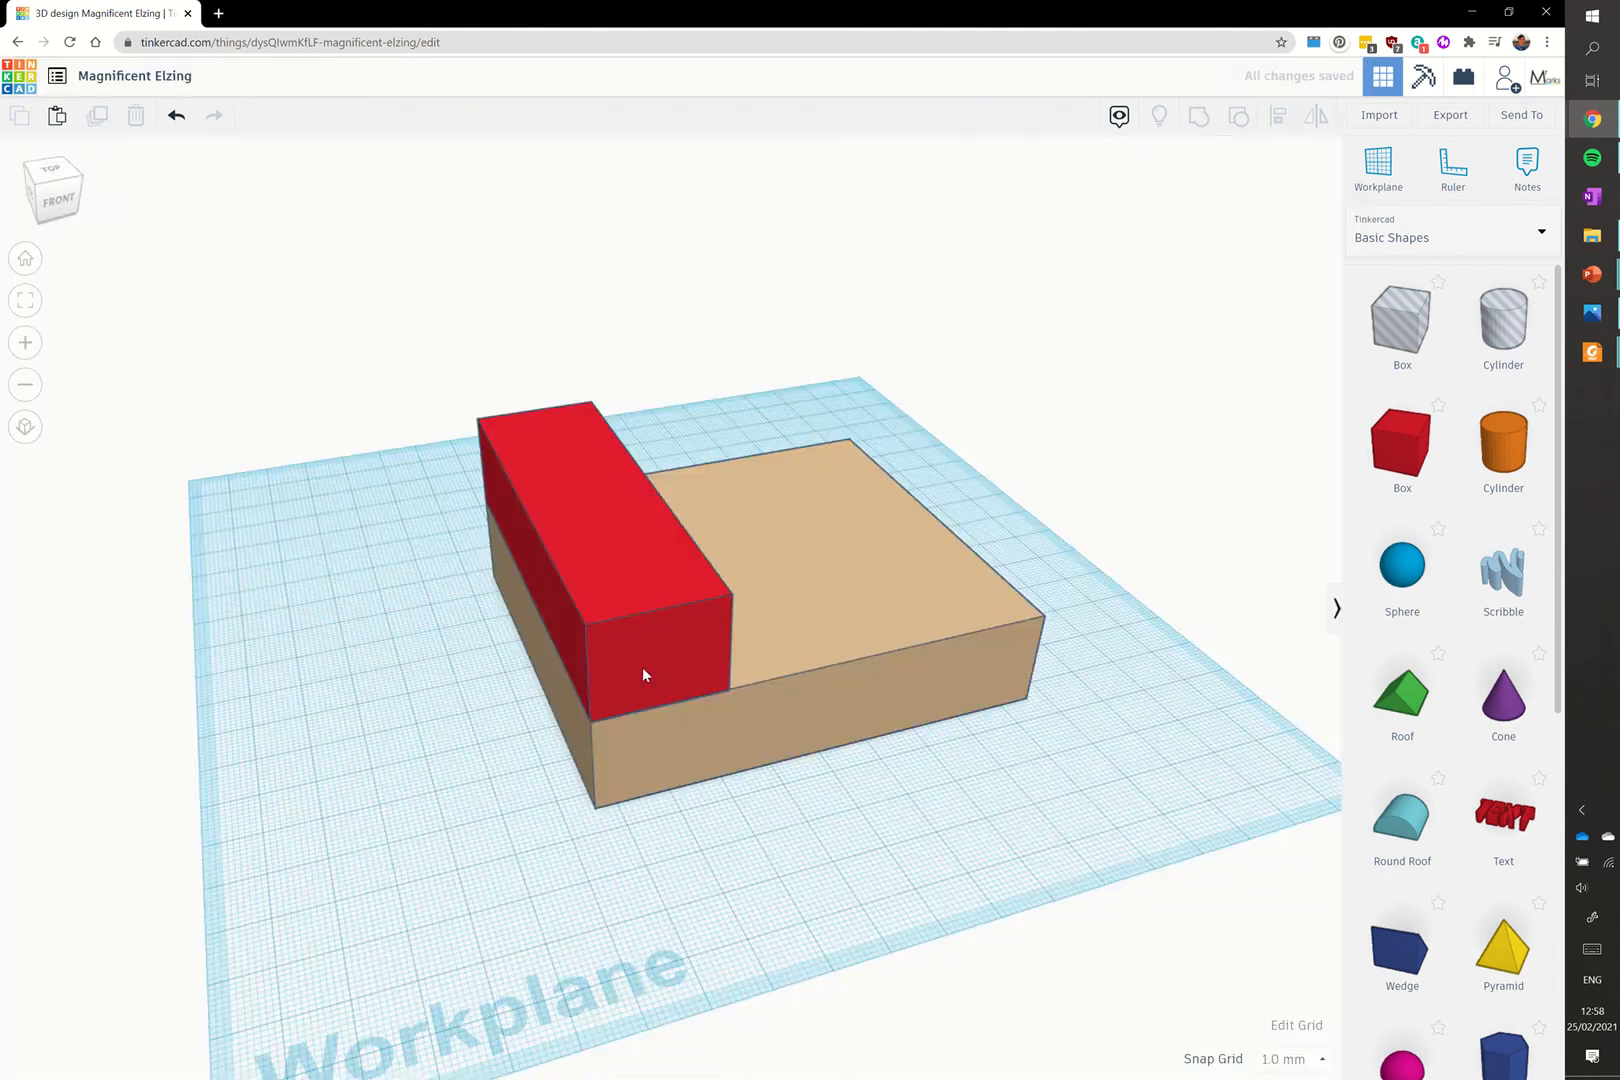
Step: Duplicate the red box in place and move one copy off past the tan box's right edge
left_click(610, 633)
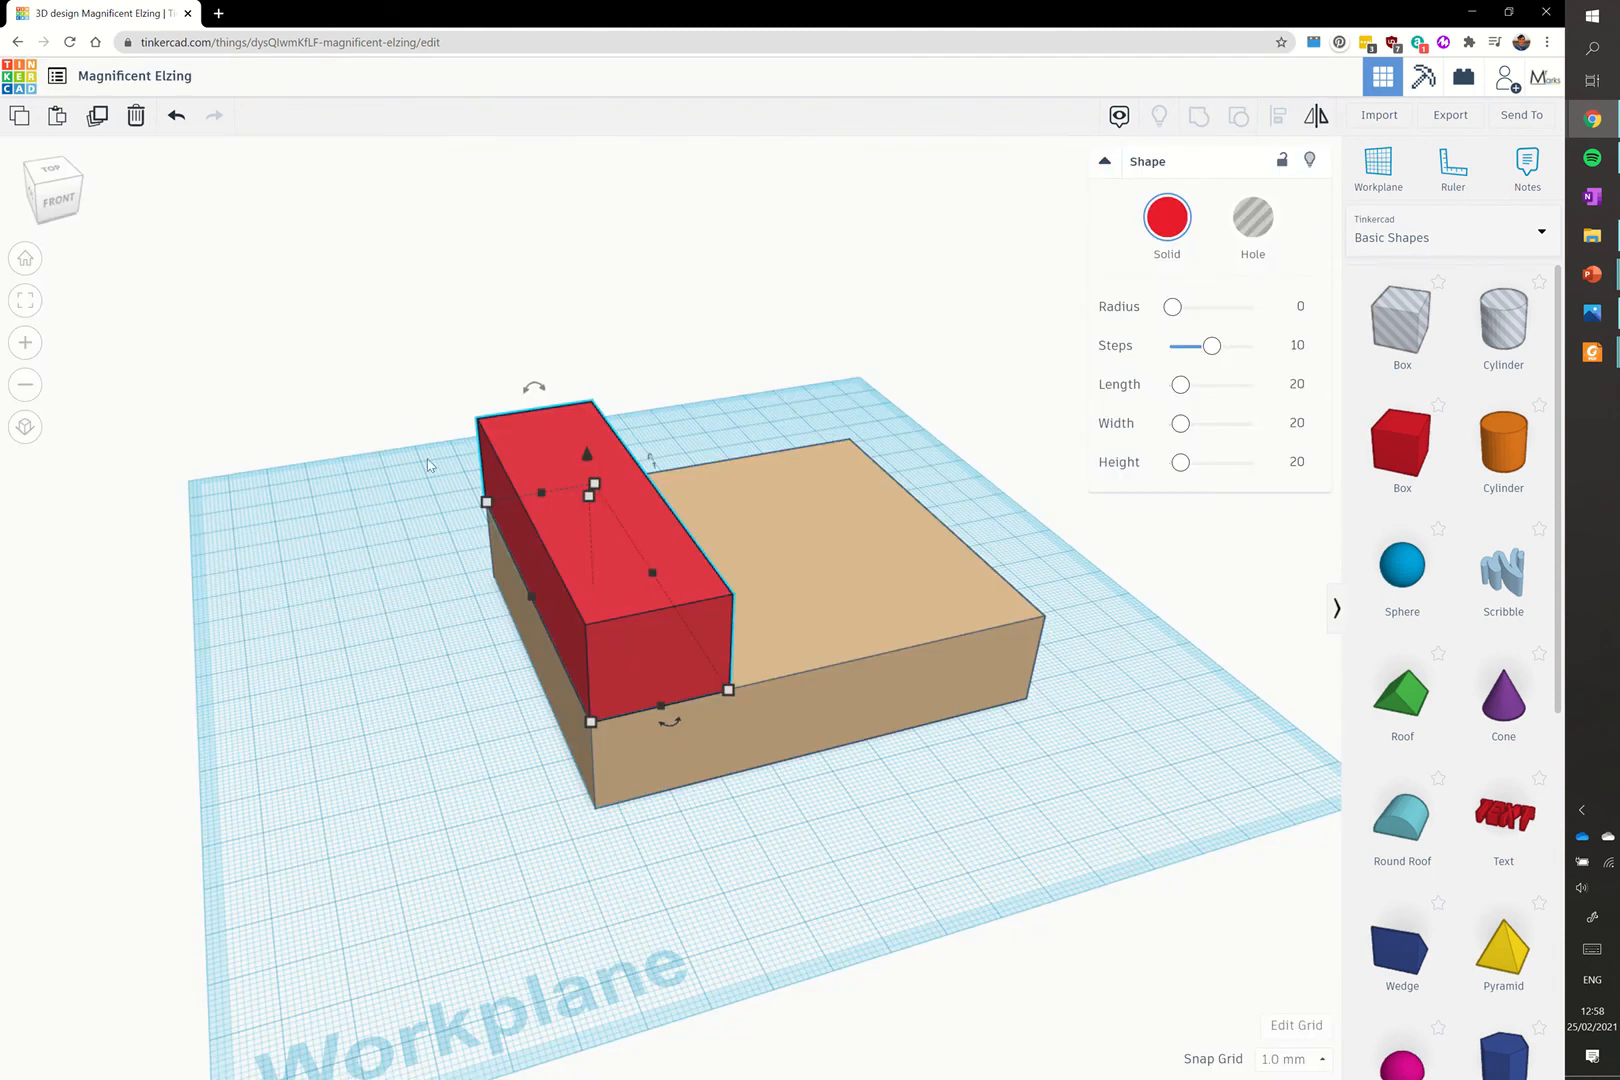
left_click(95, 119)
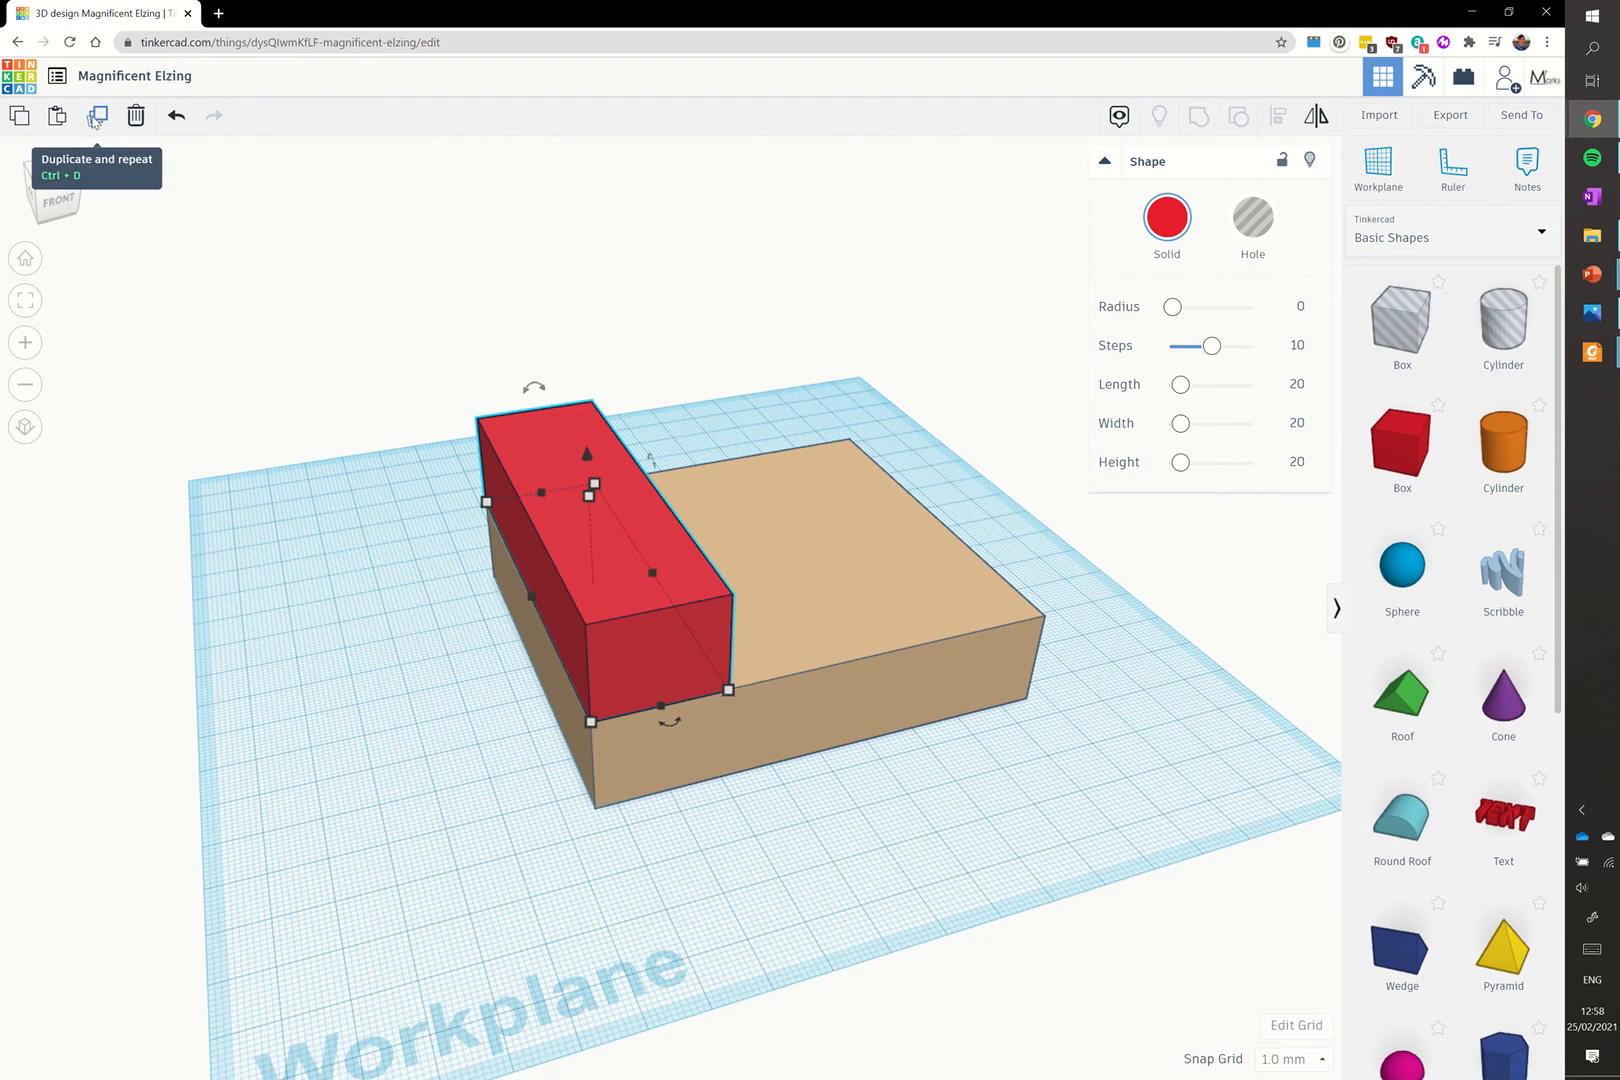
left_click(311, 438)
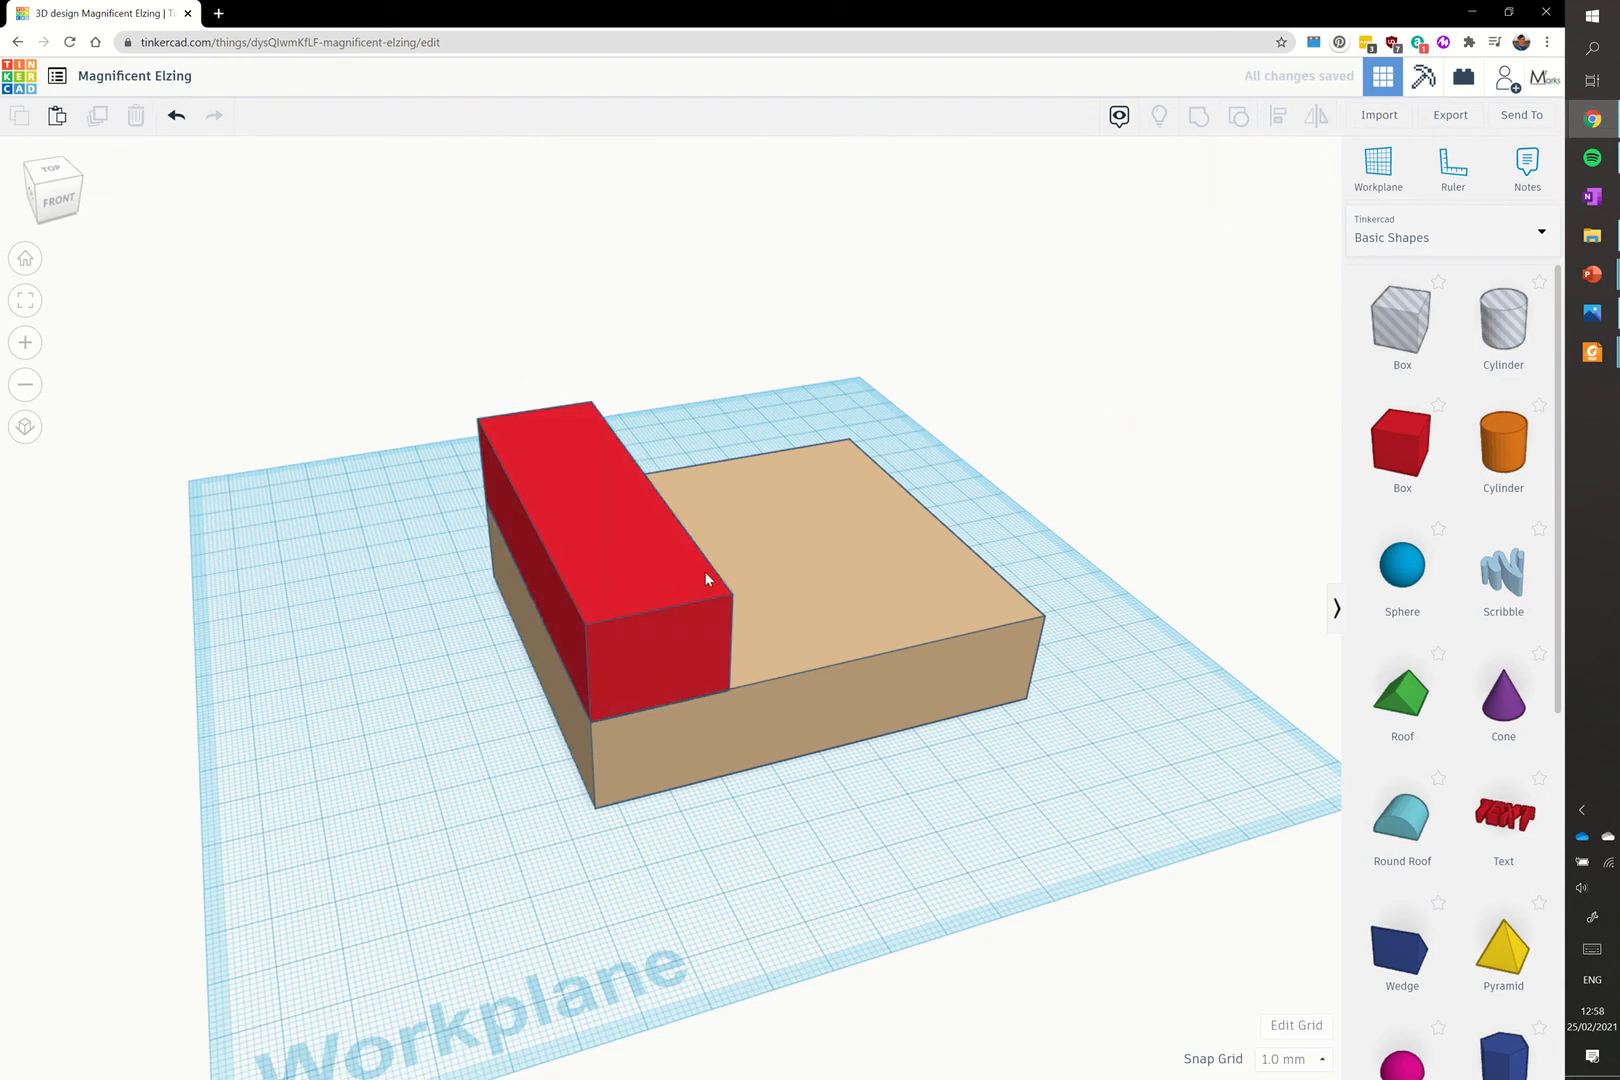
left_click_drag(705, 578, 1060, 464)
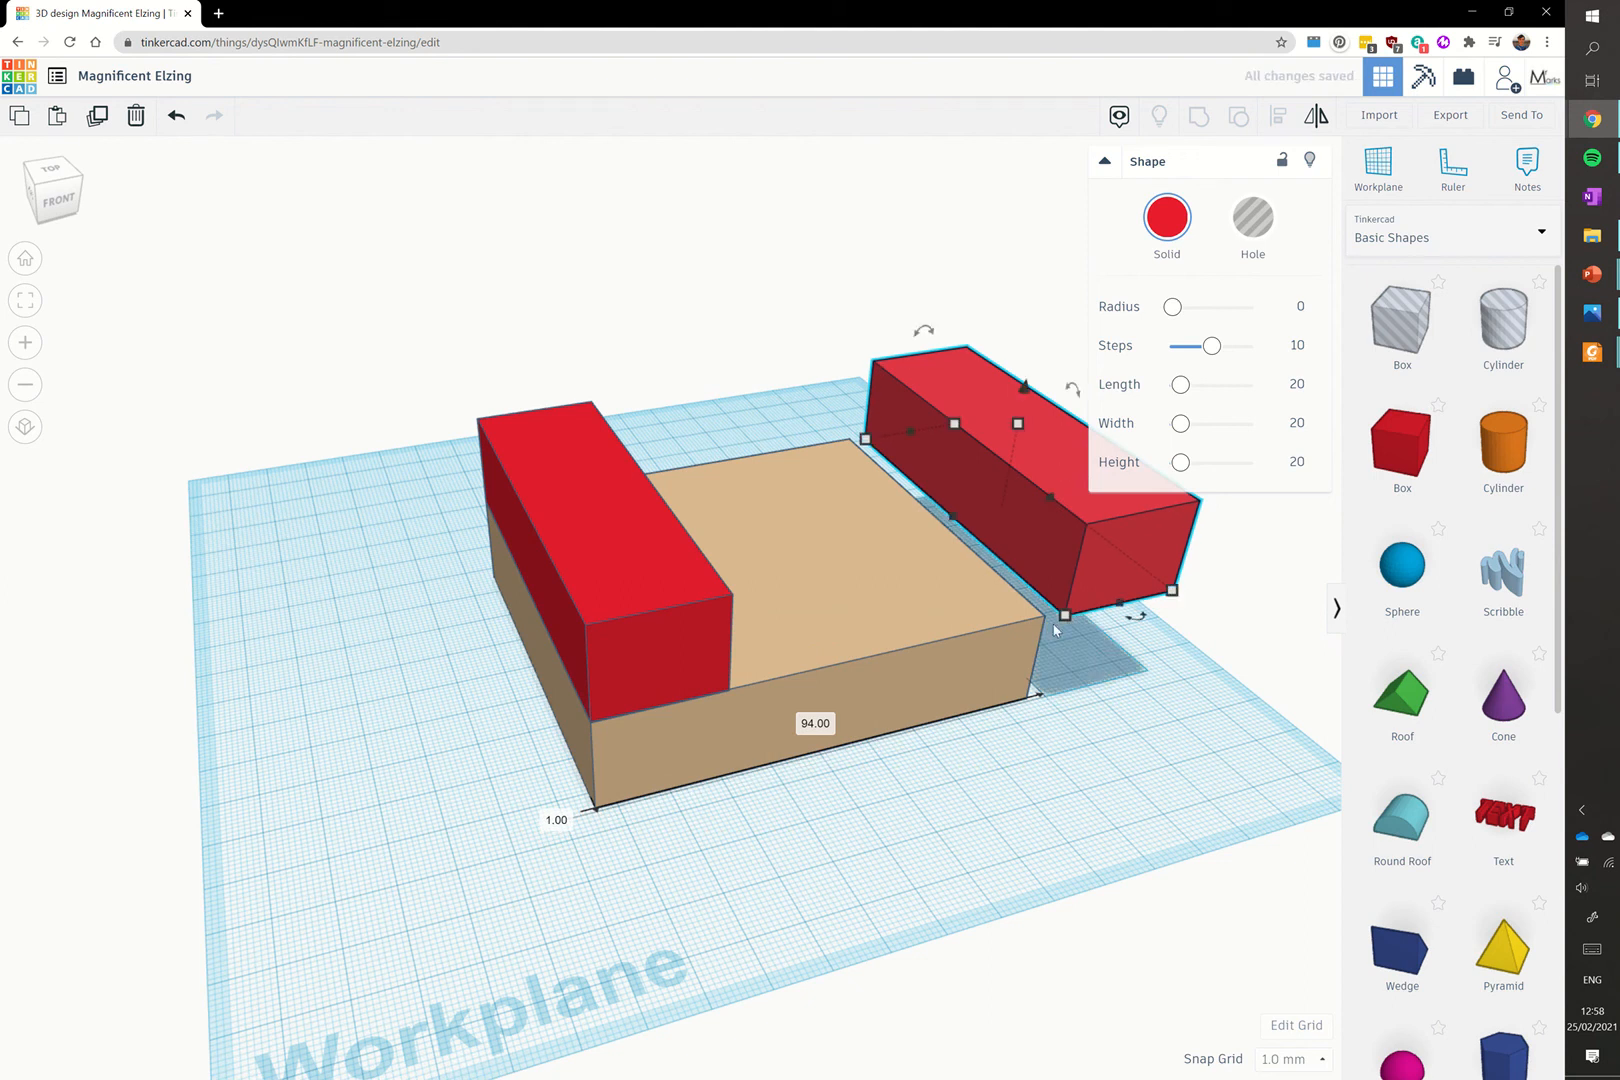
Step: Align the moved red box to the right and front edges of the tan box, keeping the tan box as the fixed reference
right_click_drag(1128, 709, 1088, 706)
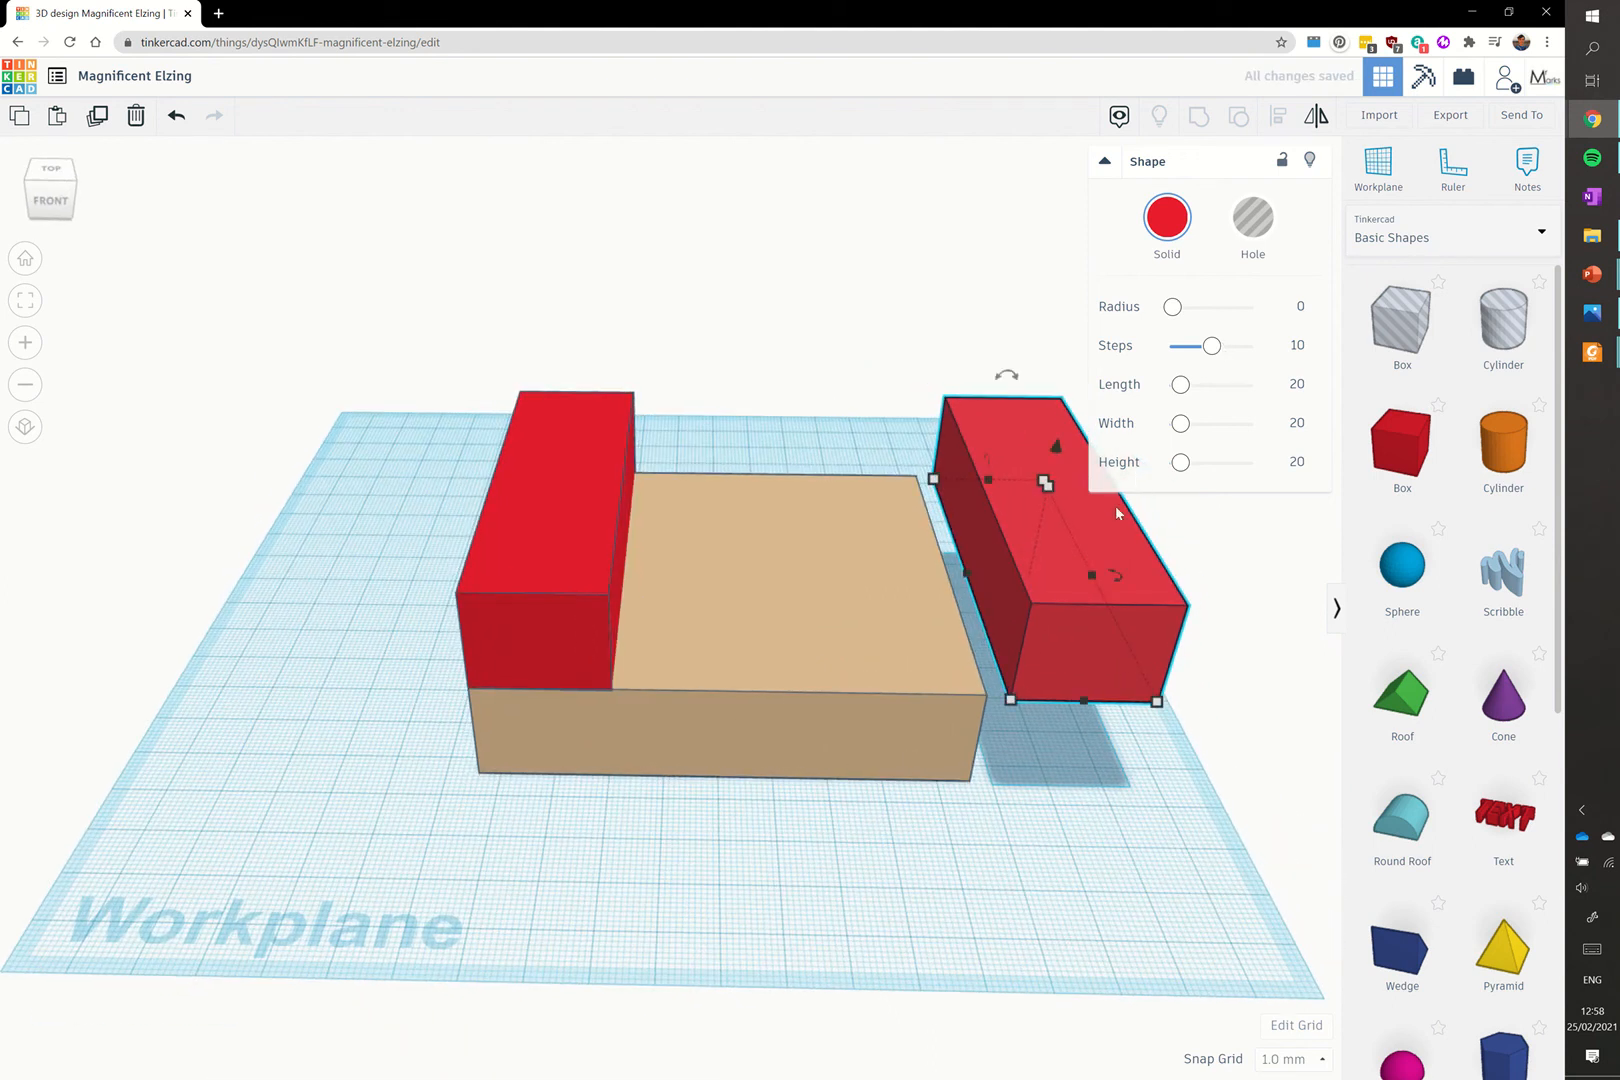
left_click(912, 592, "shift")
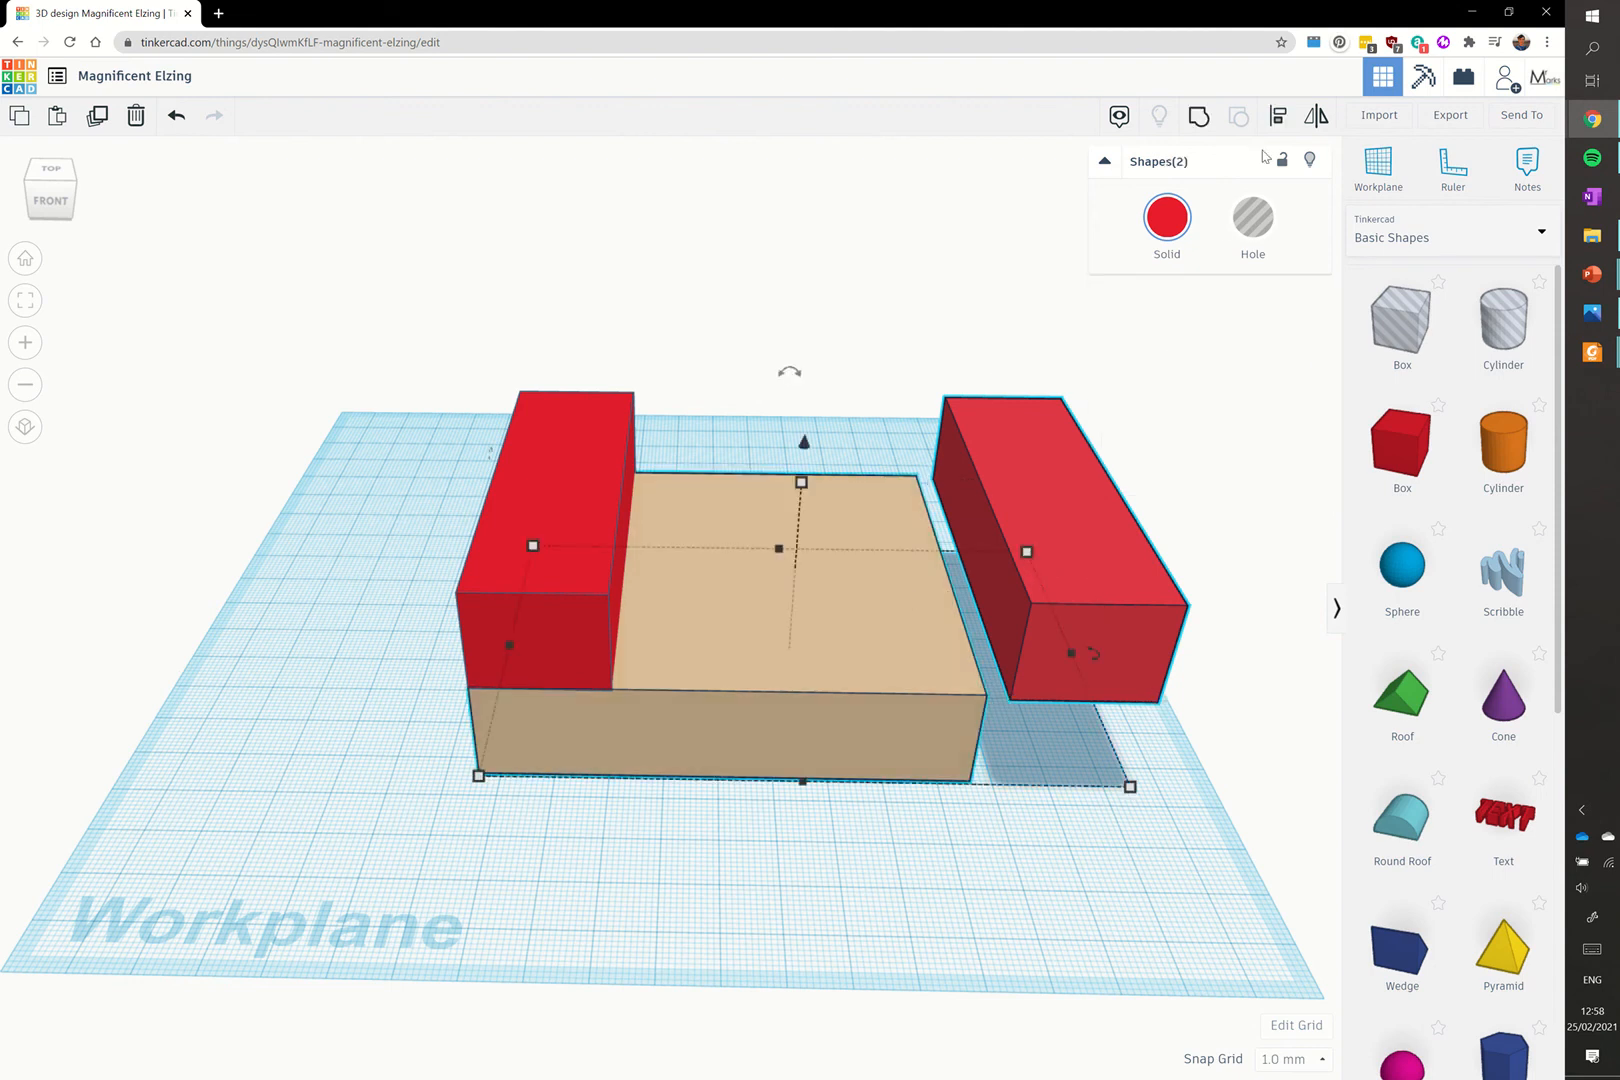
left_click(1276, 118)
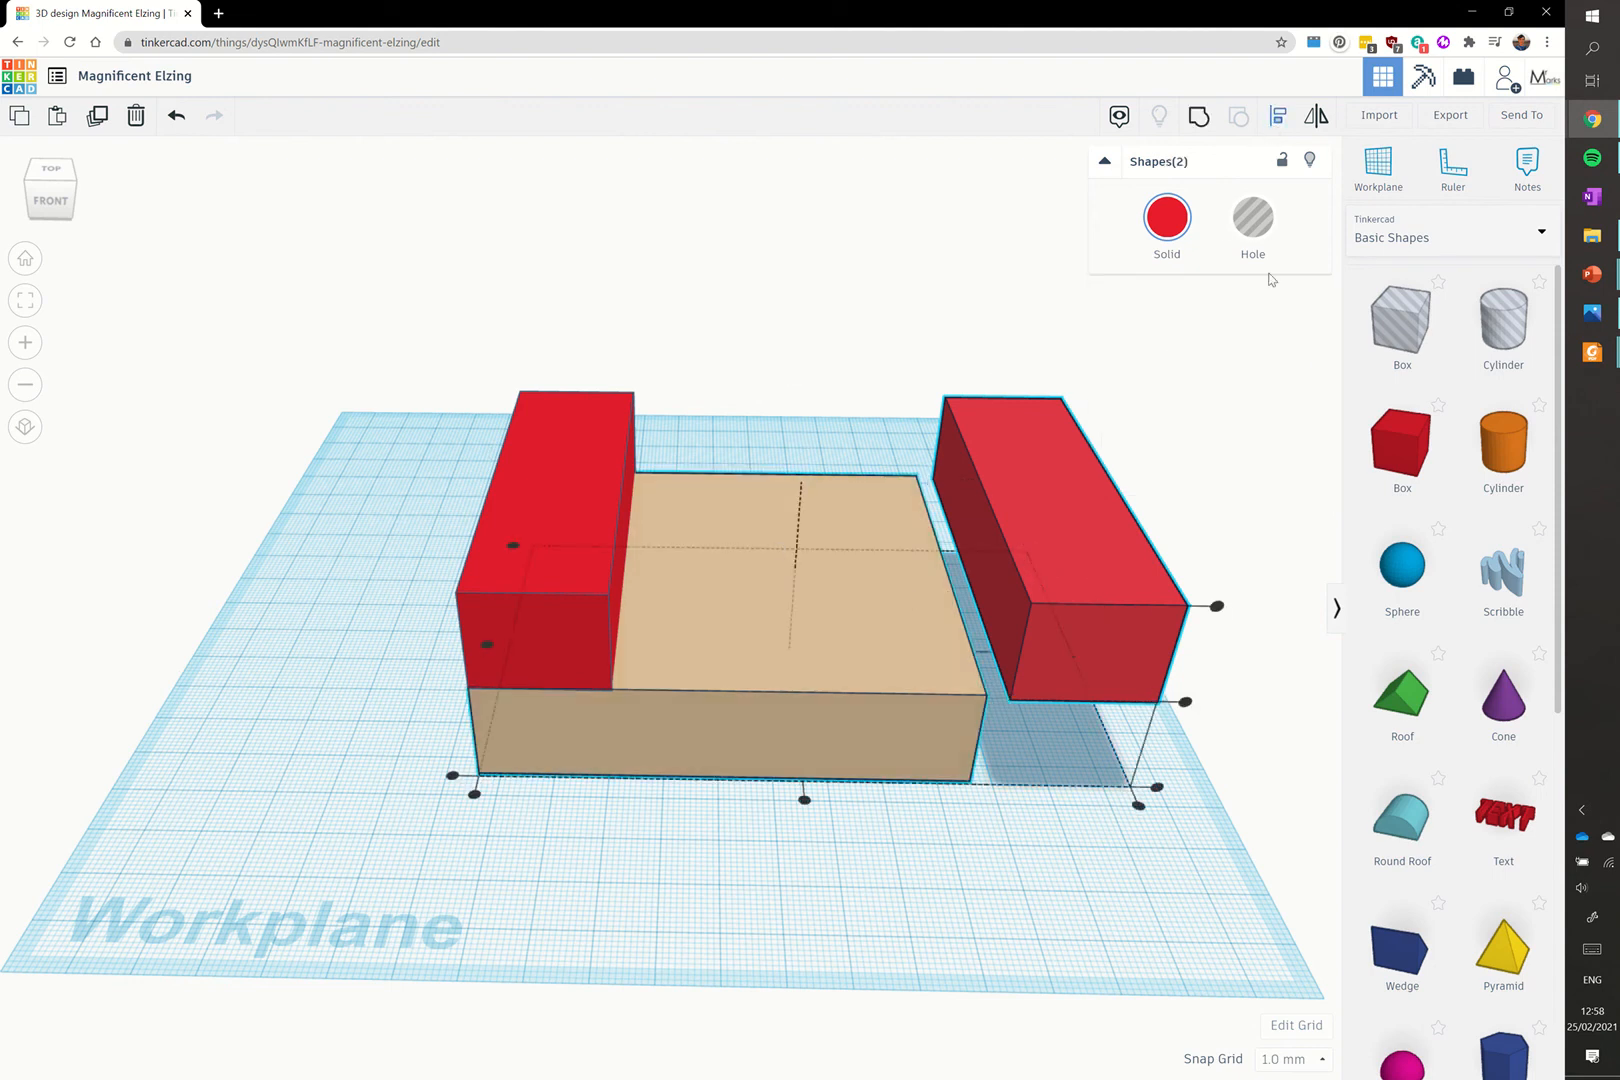
left_click(822, 632)
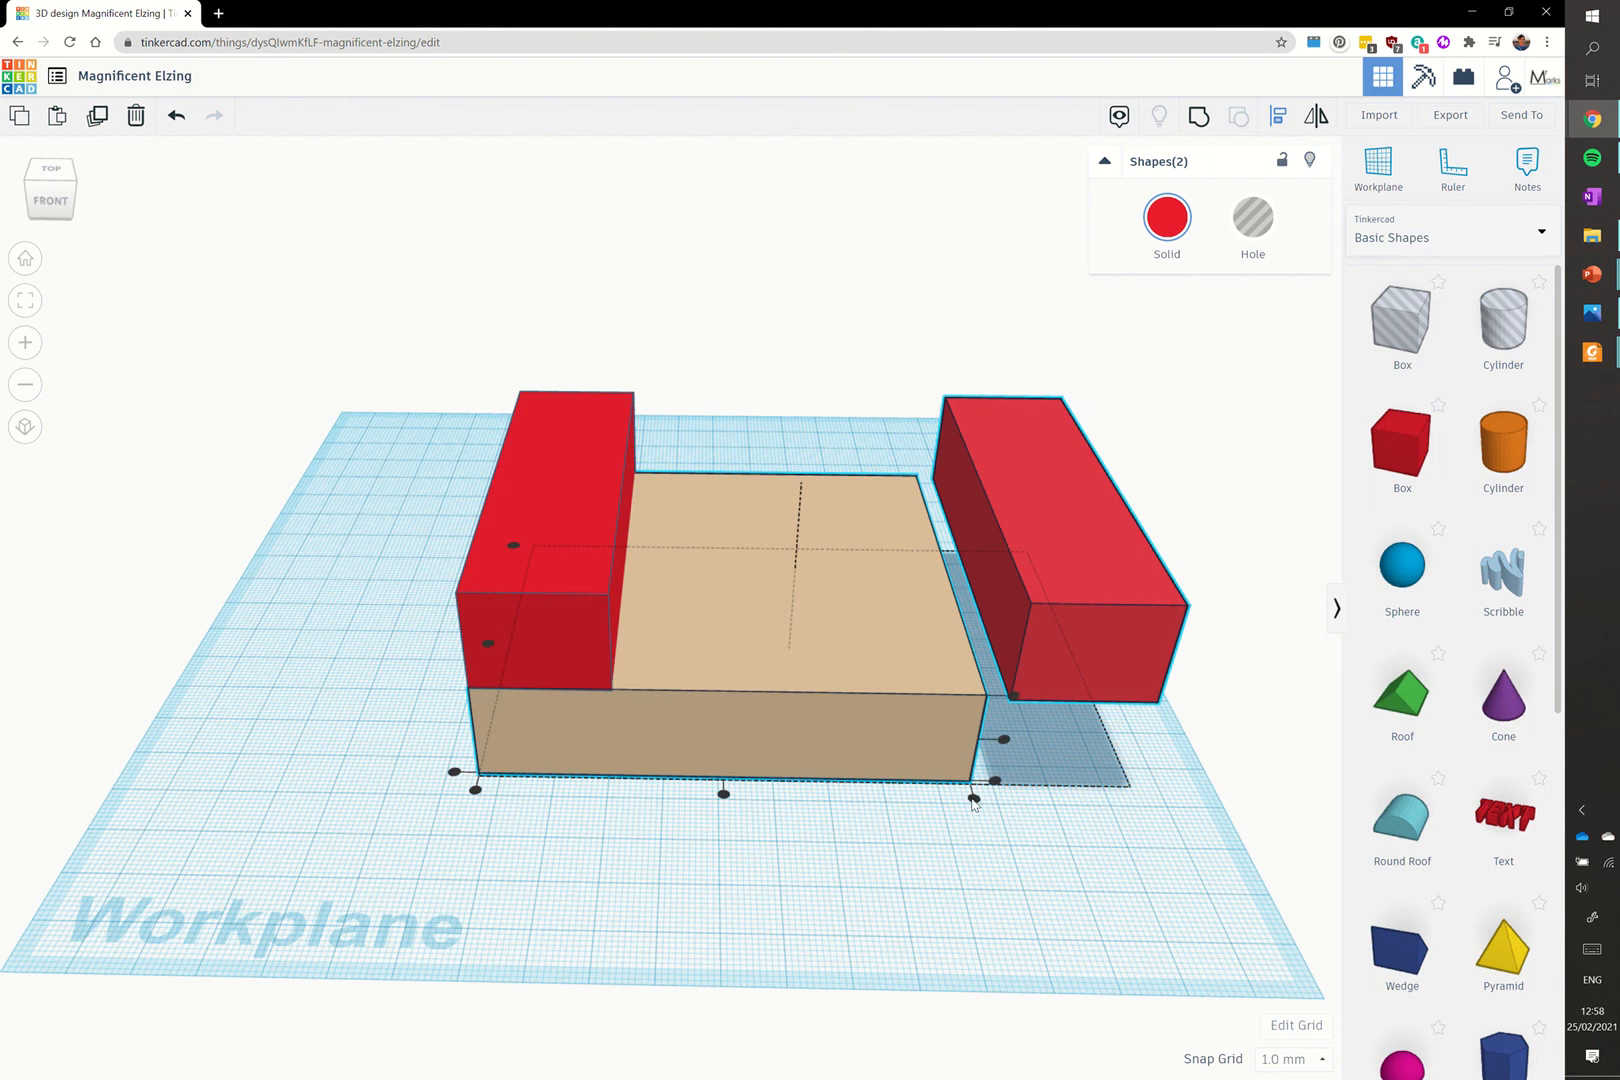
left_click(974, 799)
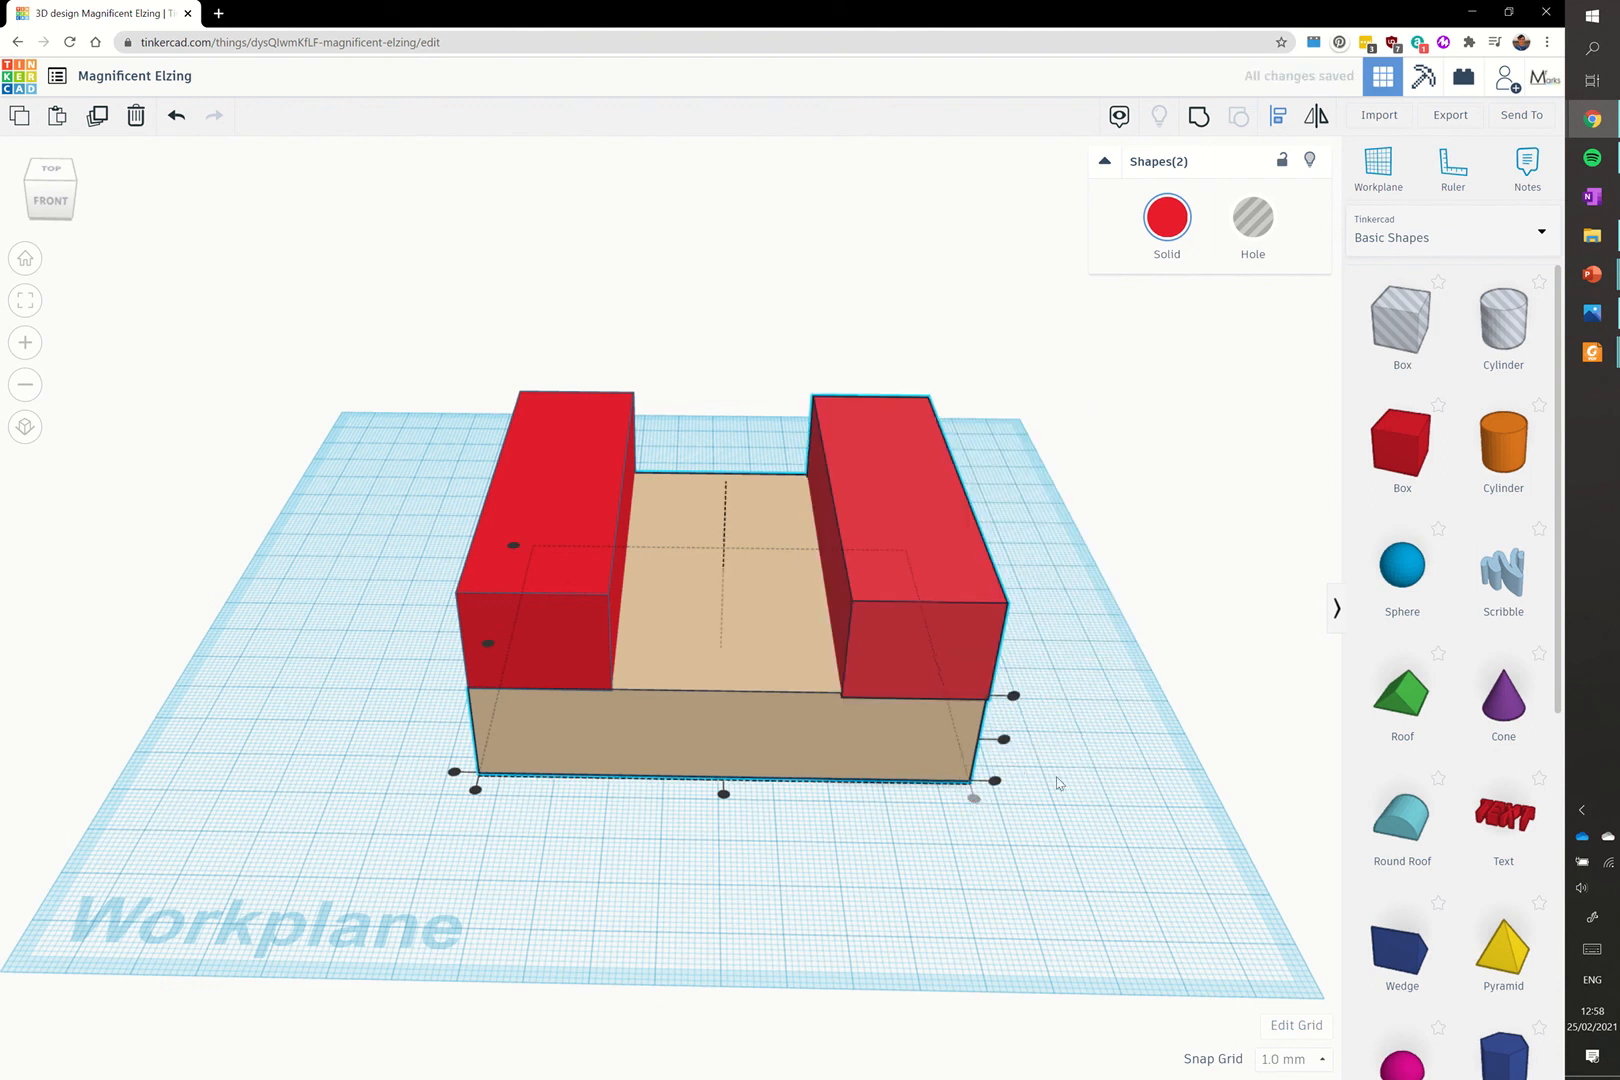
right_click_drag(962, 810, 619, 844)
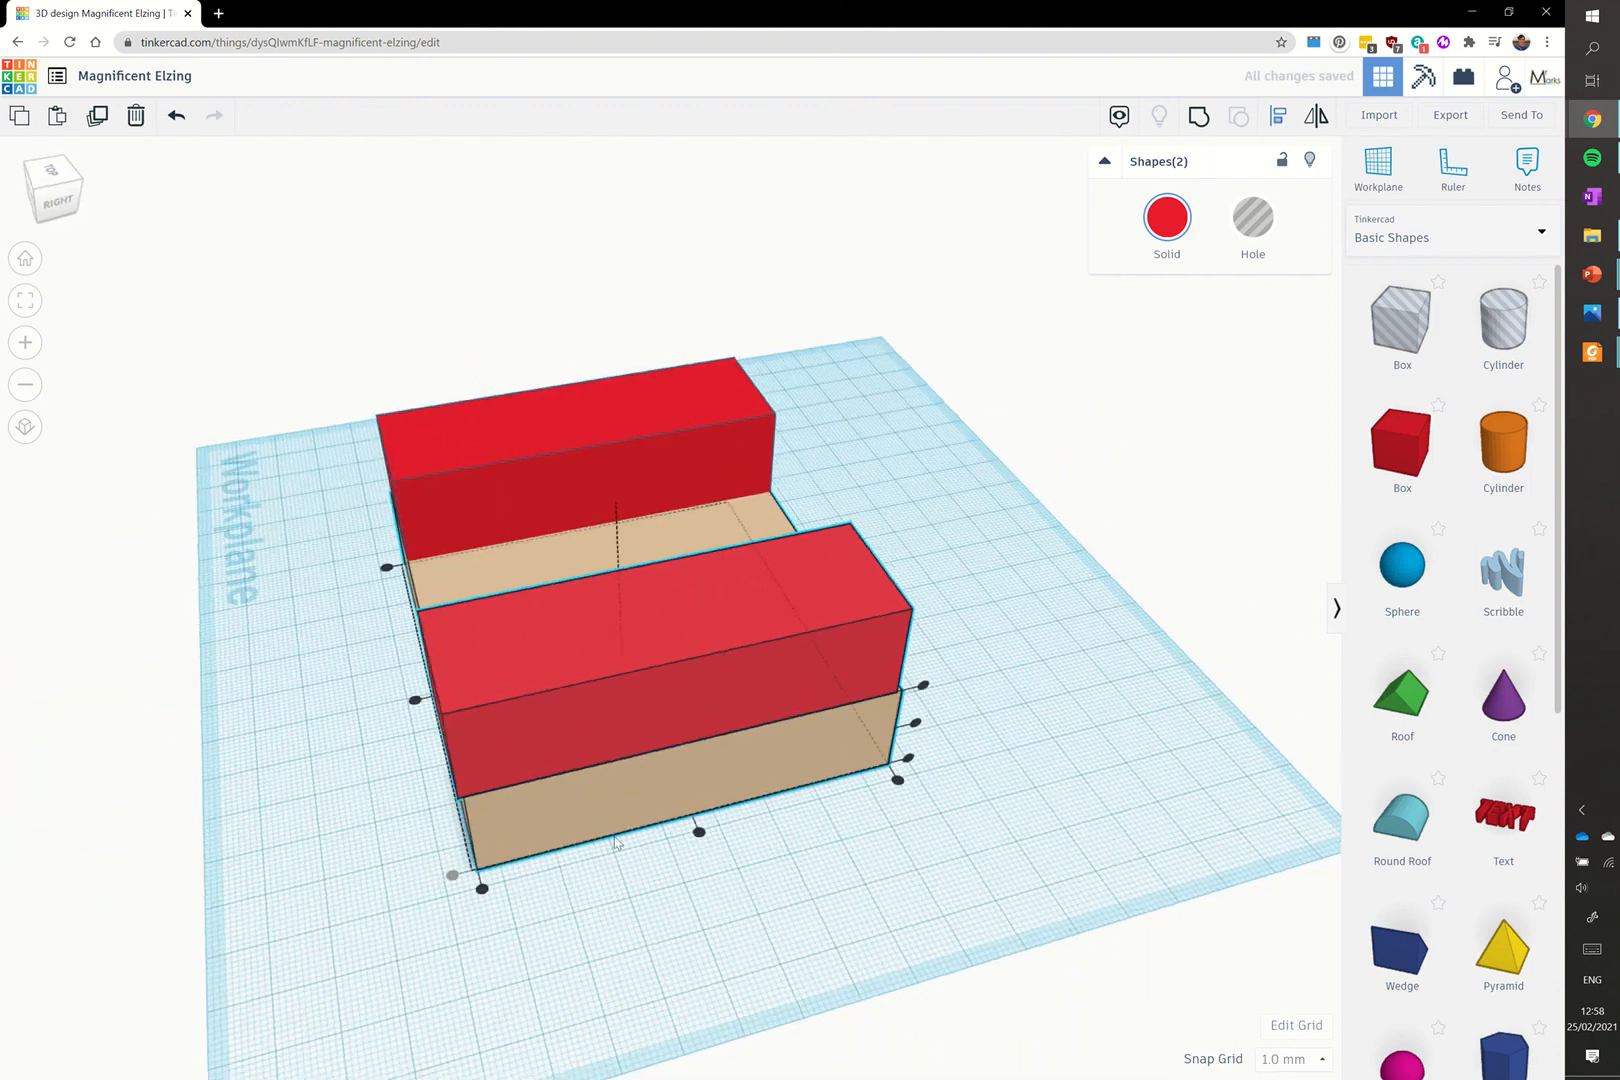
left_click(482, 889)
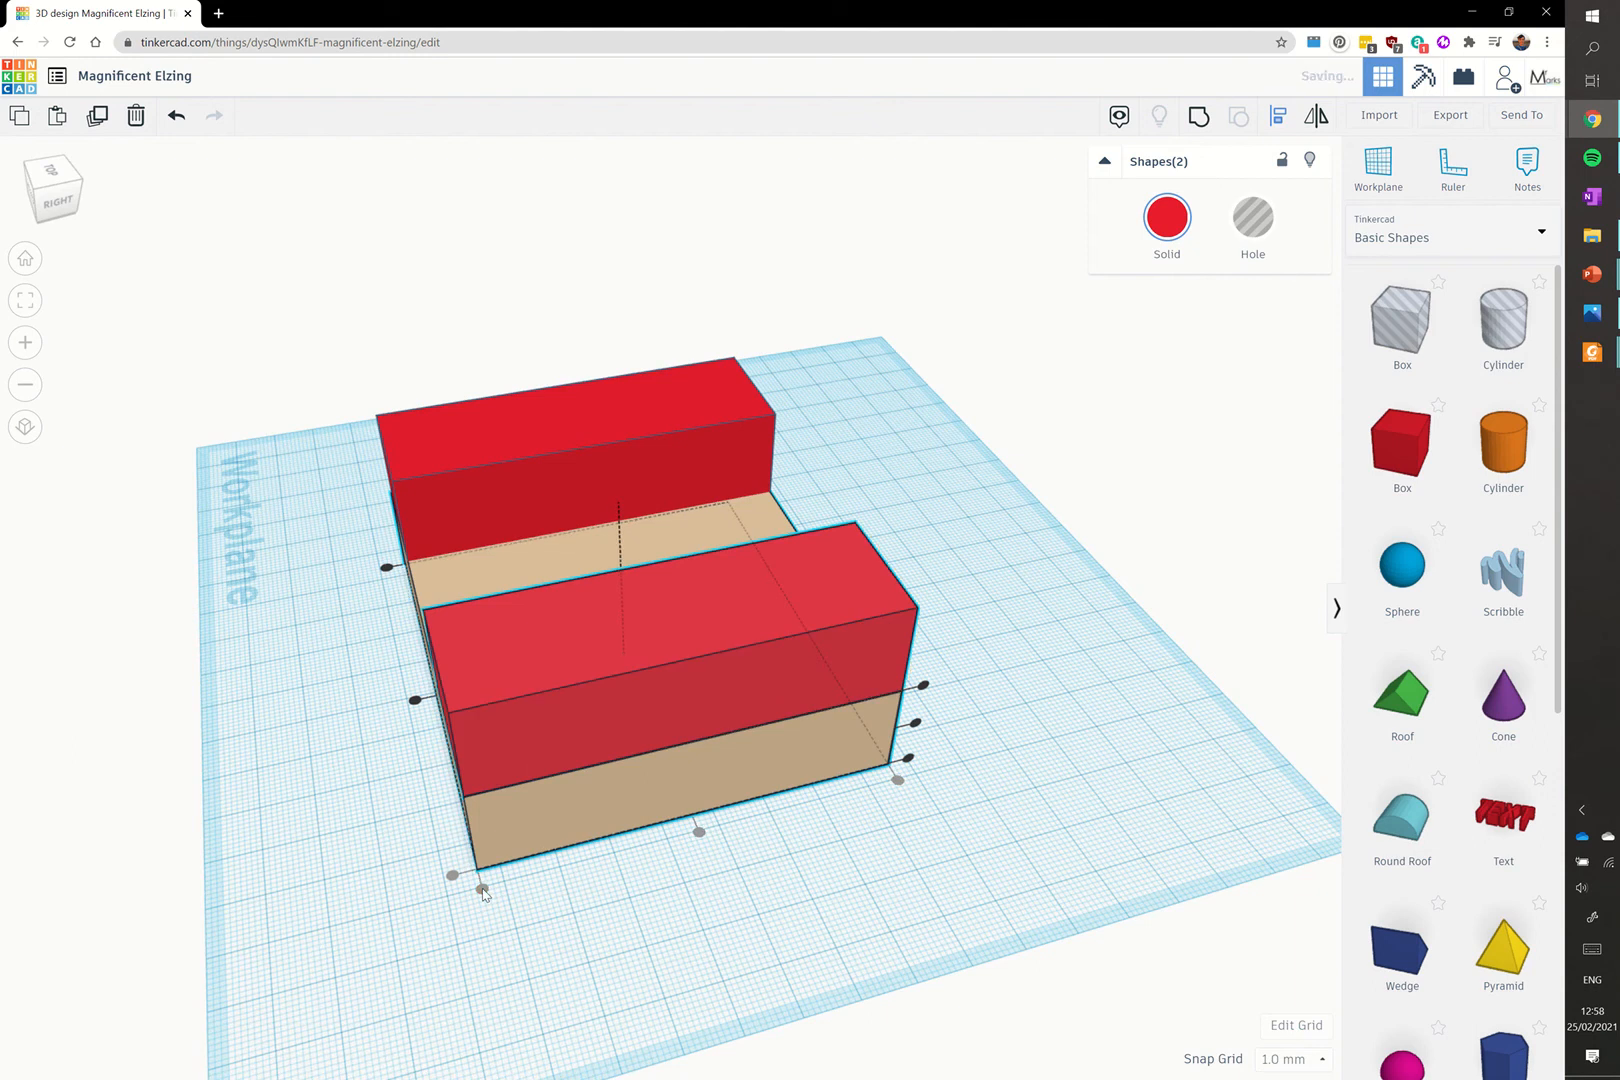
left_click(375, 920)
Step: Group the tan base with both red boxes and recolour the combined shape tan
right_click_drag(743, 905, 795, 900)
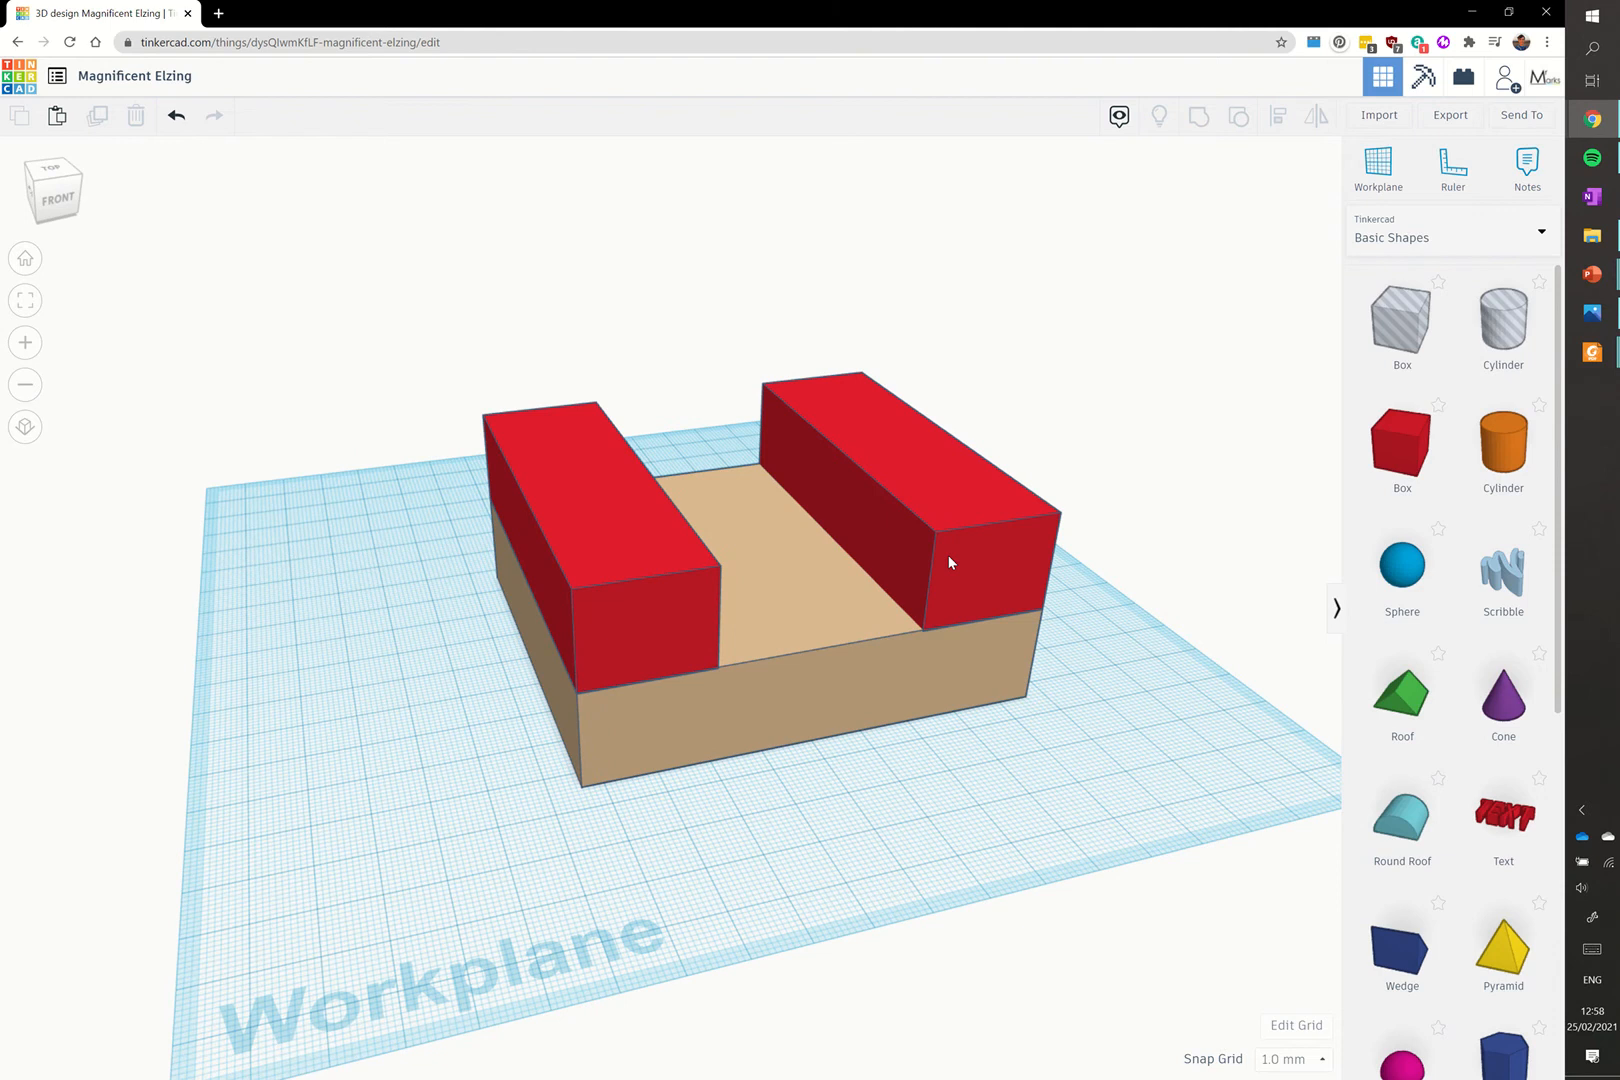
left_click(780, 591, "shift")
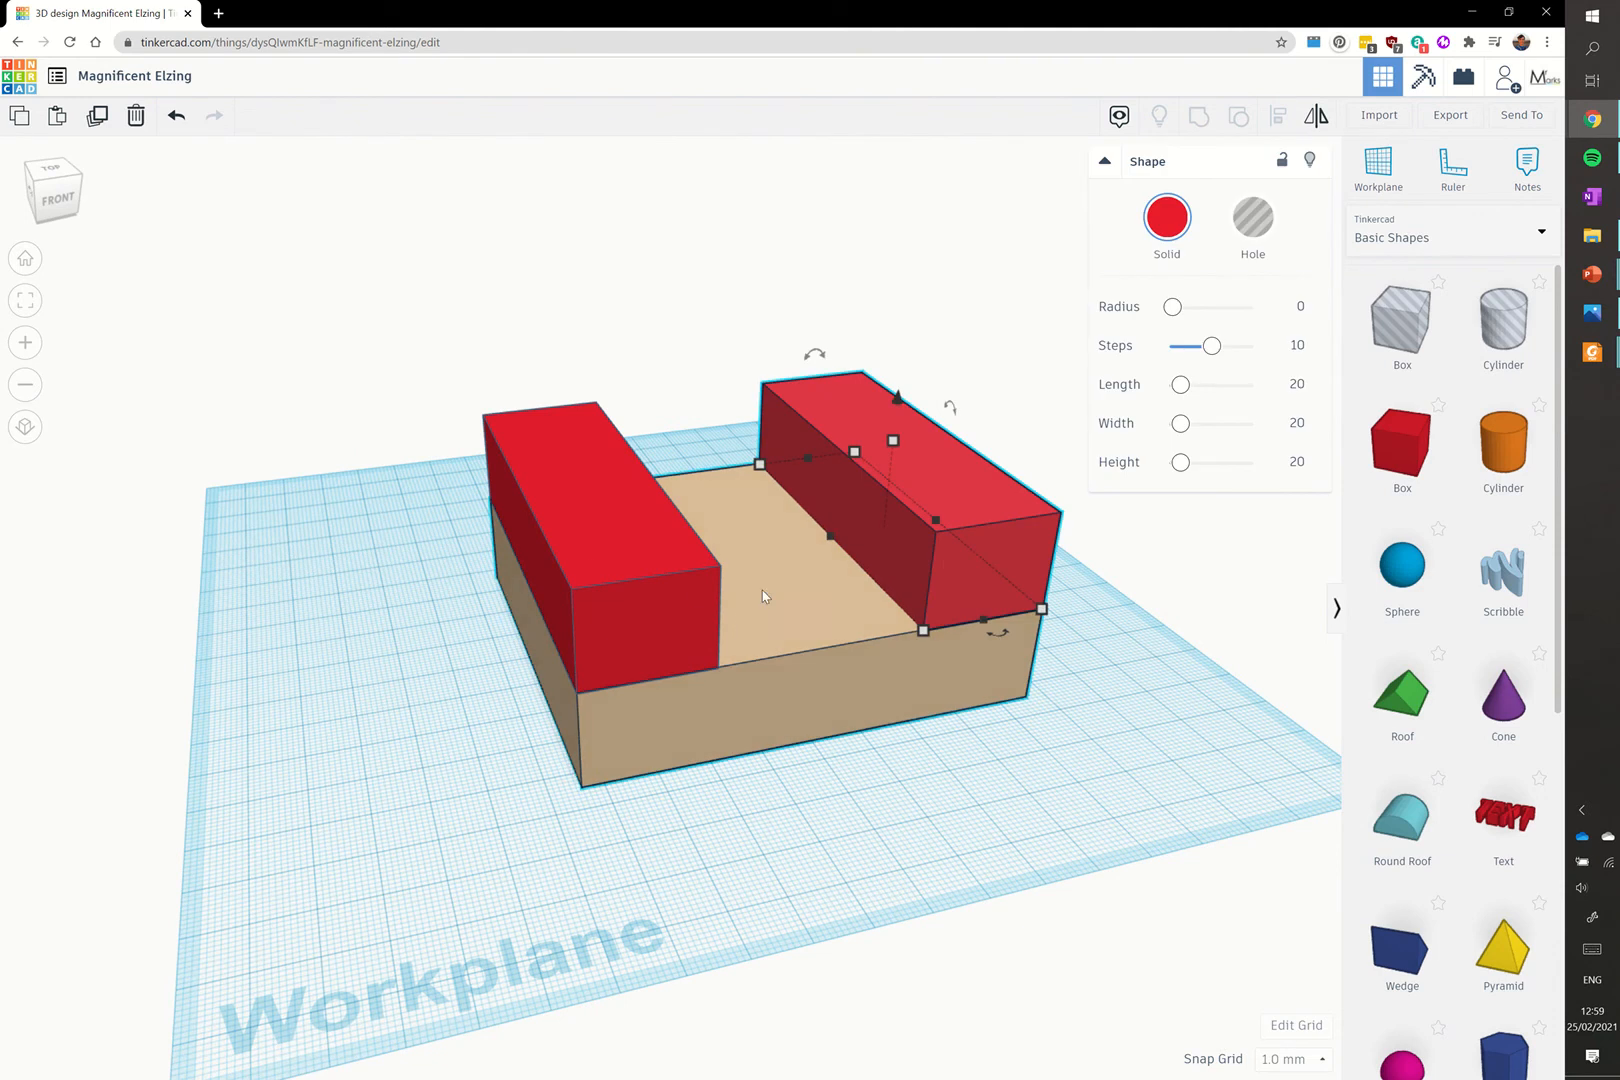
left_click(694, 589, "shift")
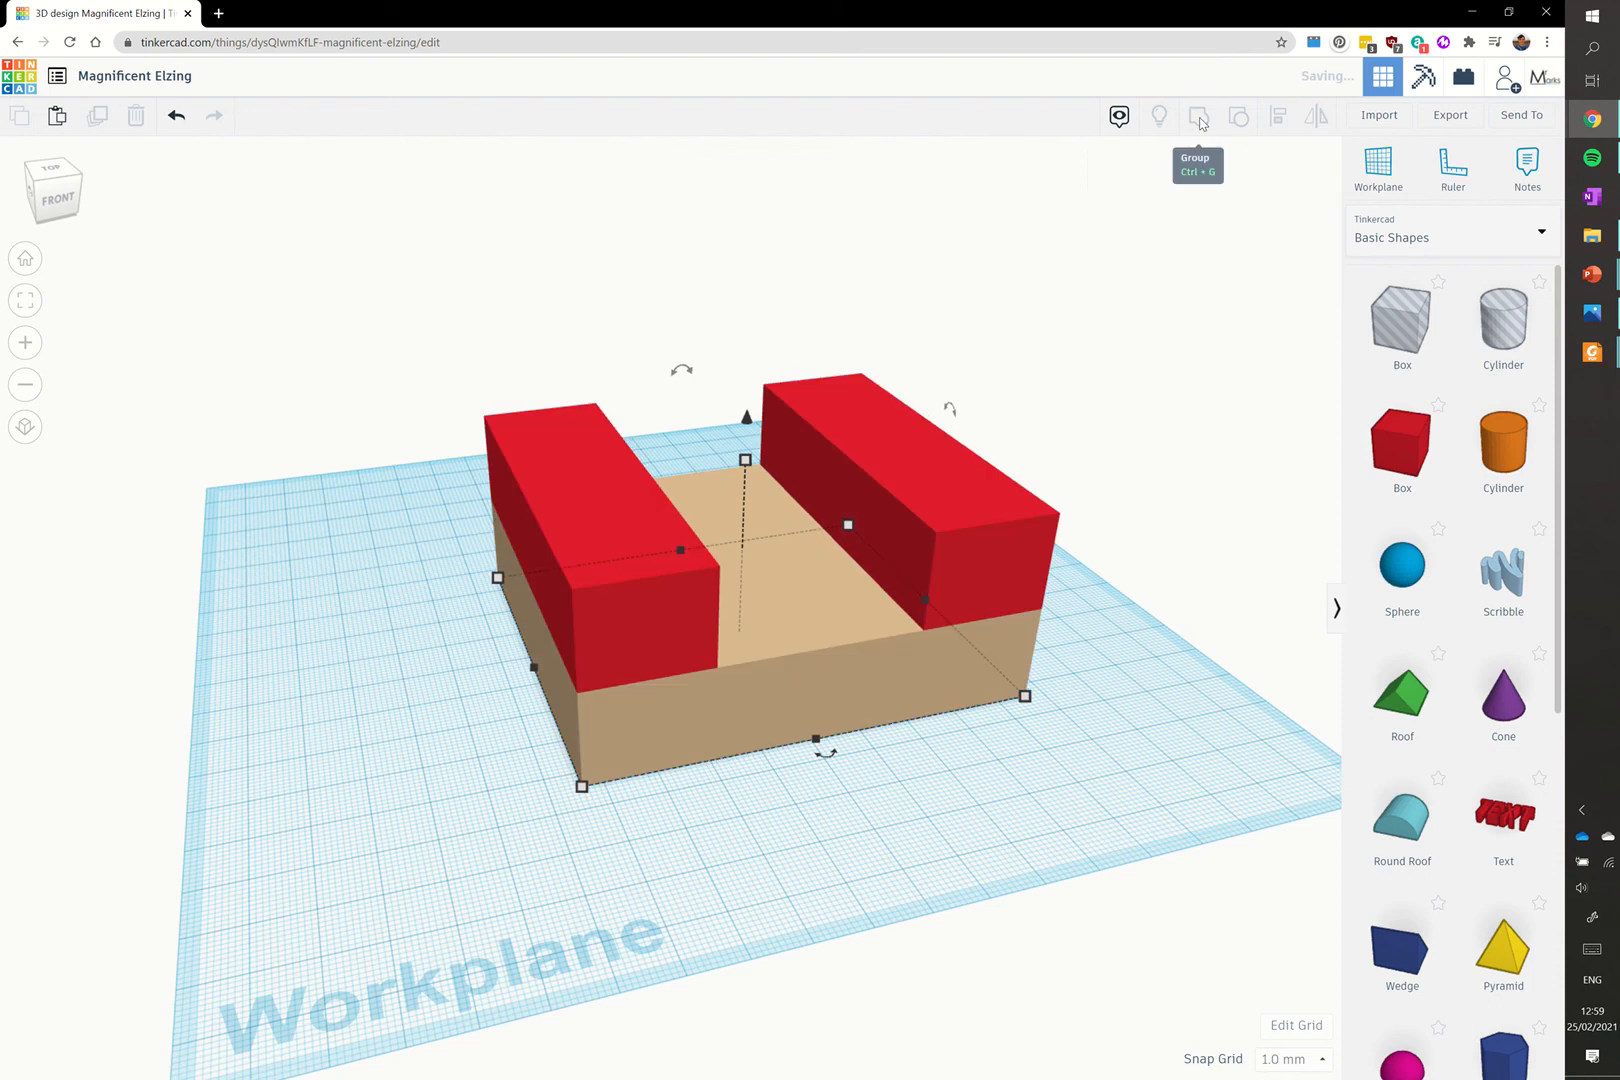
left_click(1199, 119)
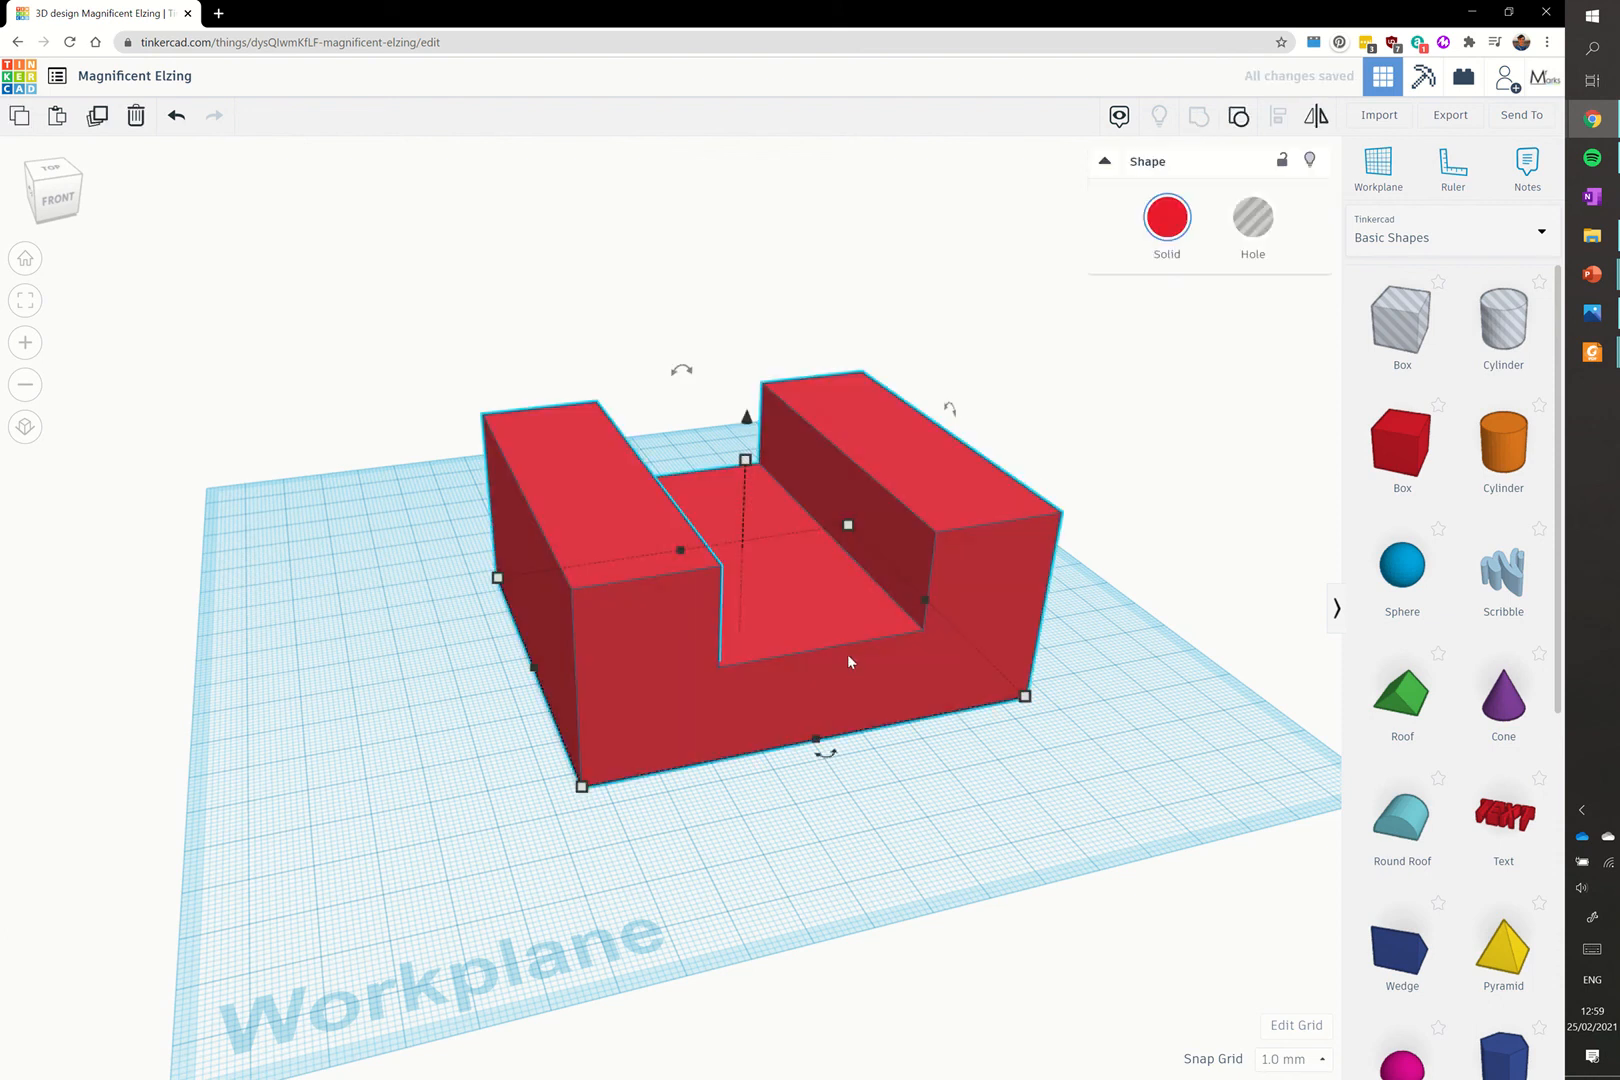
left_click(1170, 222)
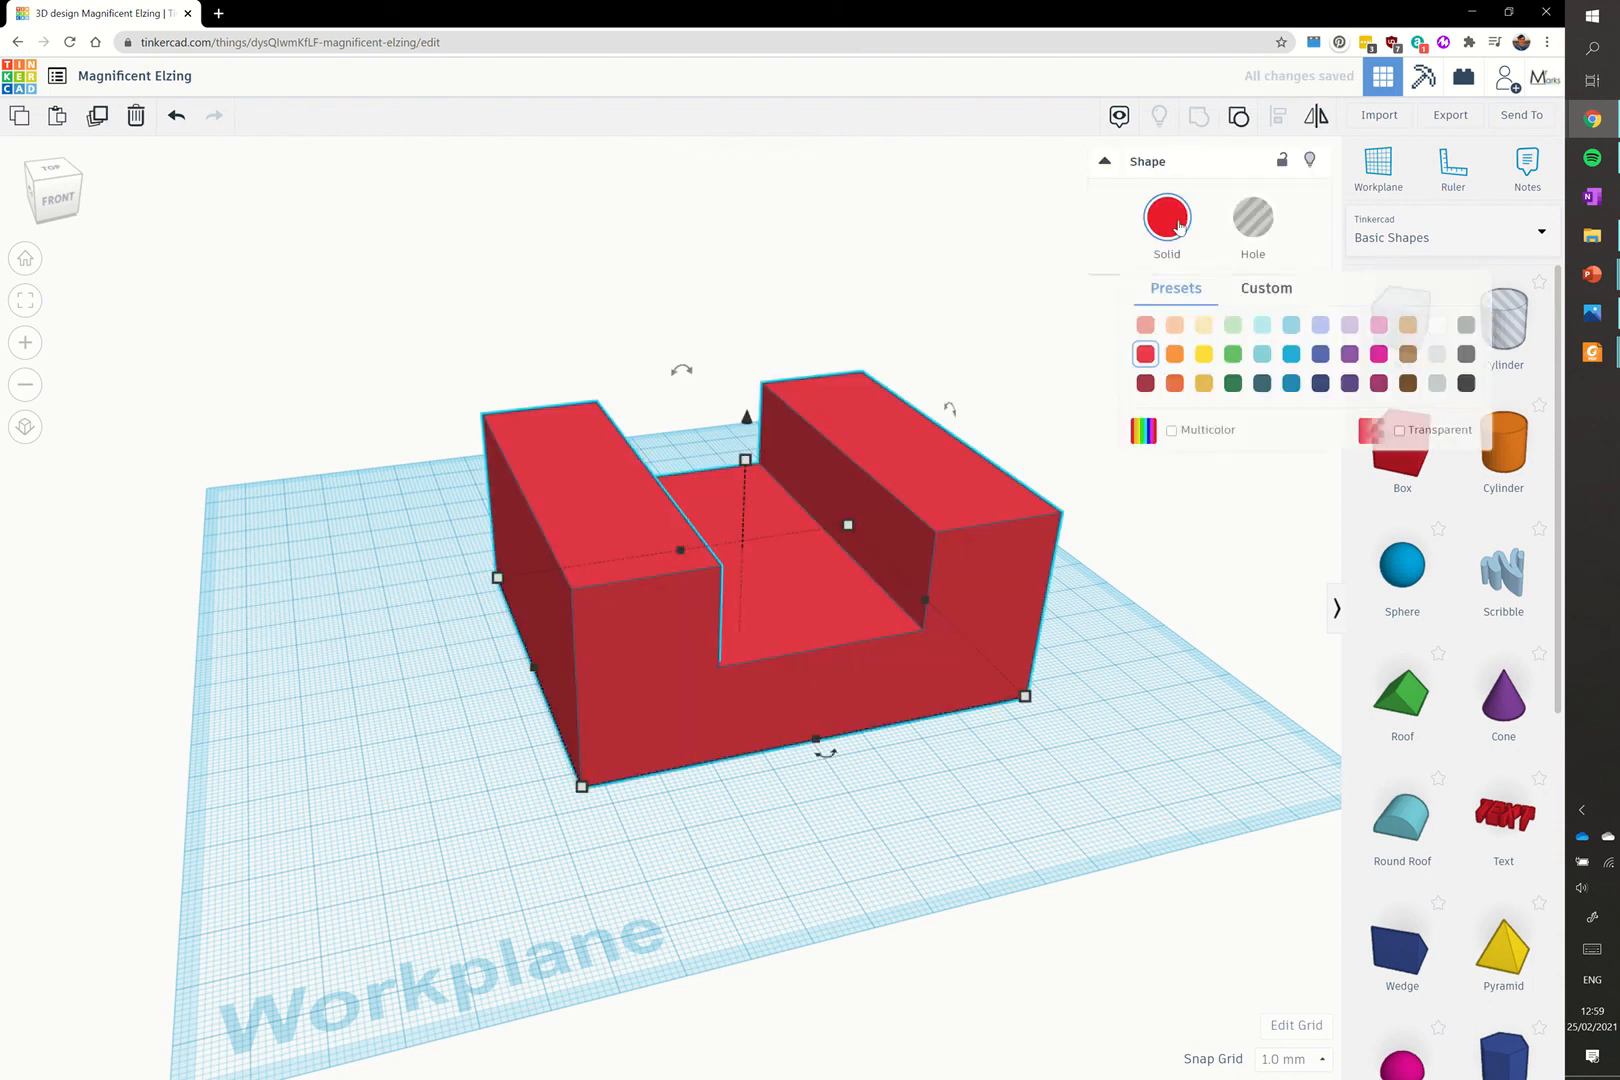
left_click(1408, 325)
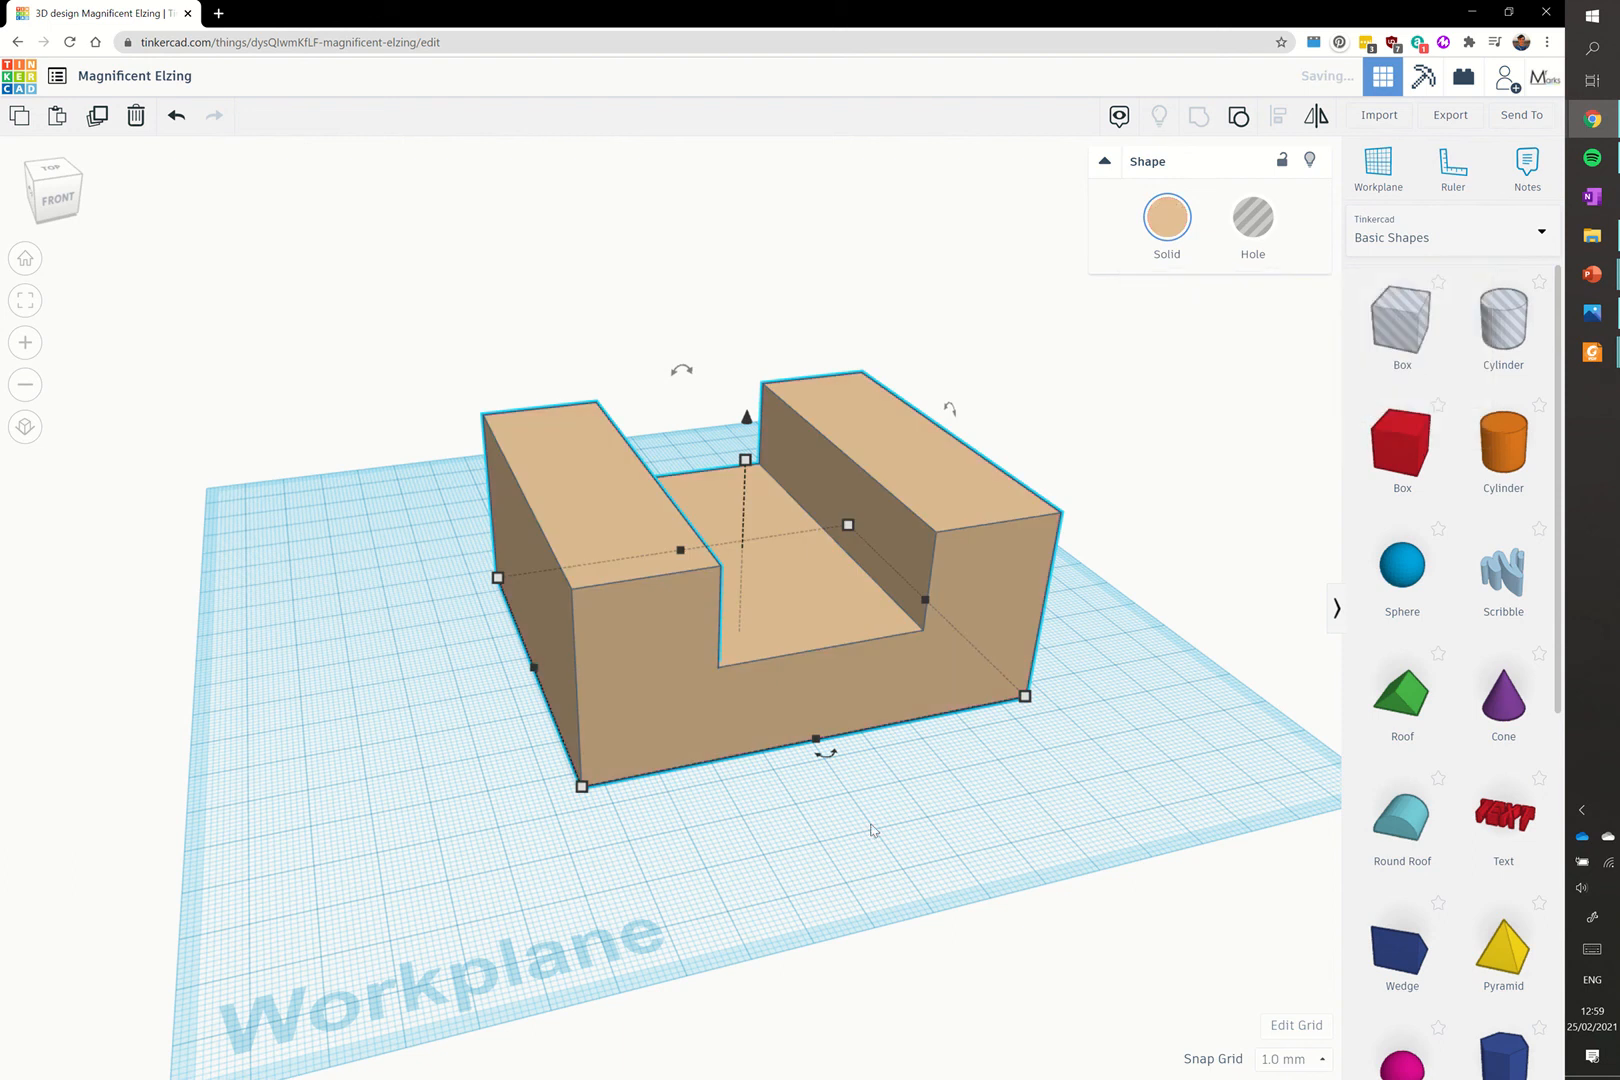
left_click(845, 841)
Step: Add a red box left of the tan shape, set its base to 90 mm wide and 80 mm long, and move it clear
right_click_drag(838, 816, 670, 894)
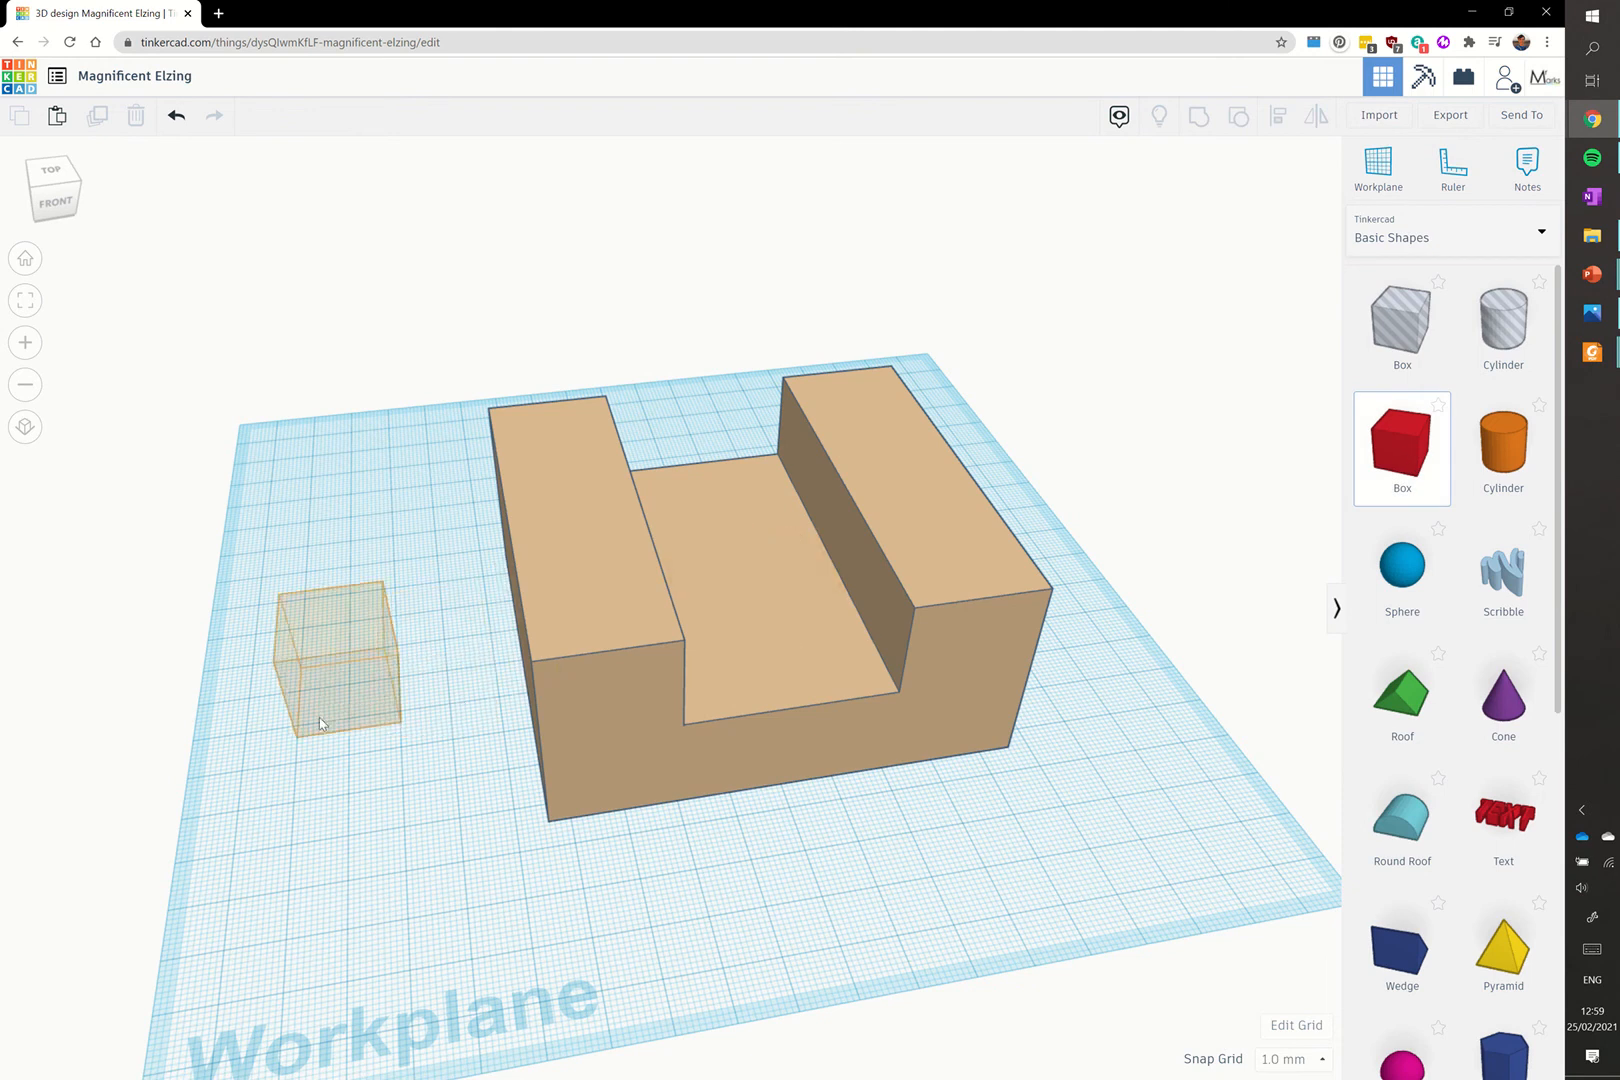
left_click(329, 731)
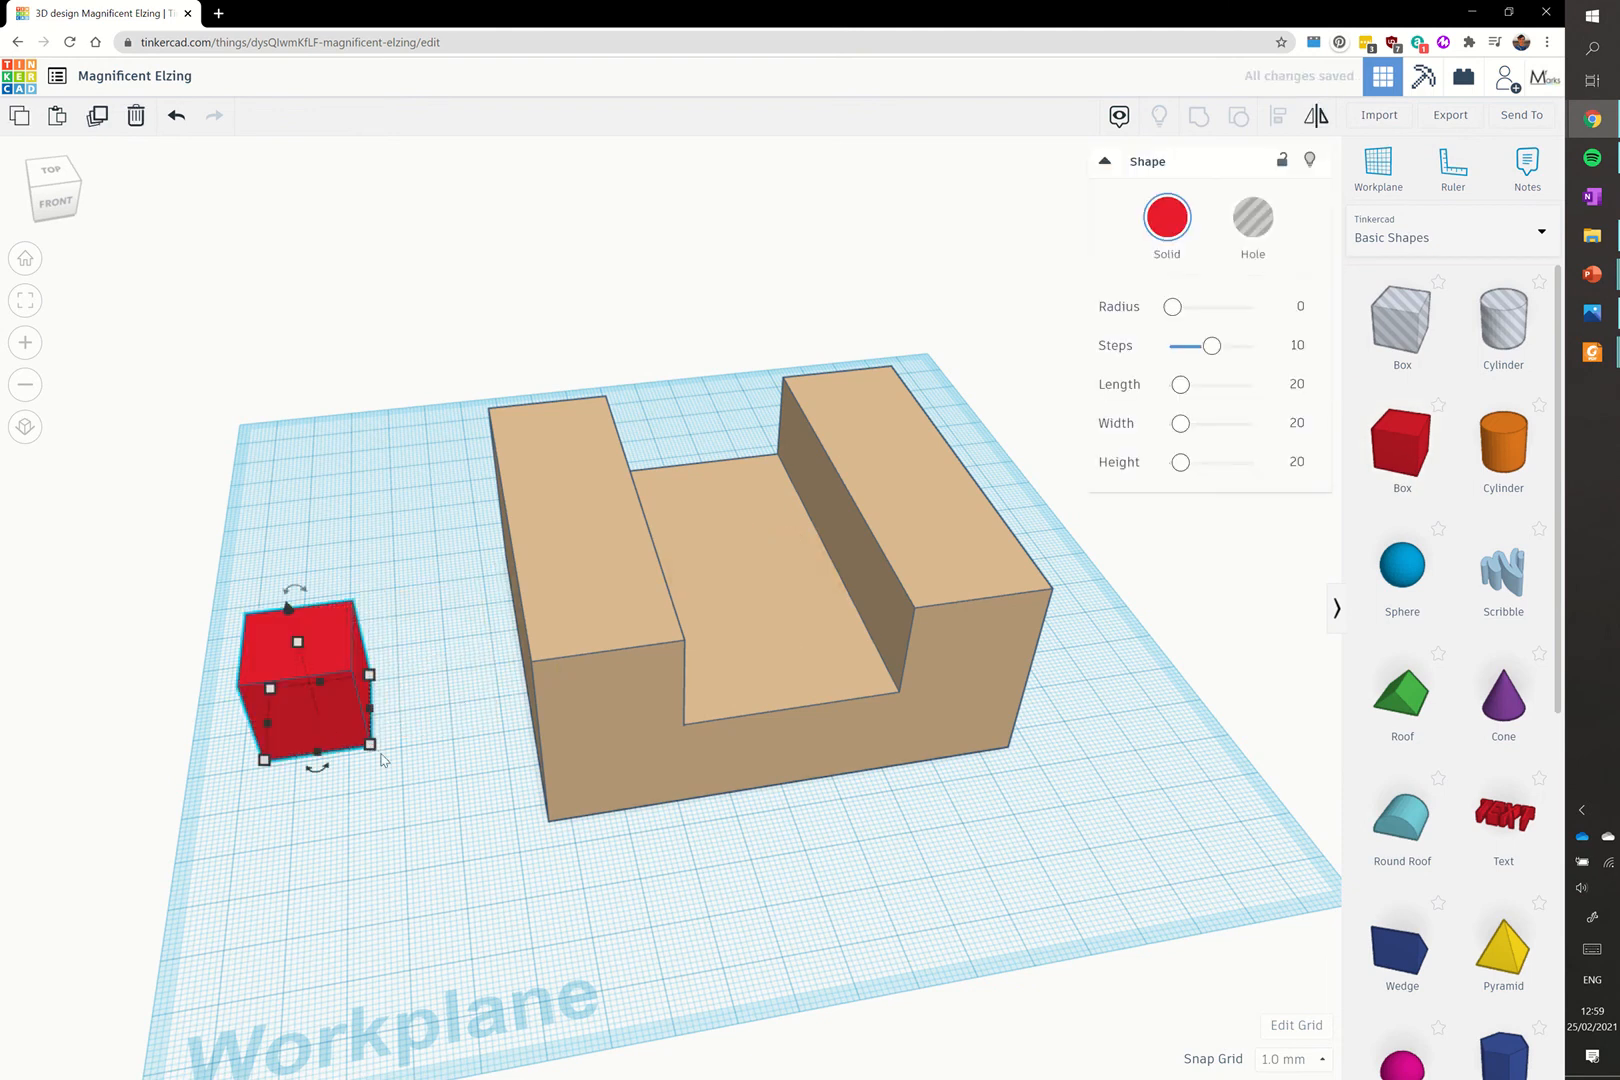
left_click_drag(371, 746, 459, 821)
left_click(360, 899)
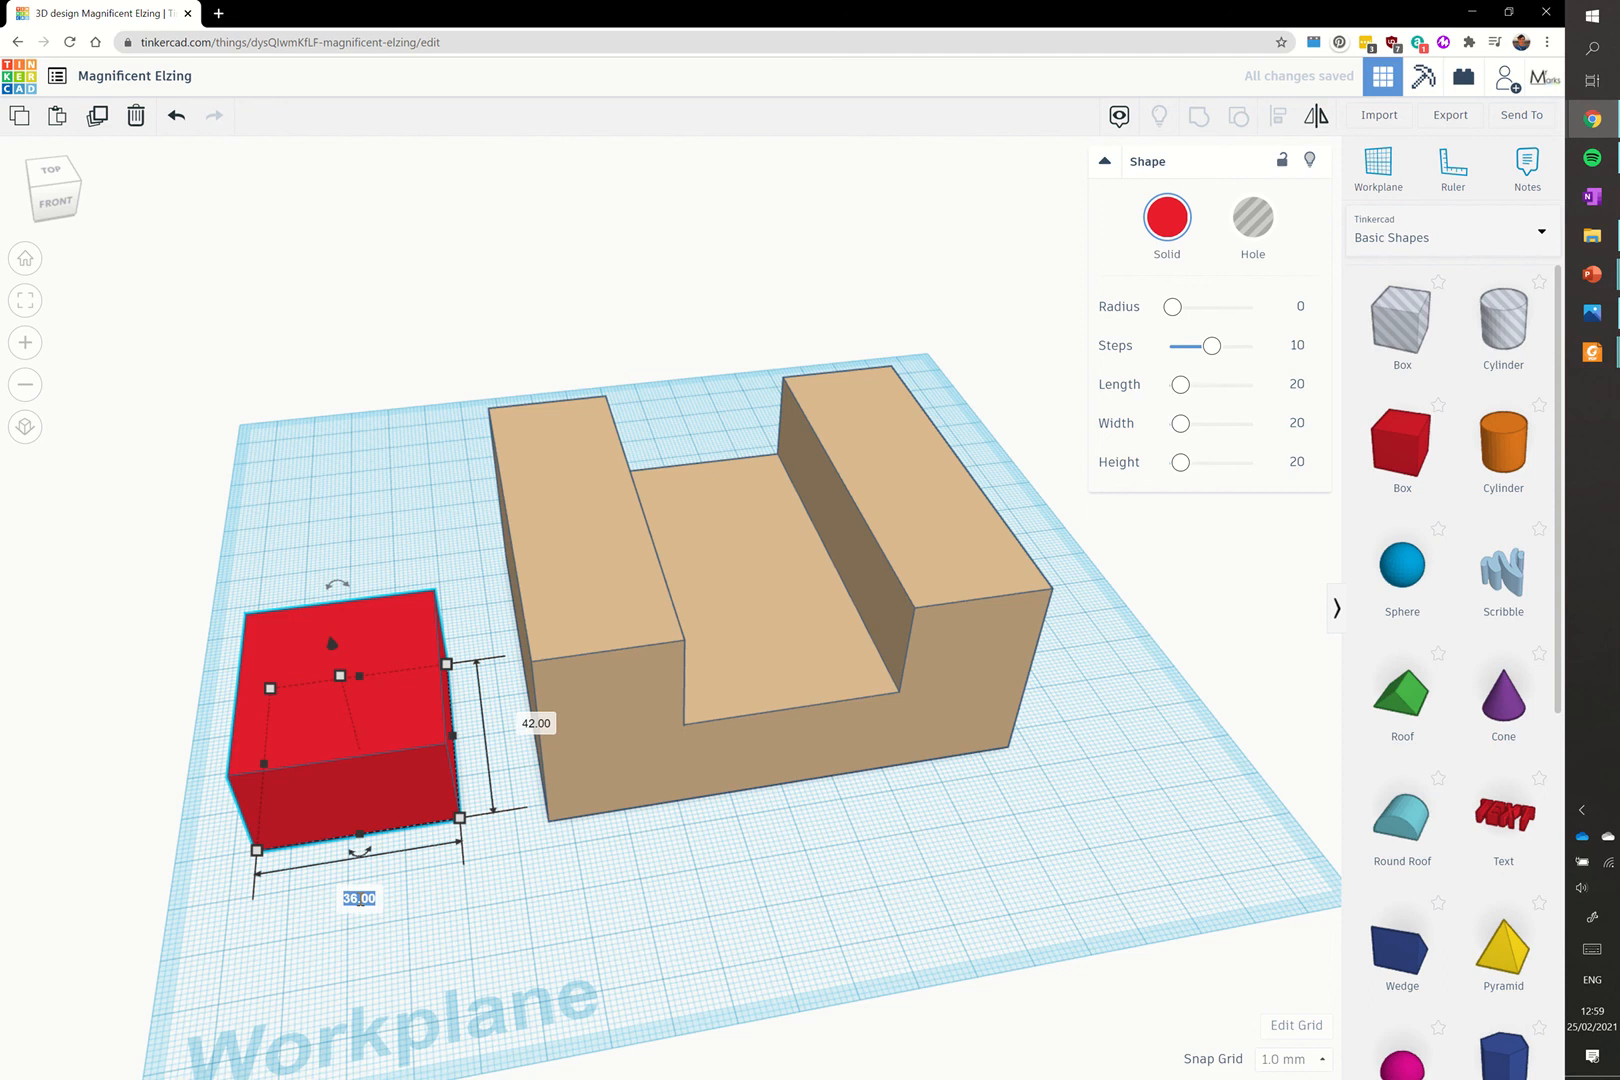
type("90")
key("Return")
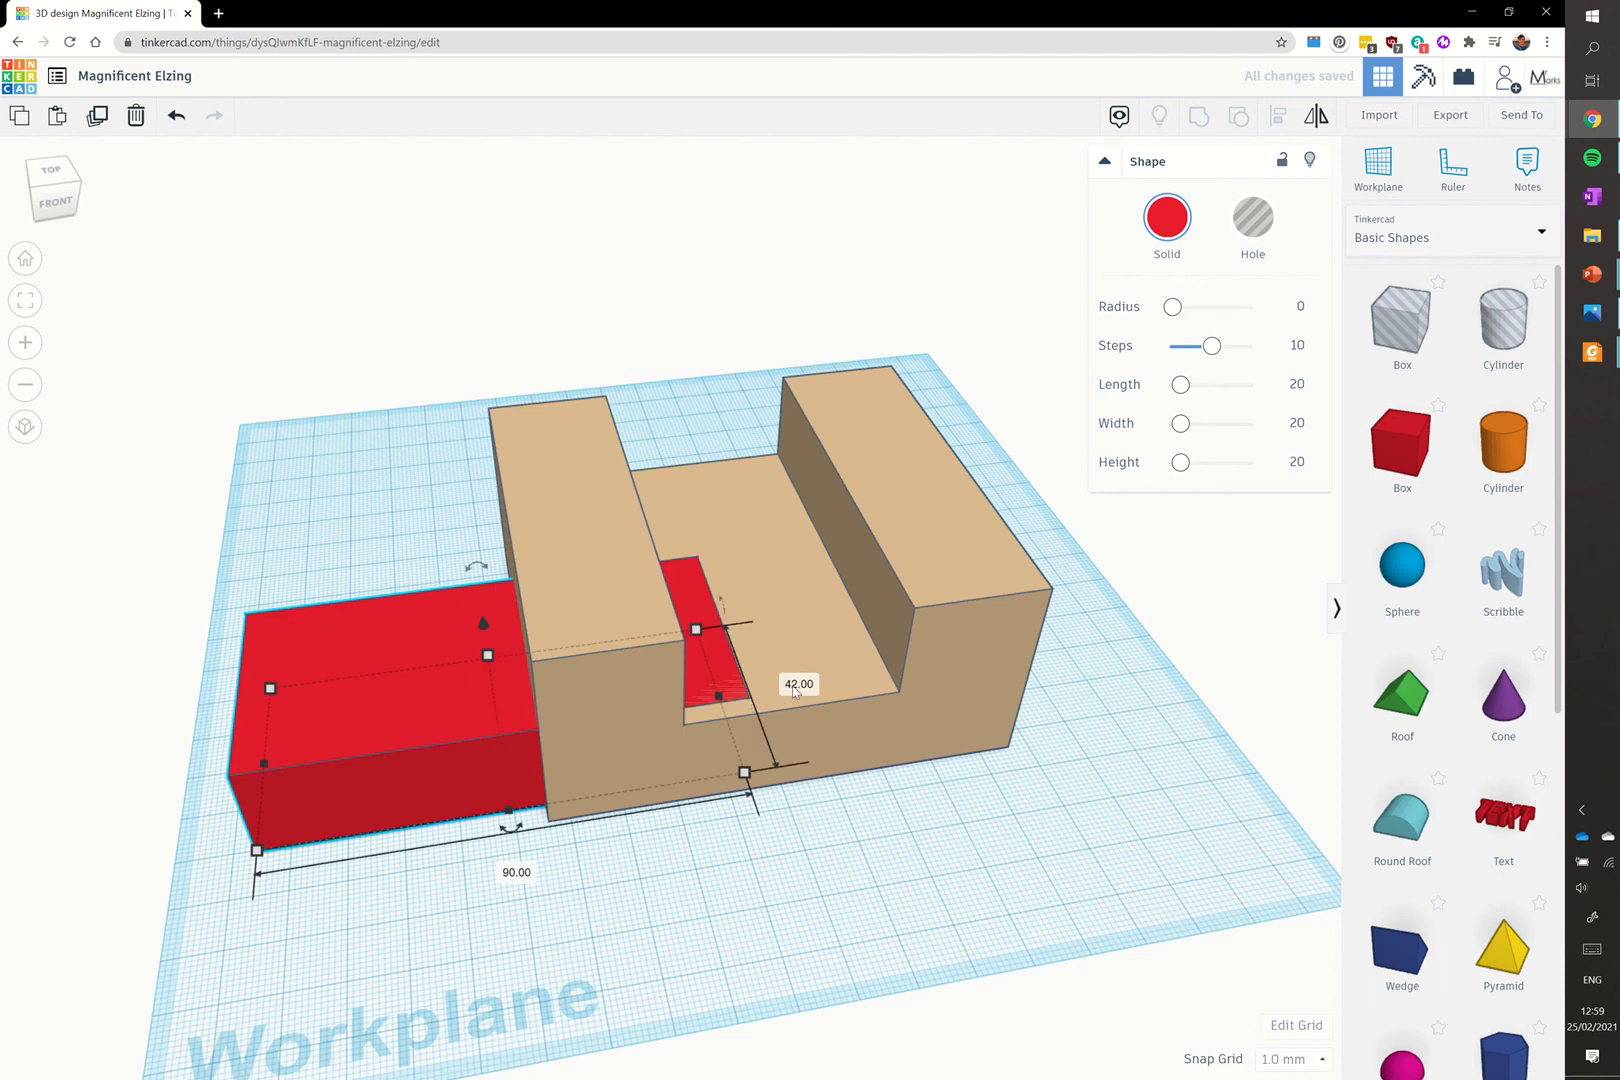
left_click(795, 688)
type("80")
key("Return")
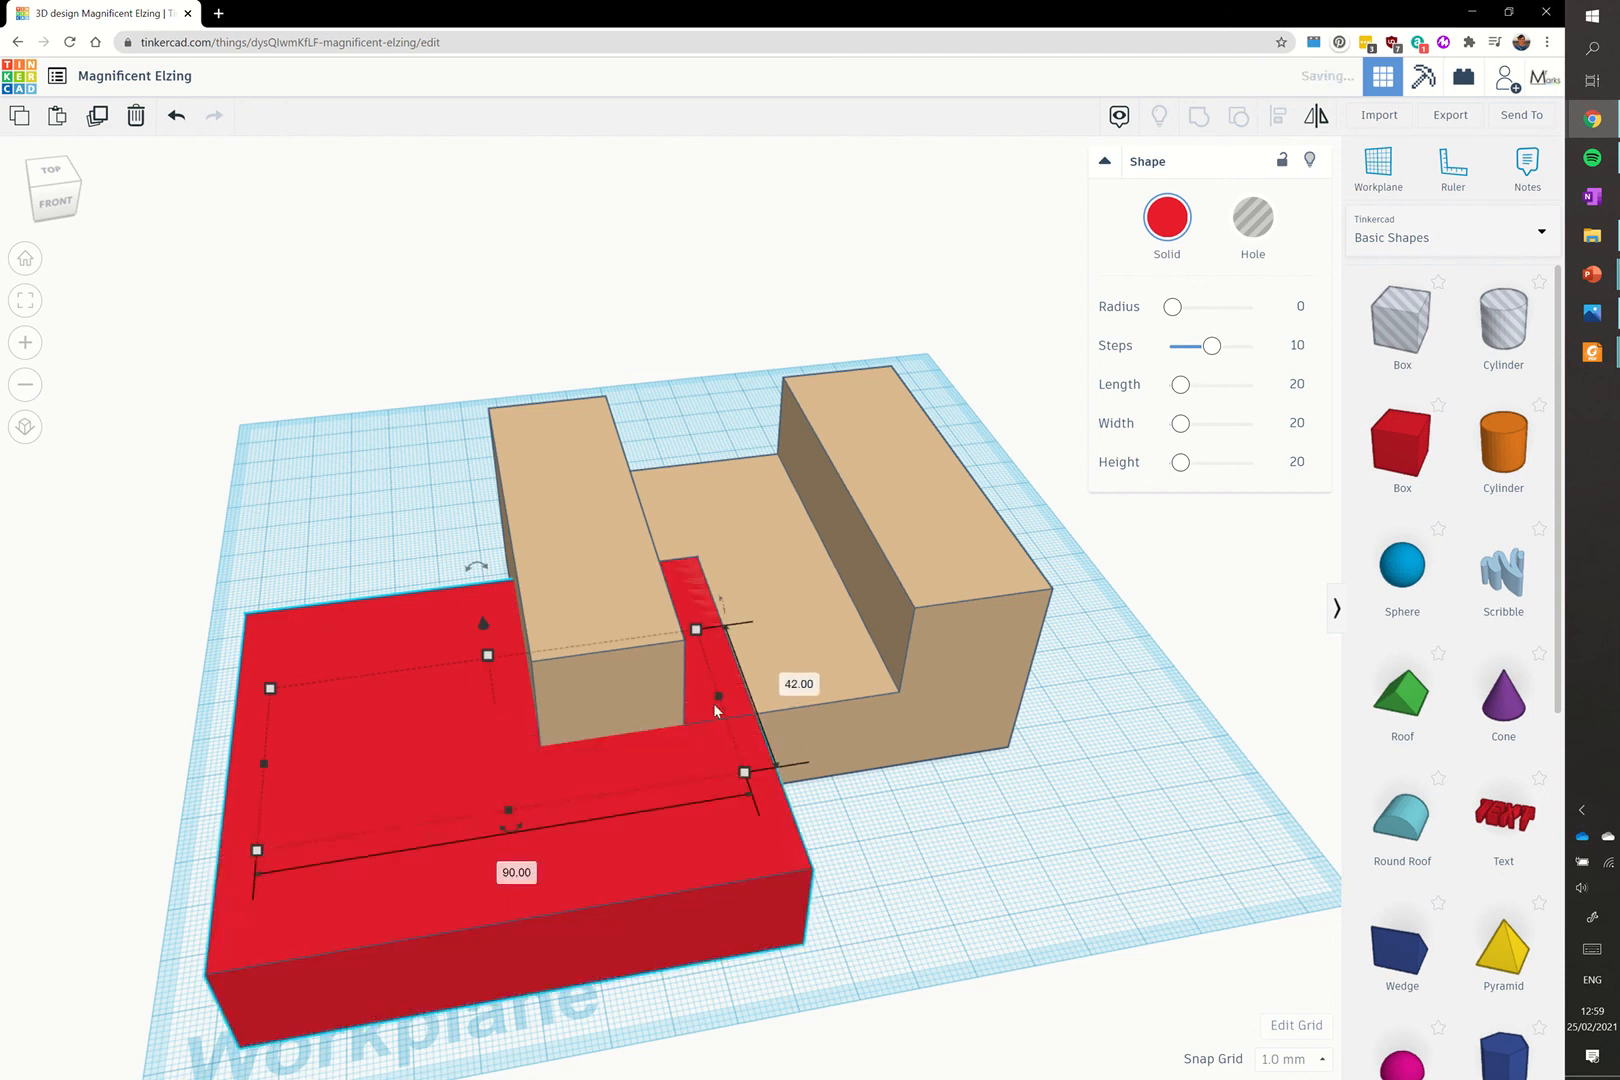
left_click_drag(419, 823, 164, 793)
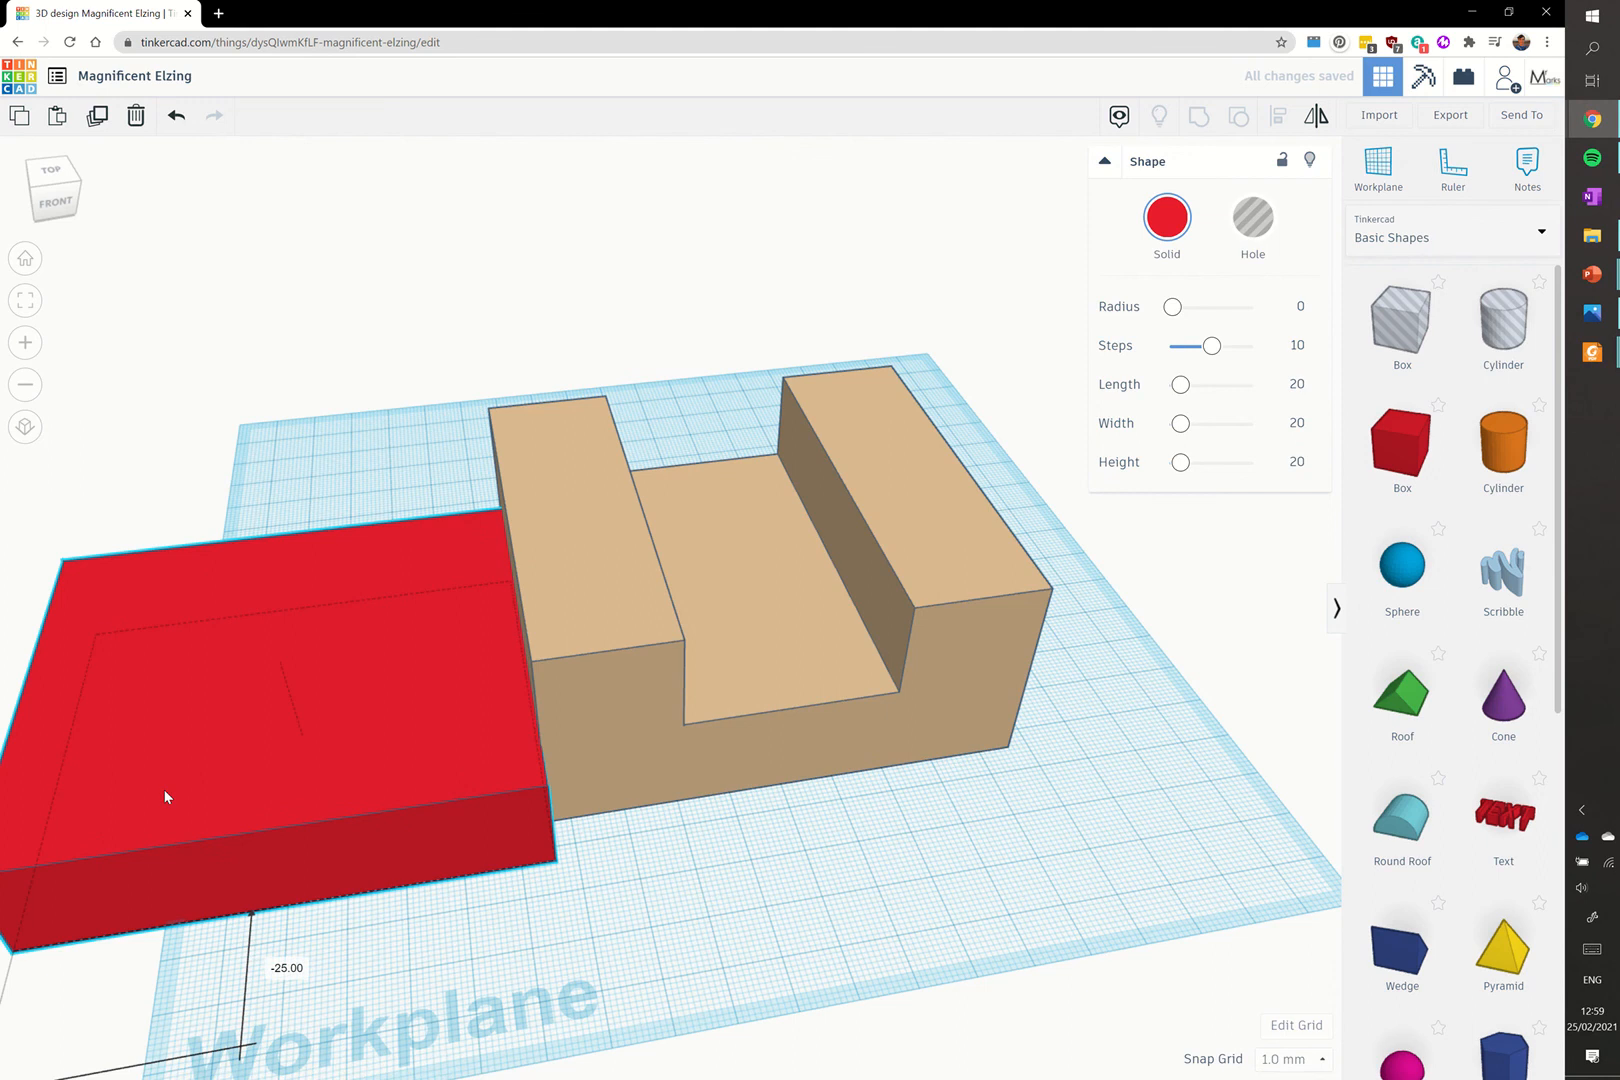
Step: Add a cylinder hole in front of the red box and set its base to 30 mm by 30 mm
right_click_drag(758, 829, 698, 784)
scroll(742, 718, "down", 3)
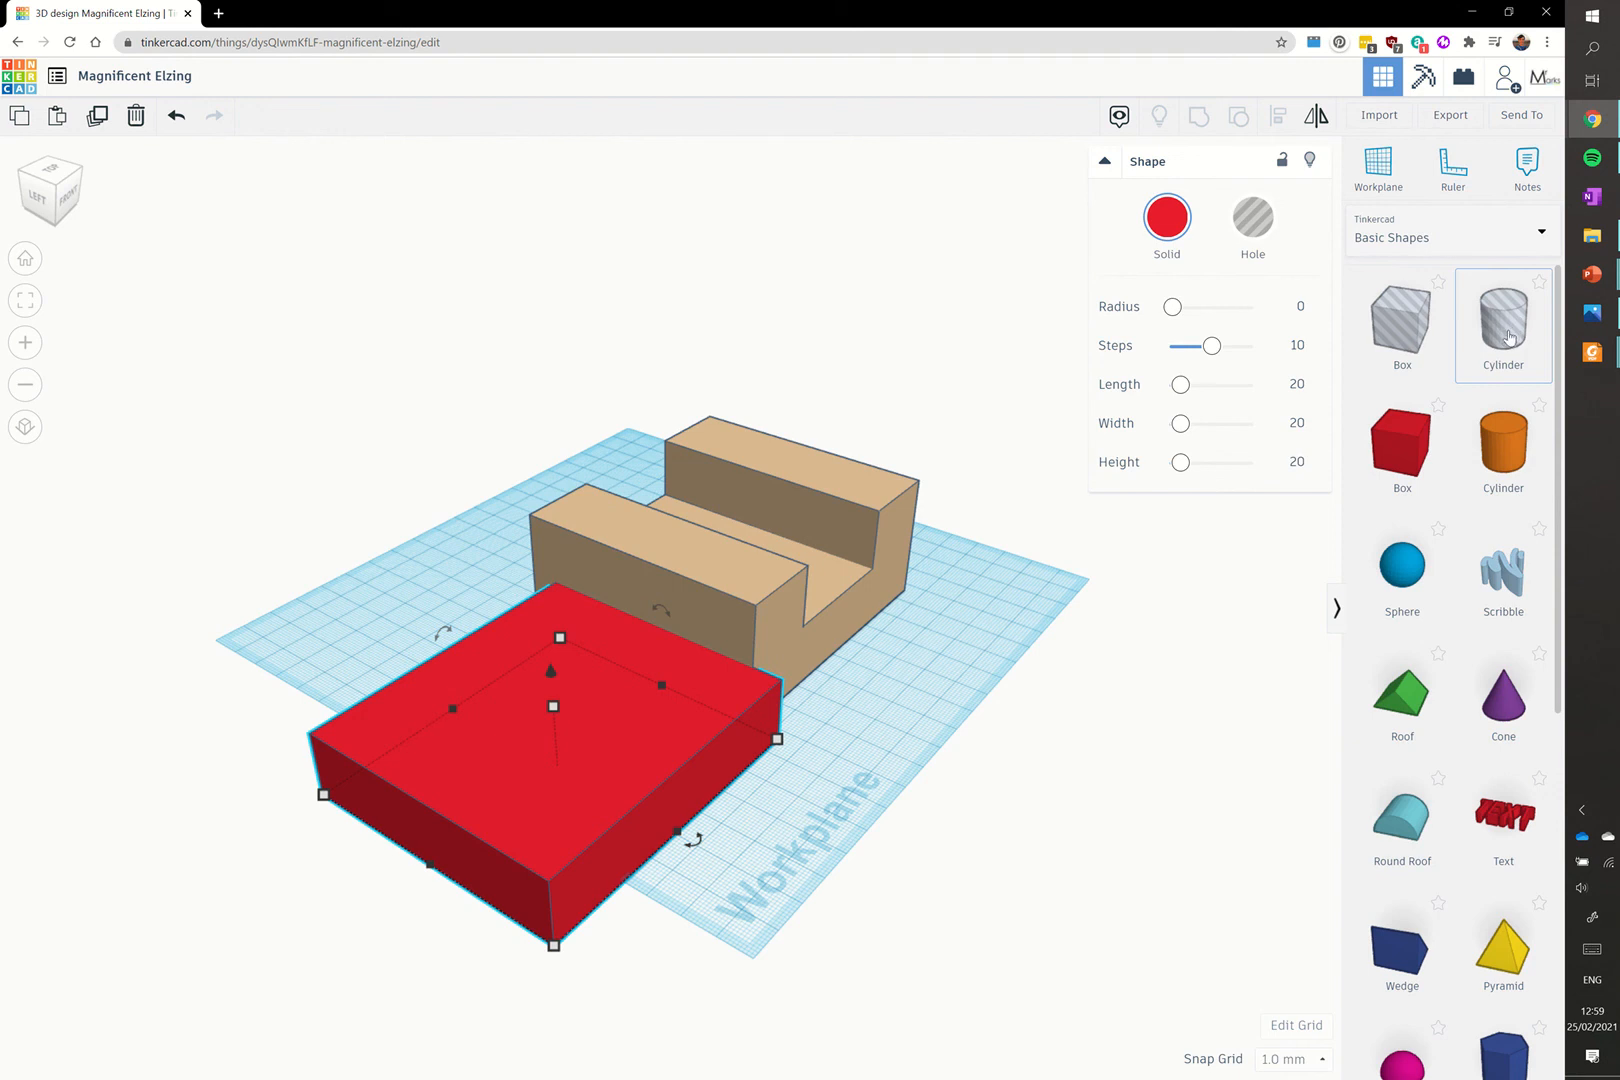
left_click(1147, 643)
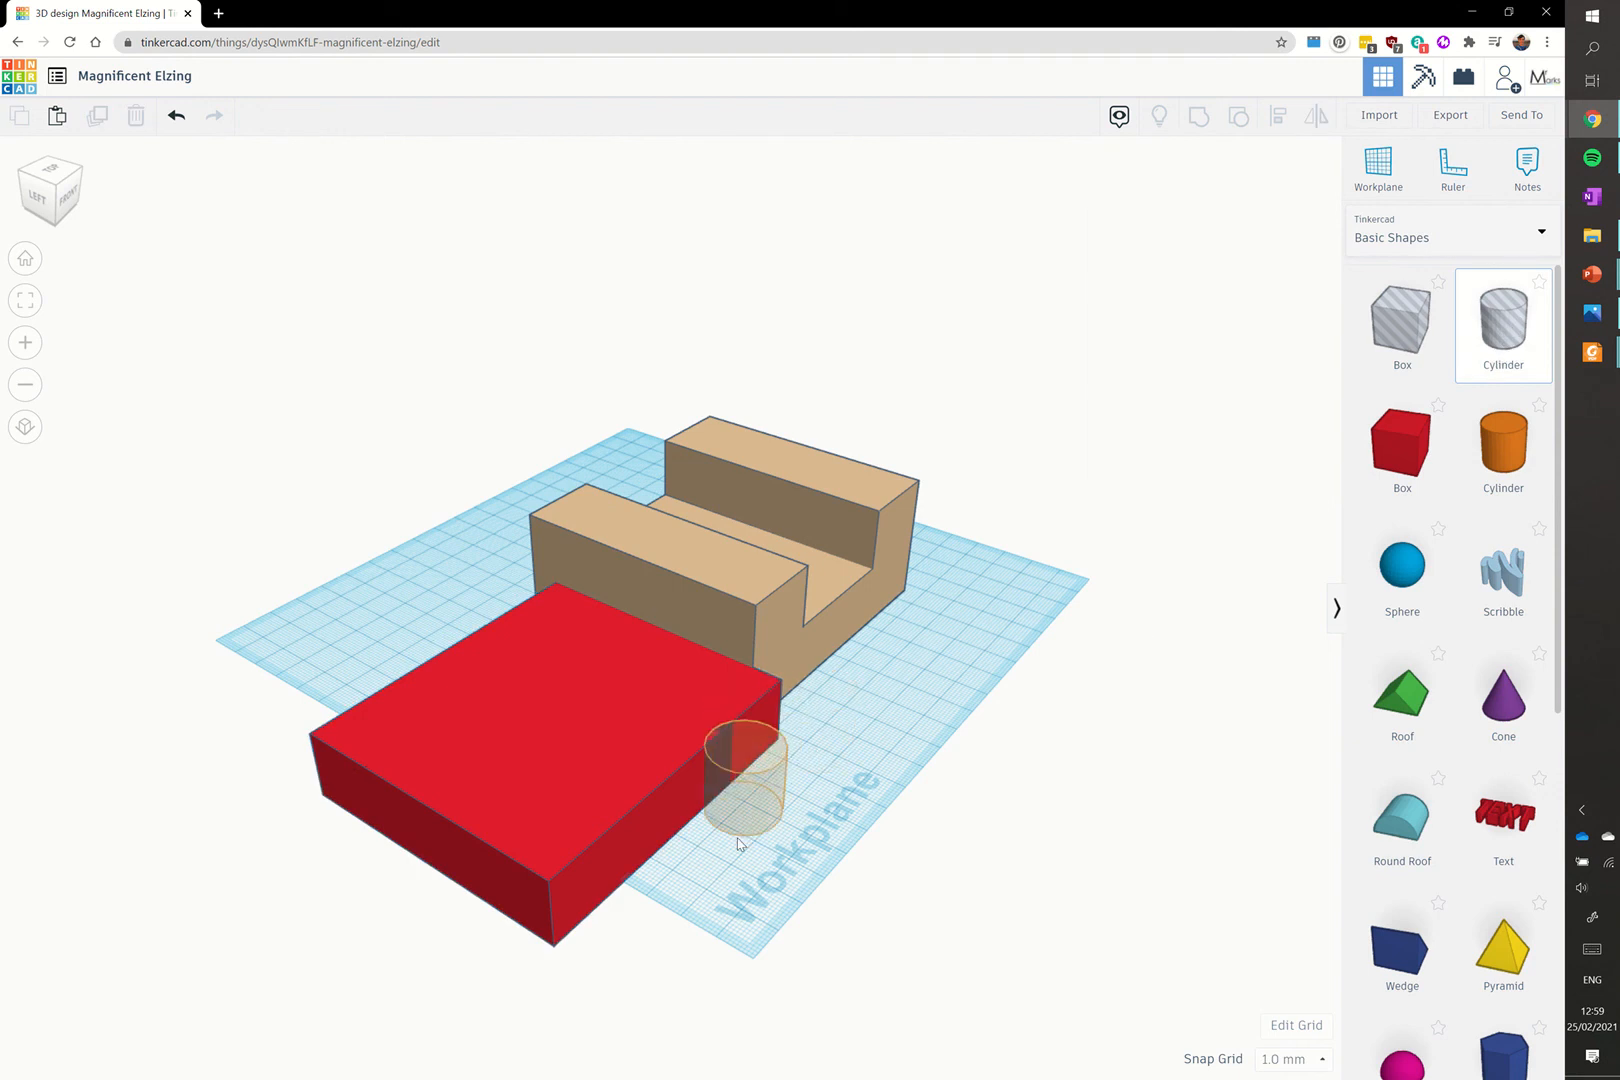
left_click(737, 825)
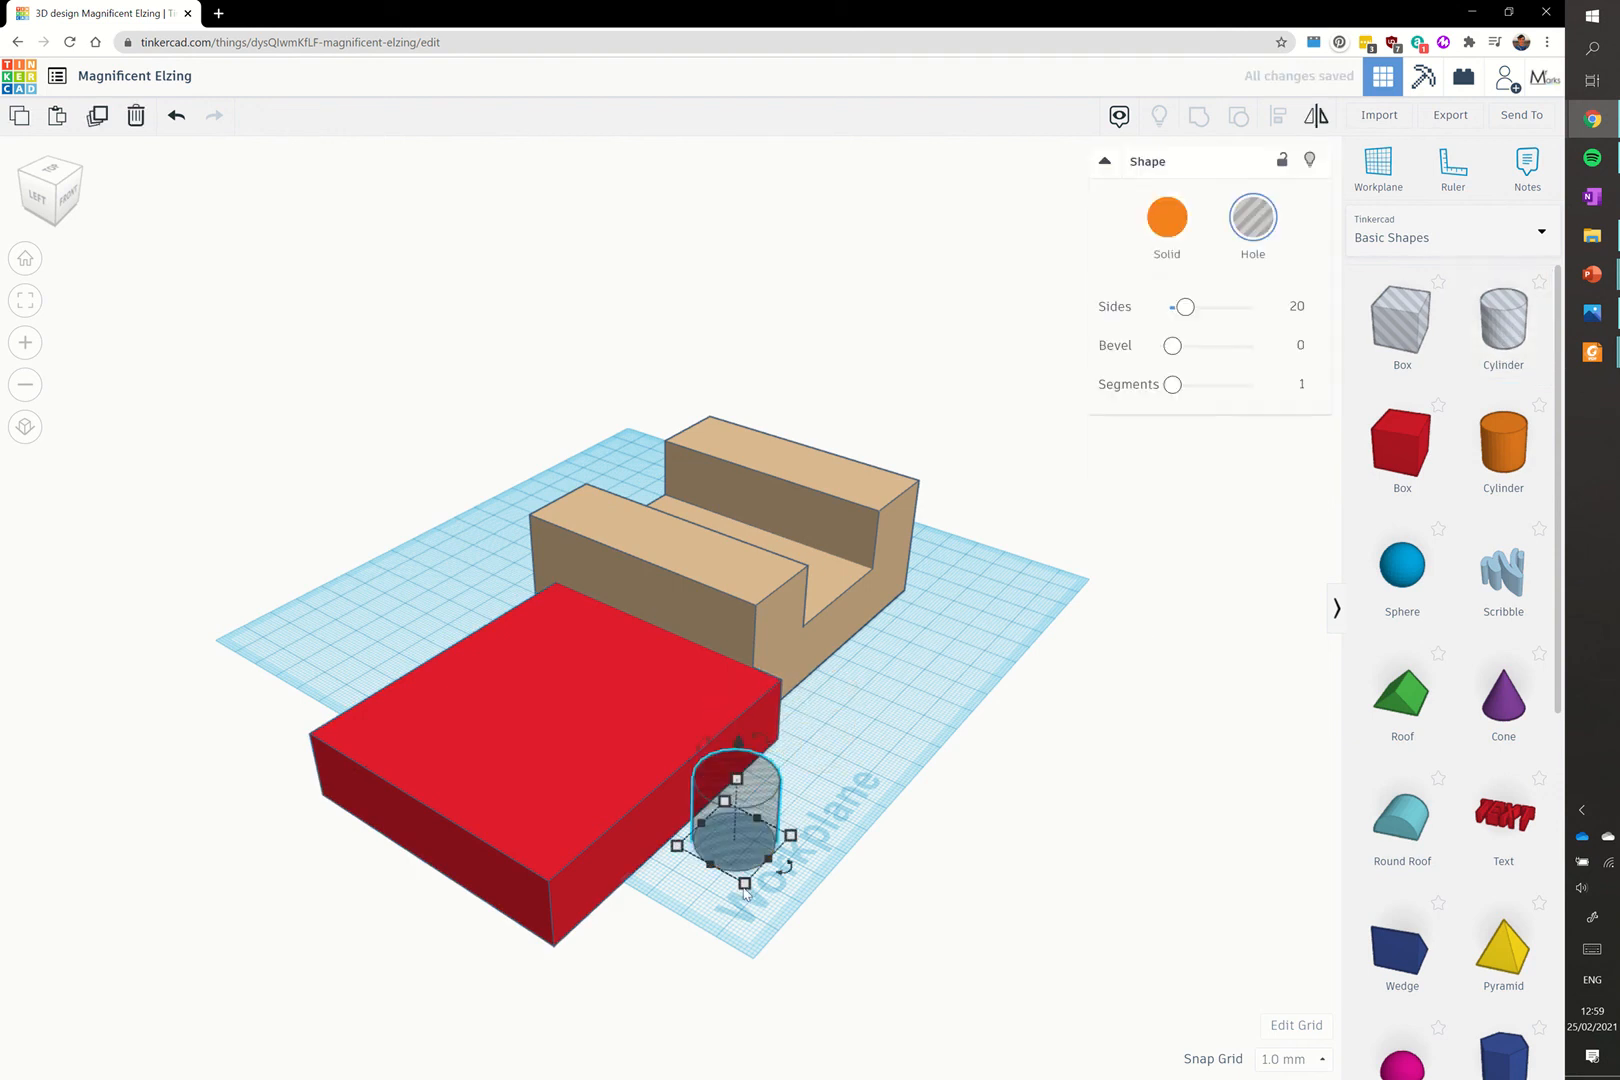
left_click_drag(745, 886, 745, 897)
left_click(837, 901)
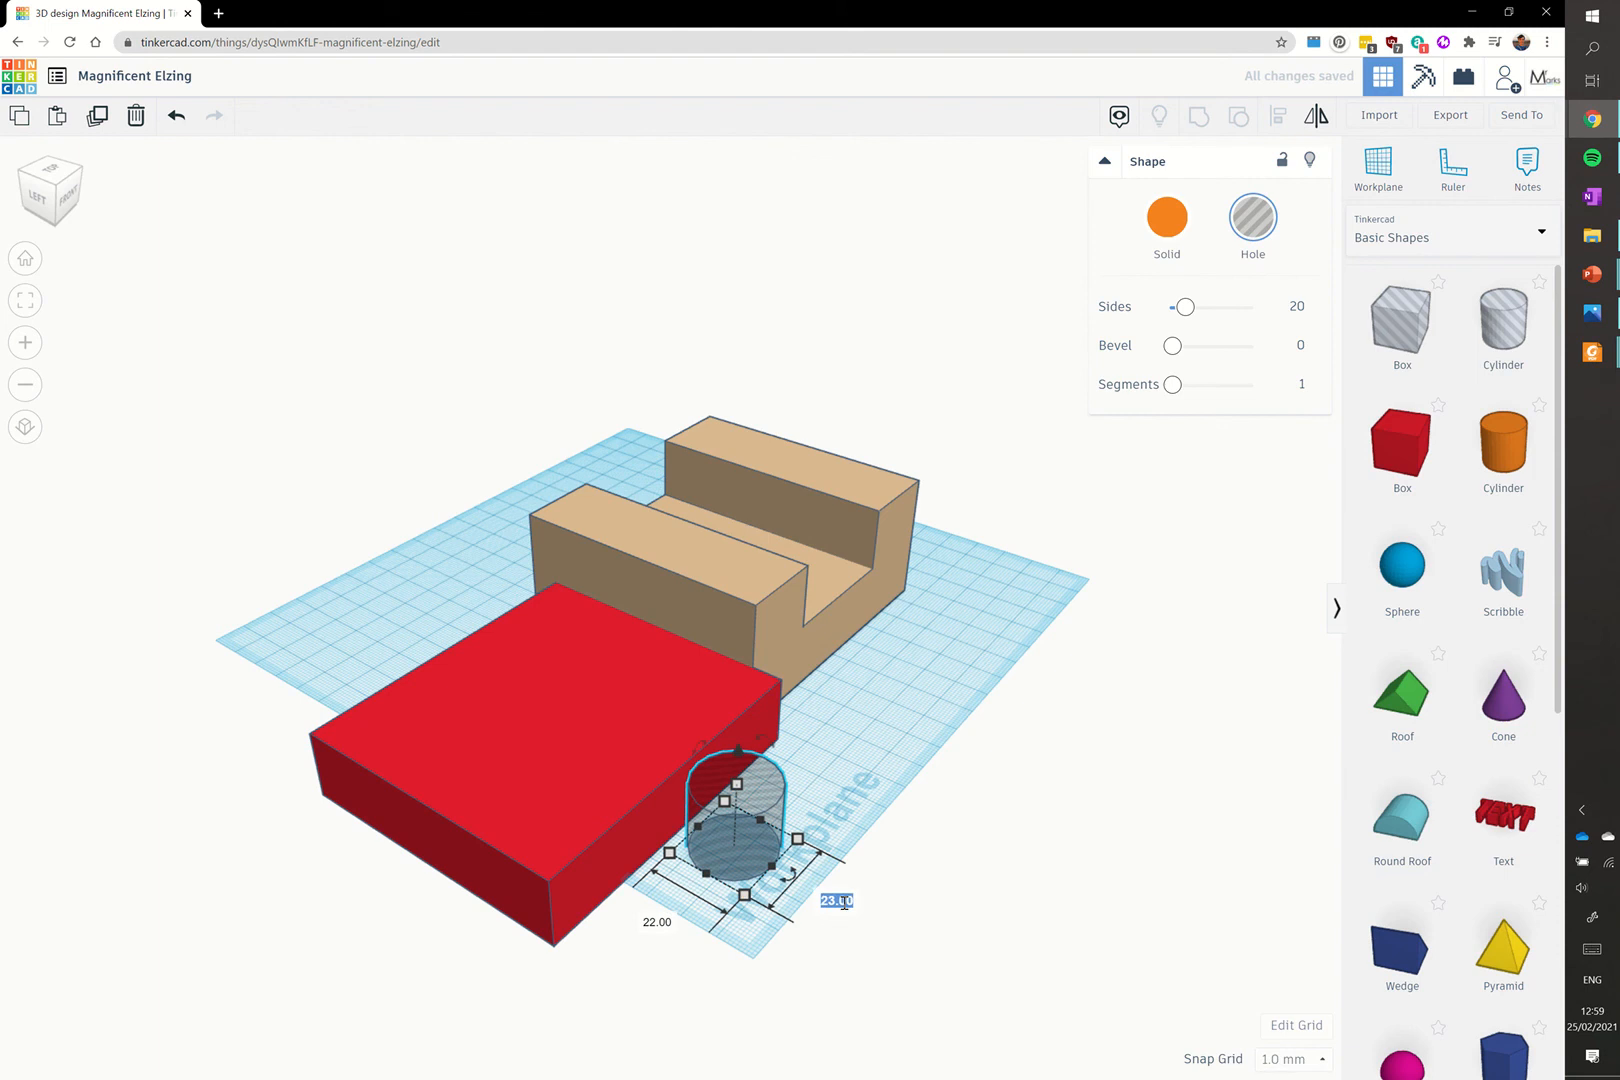
type("30")
key("Return")
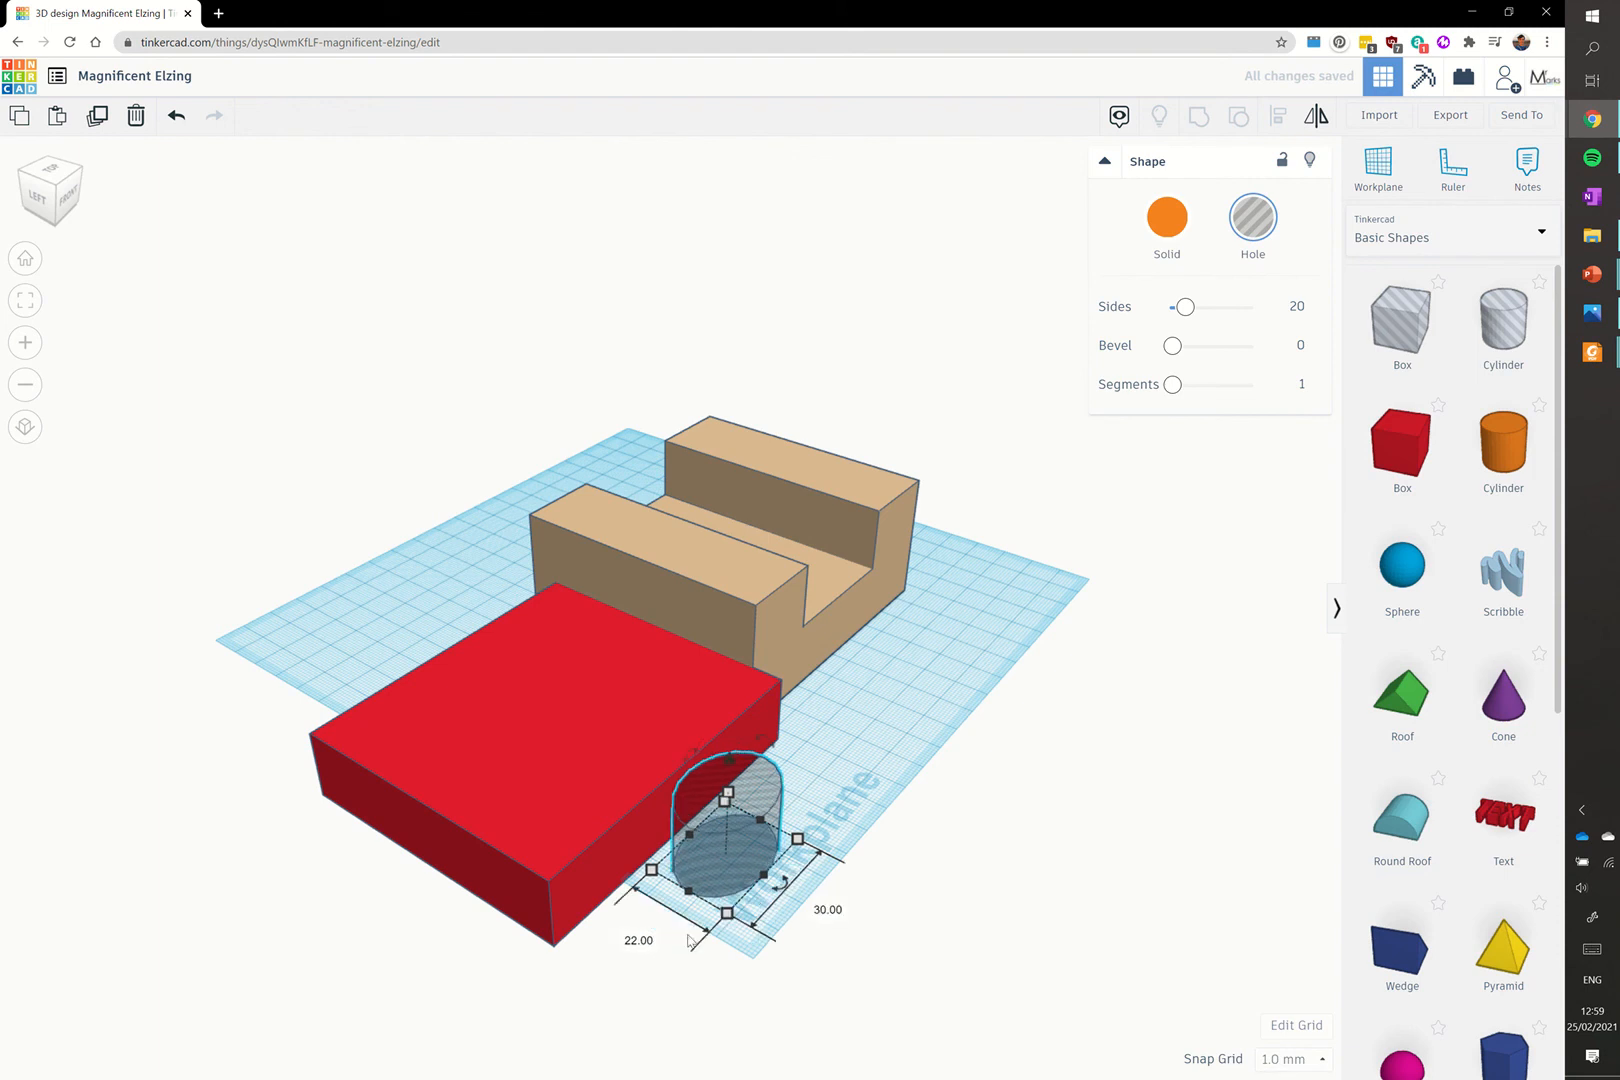
left_click(646, 944)
type("30")
key("Return")
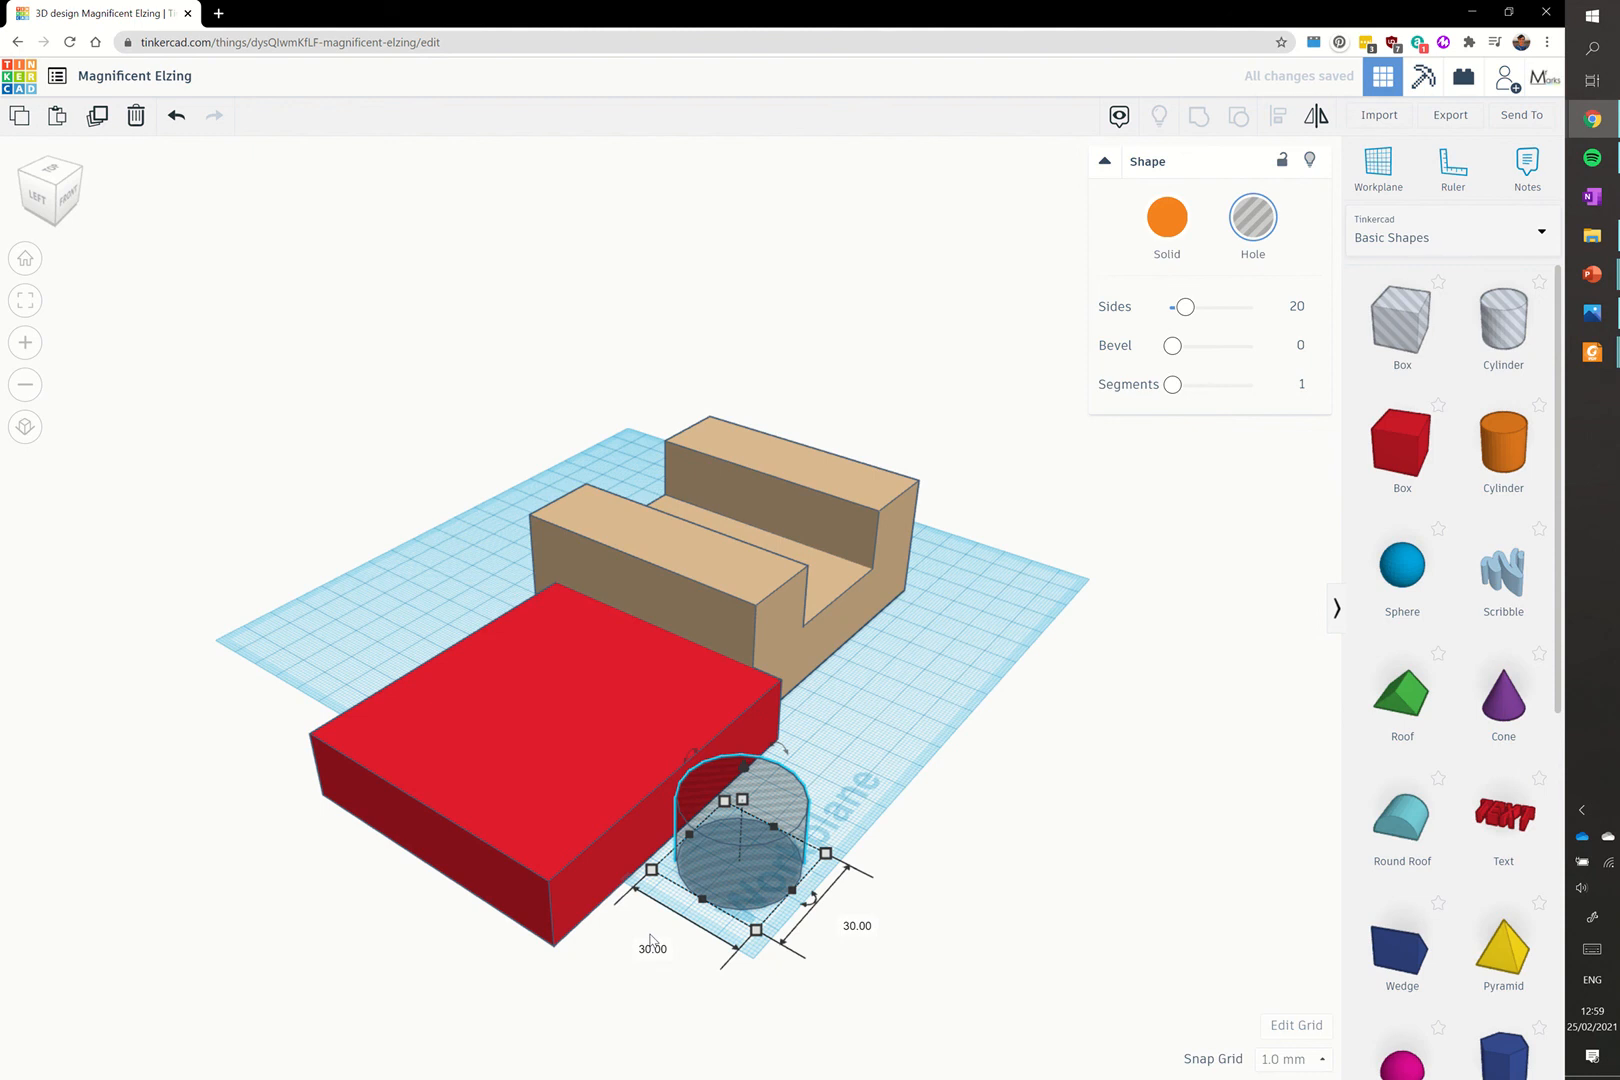
Step: Centre the cylinder hole on the red box in both horizontal directions, keeping the red box as the fixed reference
left_click(572, 786, "shift")
left_click(1278, 117)
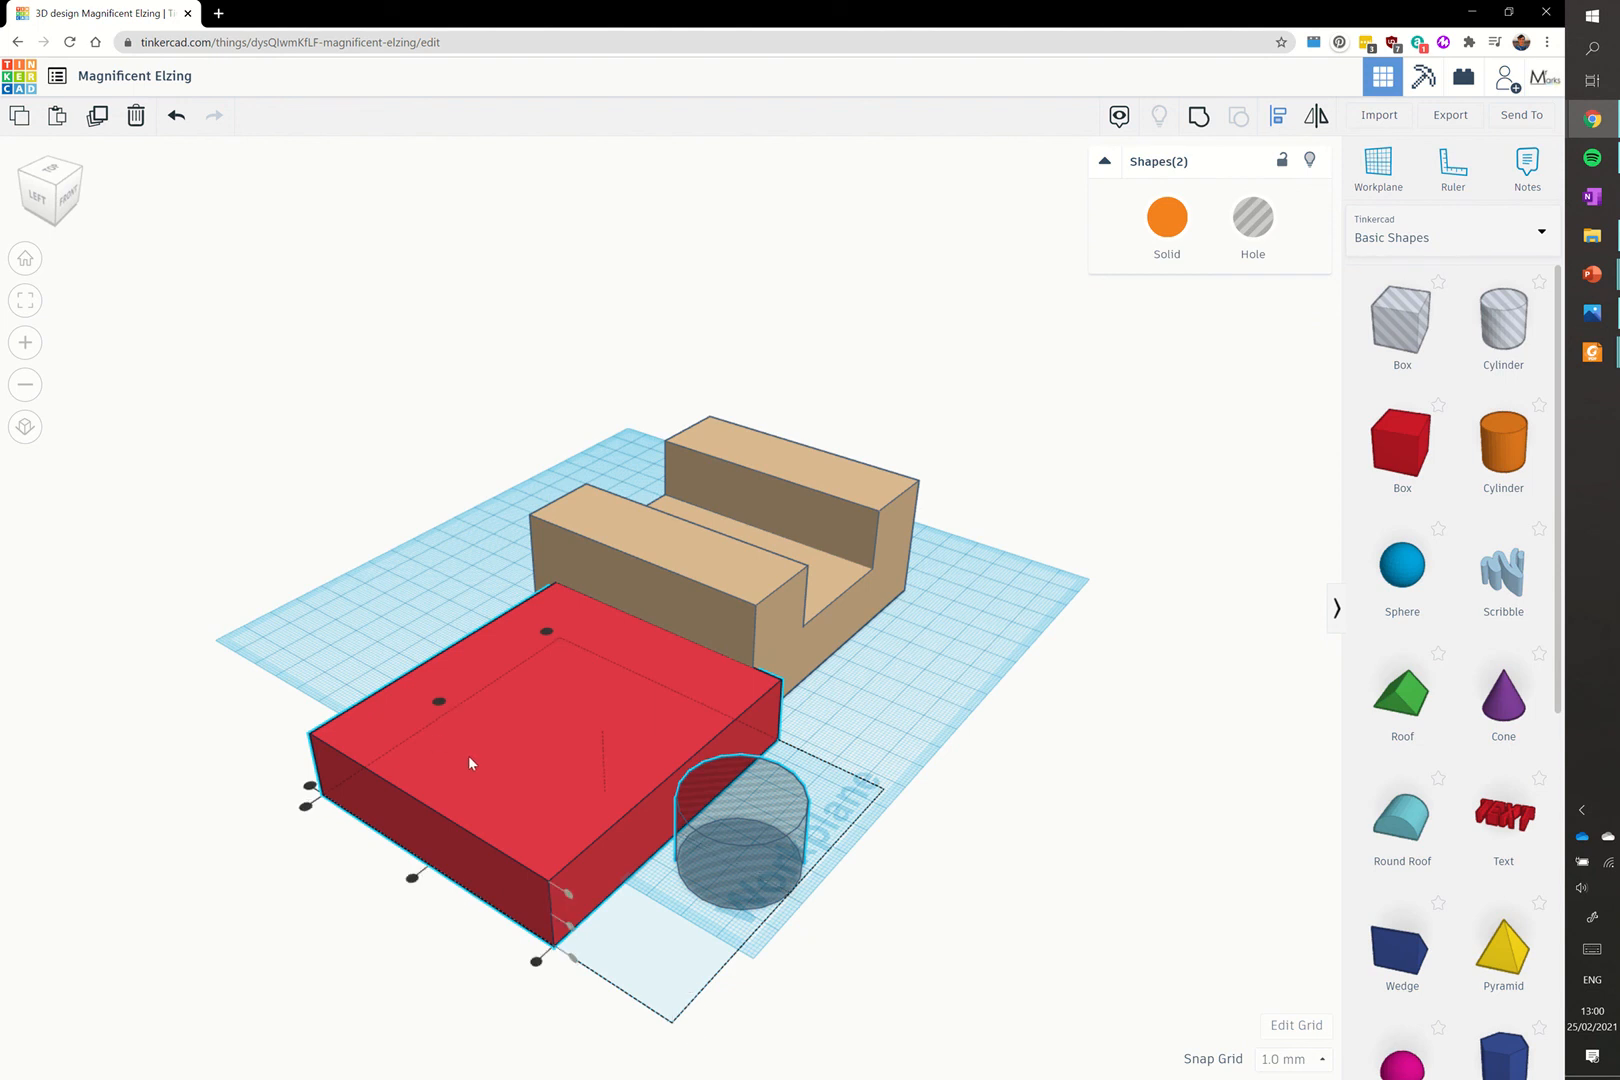
left_click(413, 879)
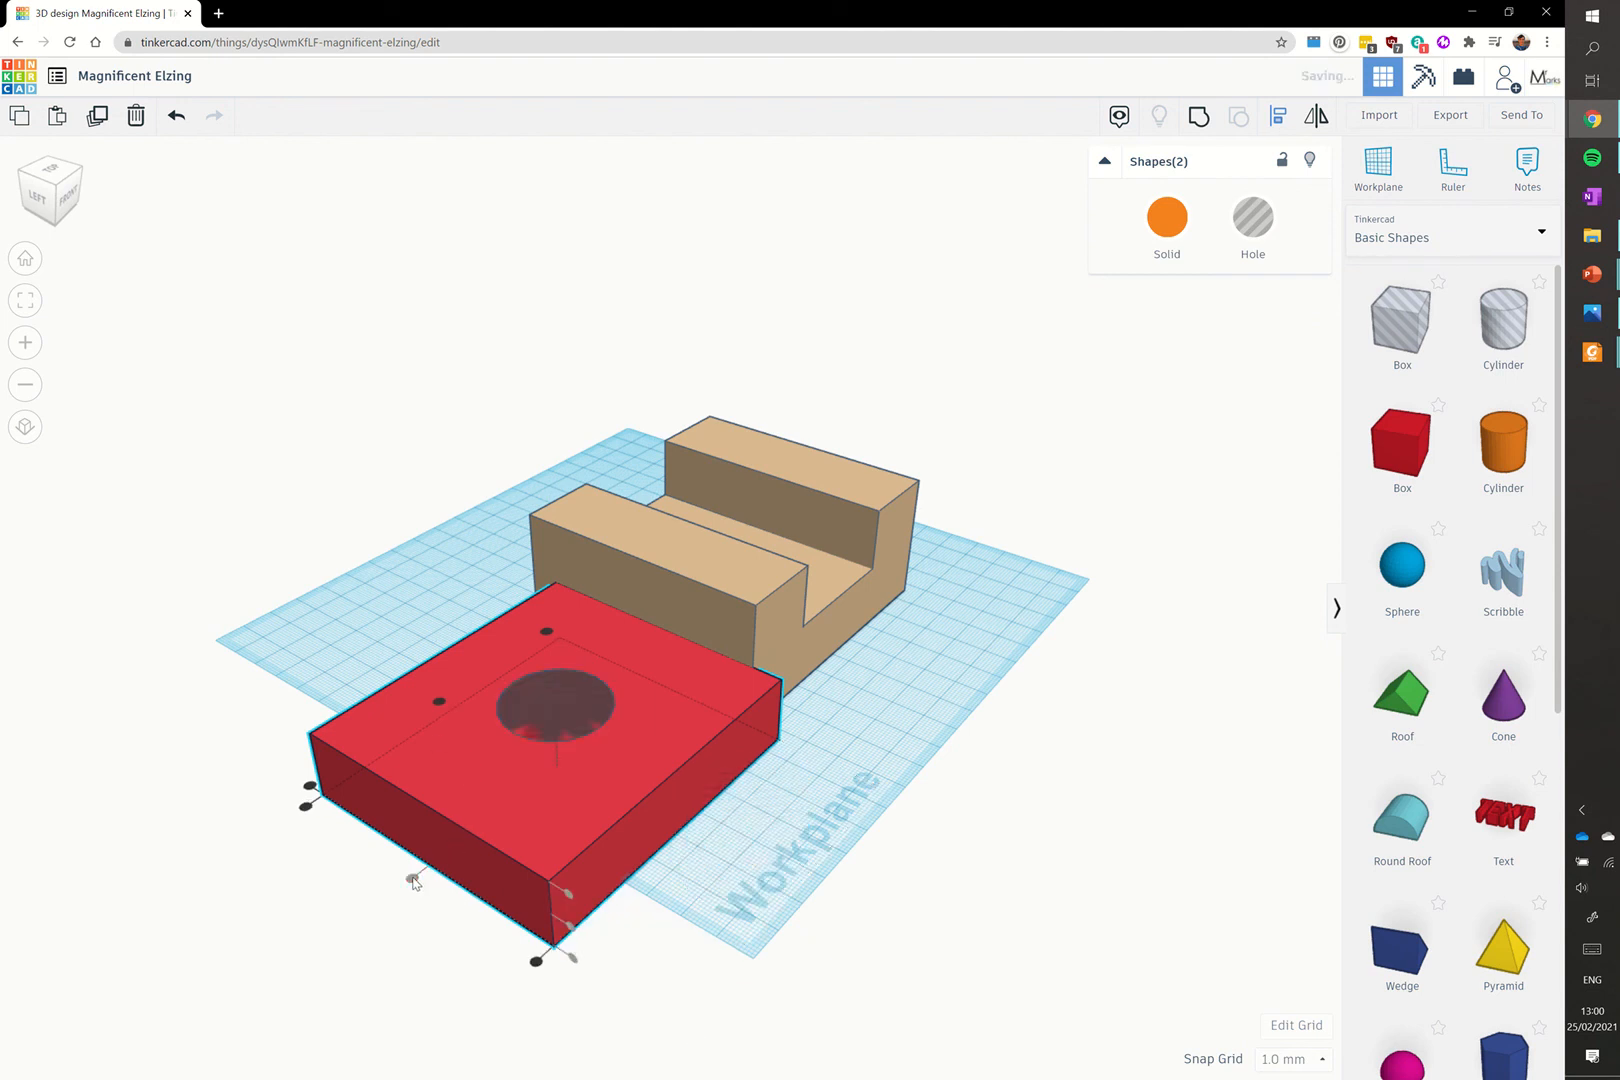
left_click(437, 701)
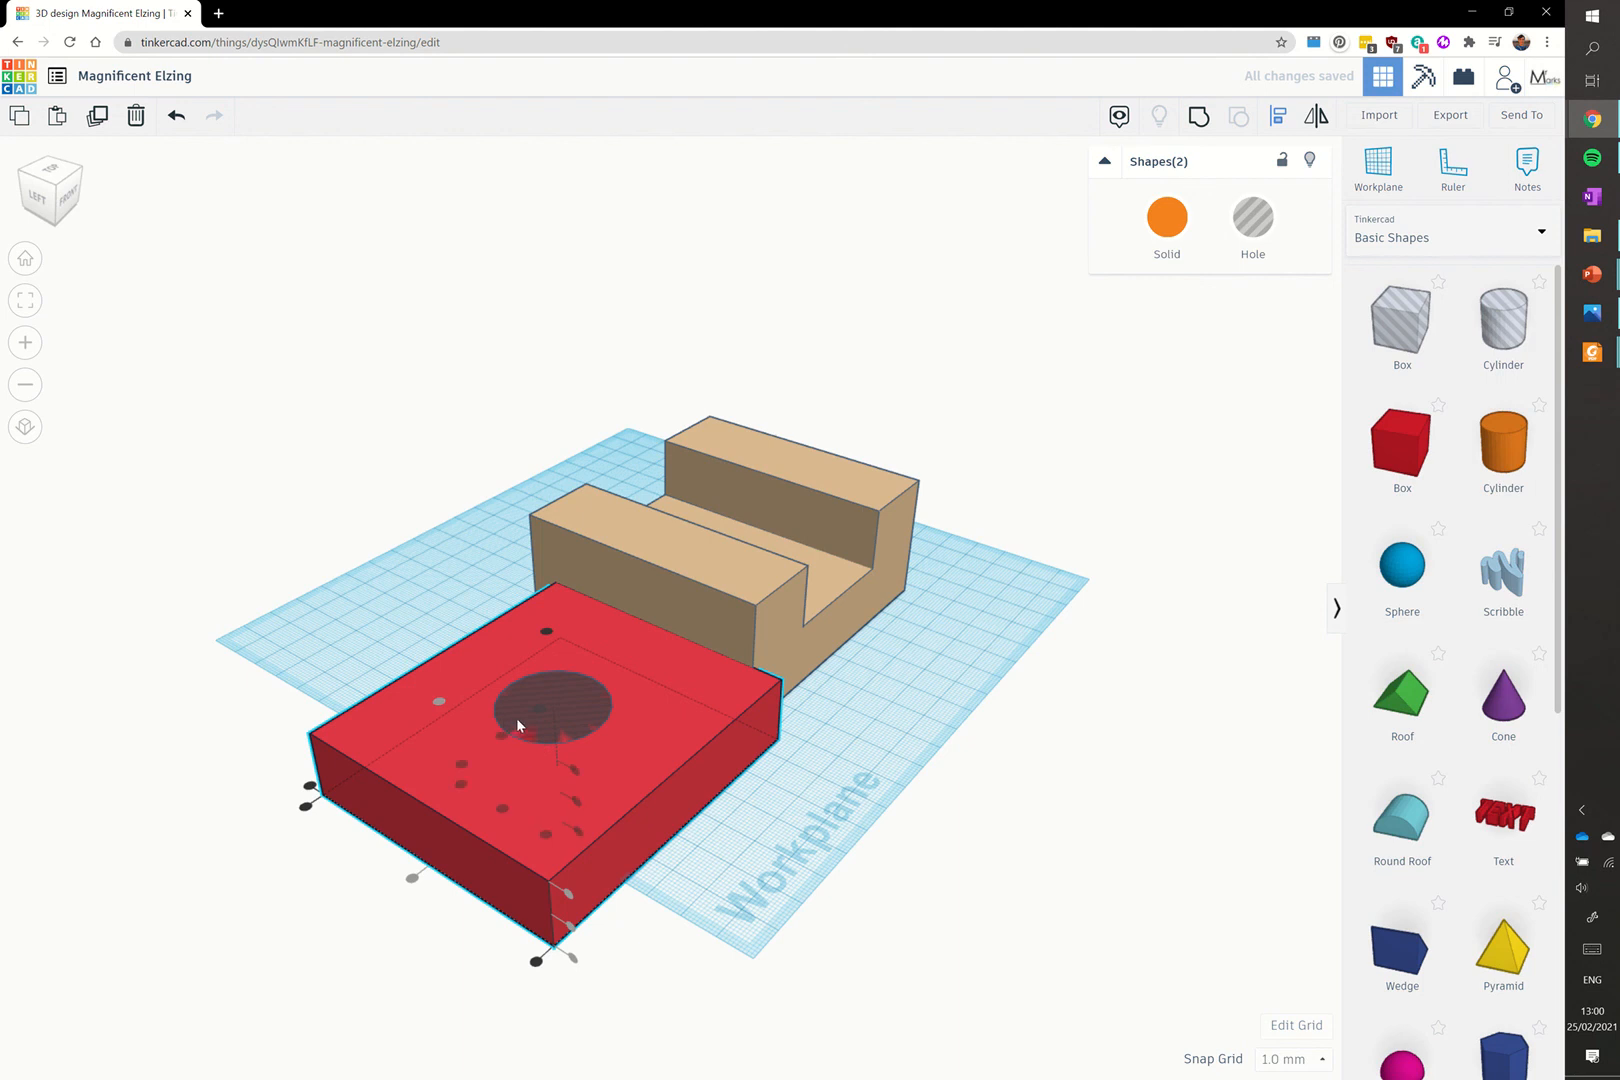
Step: Group the cylinder hole with the red box to cut a round hole through its middle
left_click(1196, 119)
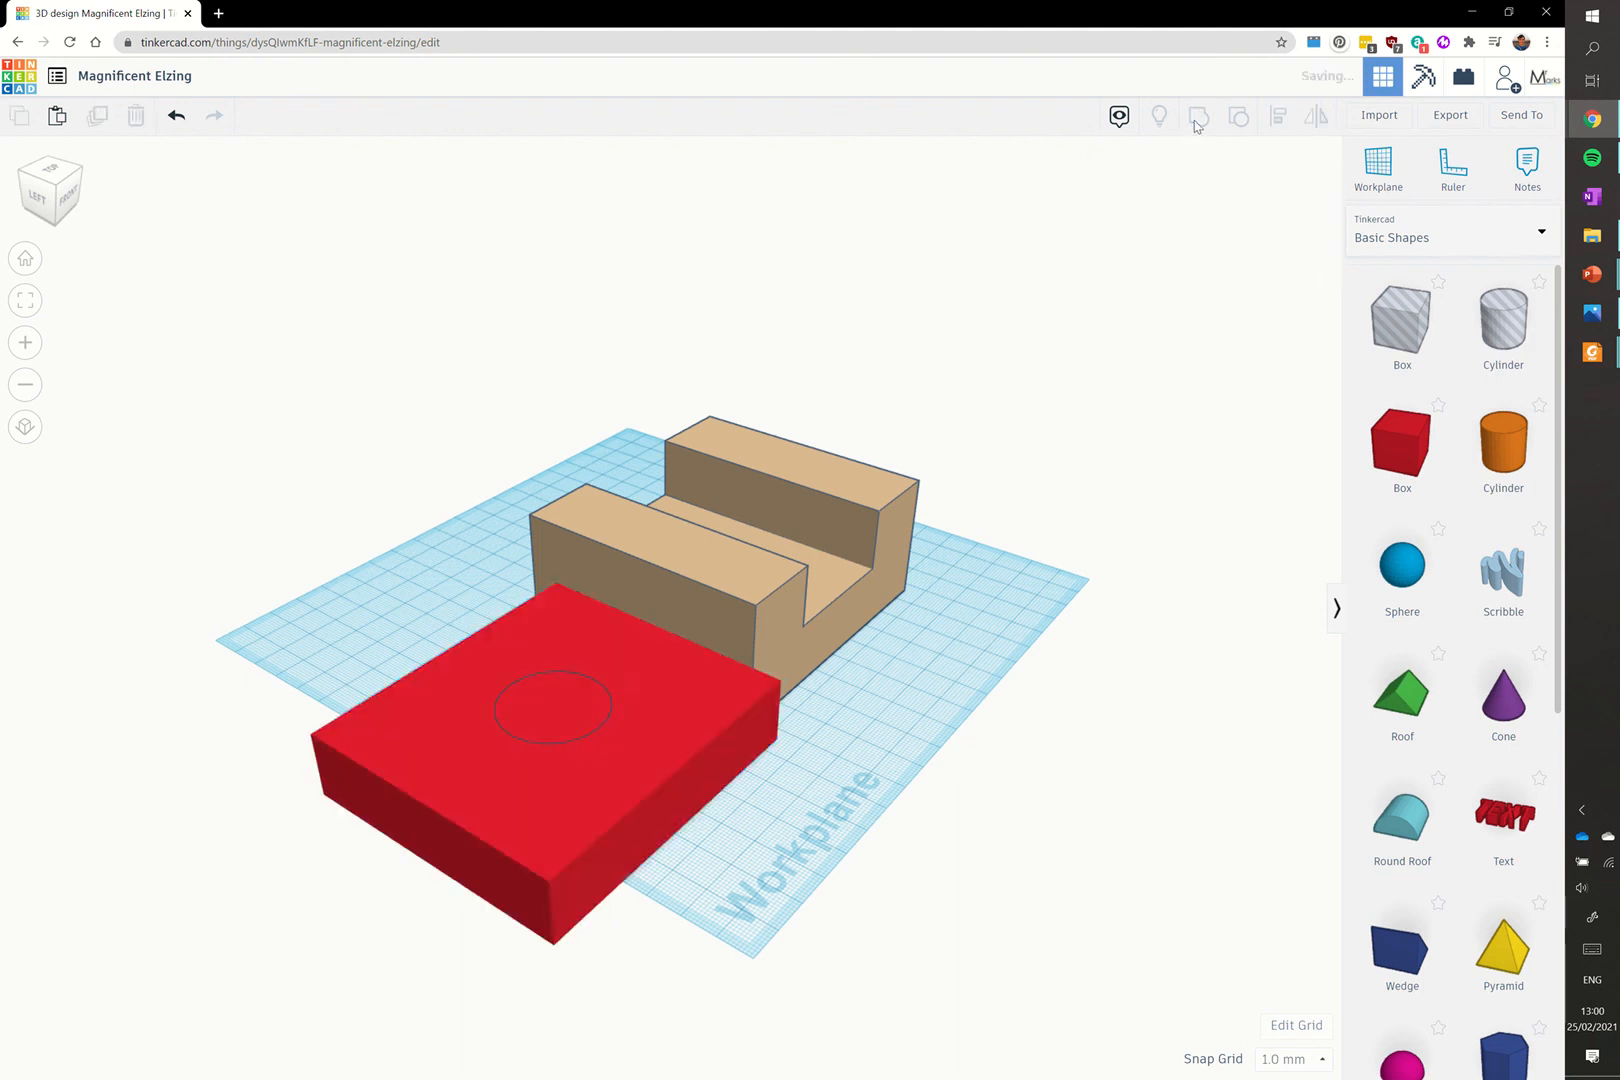
left_click(955, 673)
right_click_drag(656, 770, 625, 751)
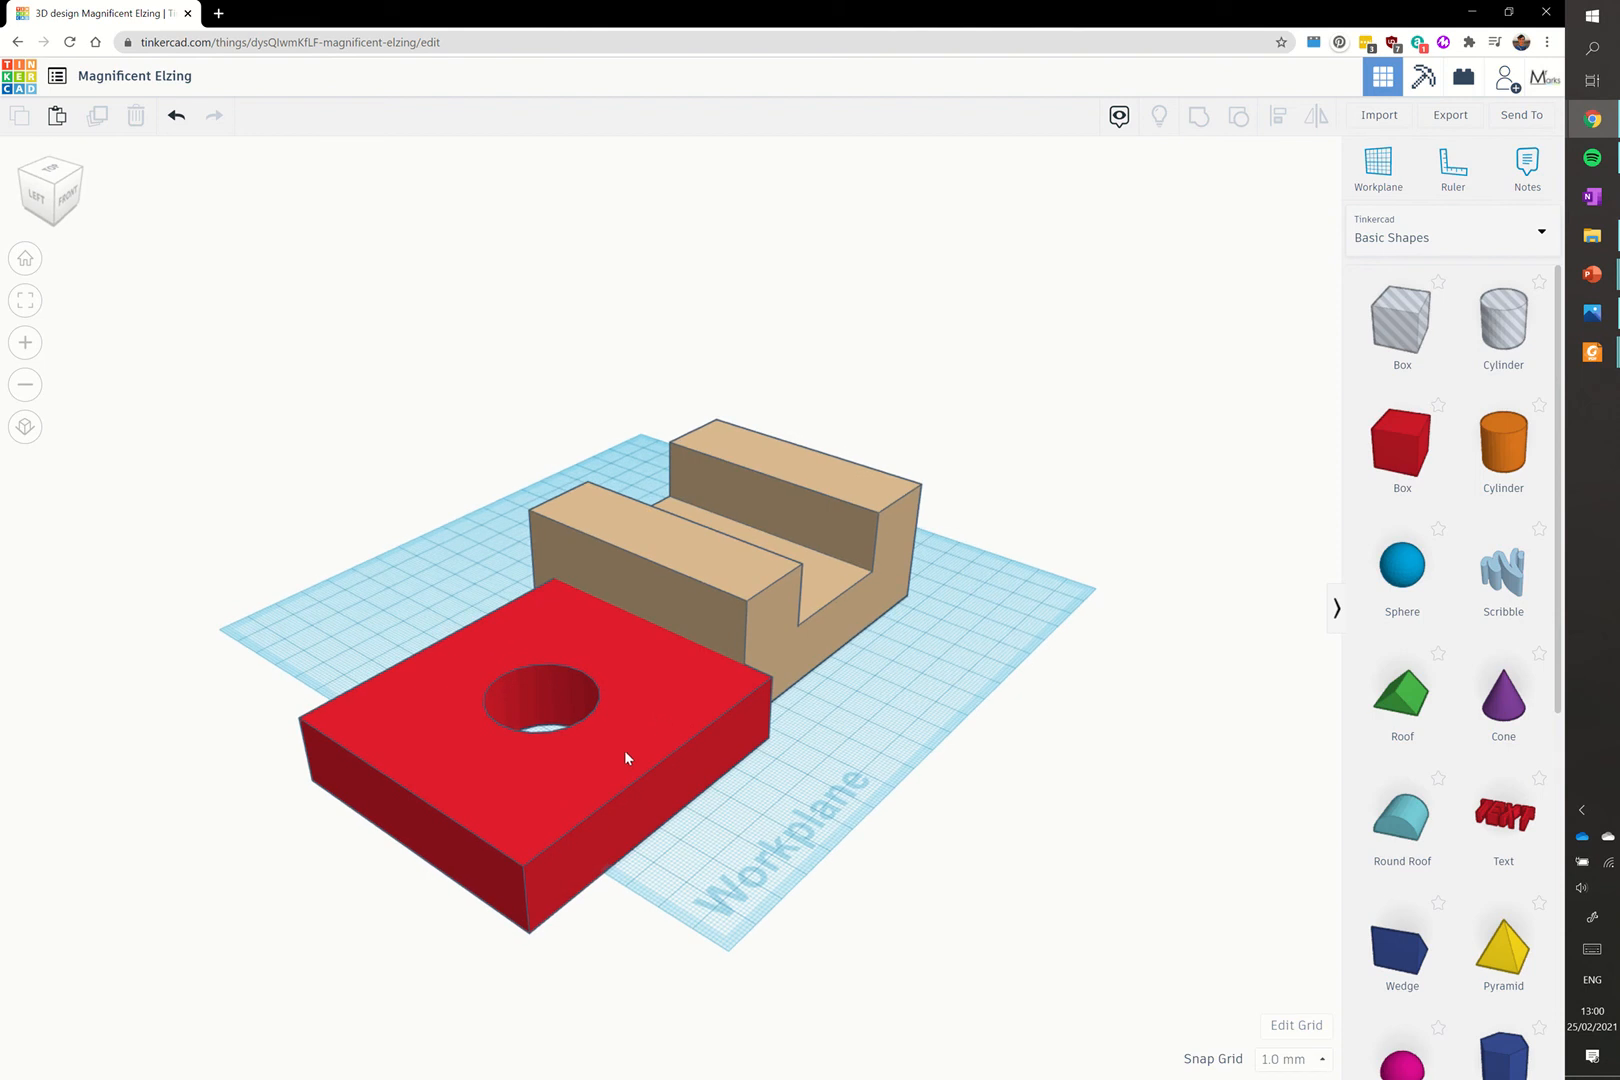
Step: Raise the red block with the round hole to 40 mm above the workplane and move it roughly over the tan base
left_click(624, 751)
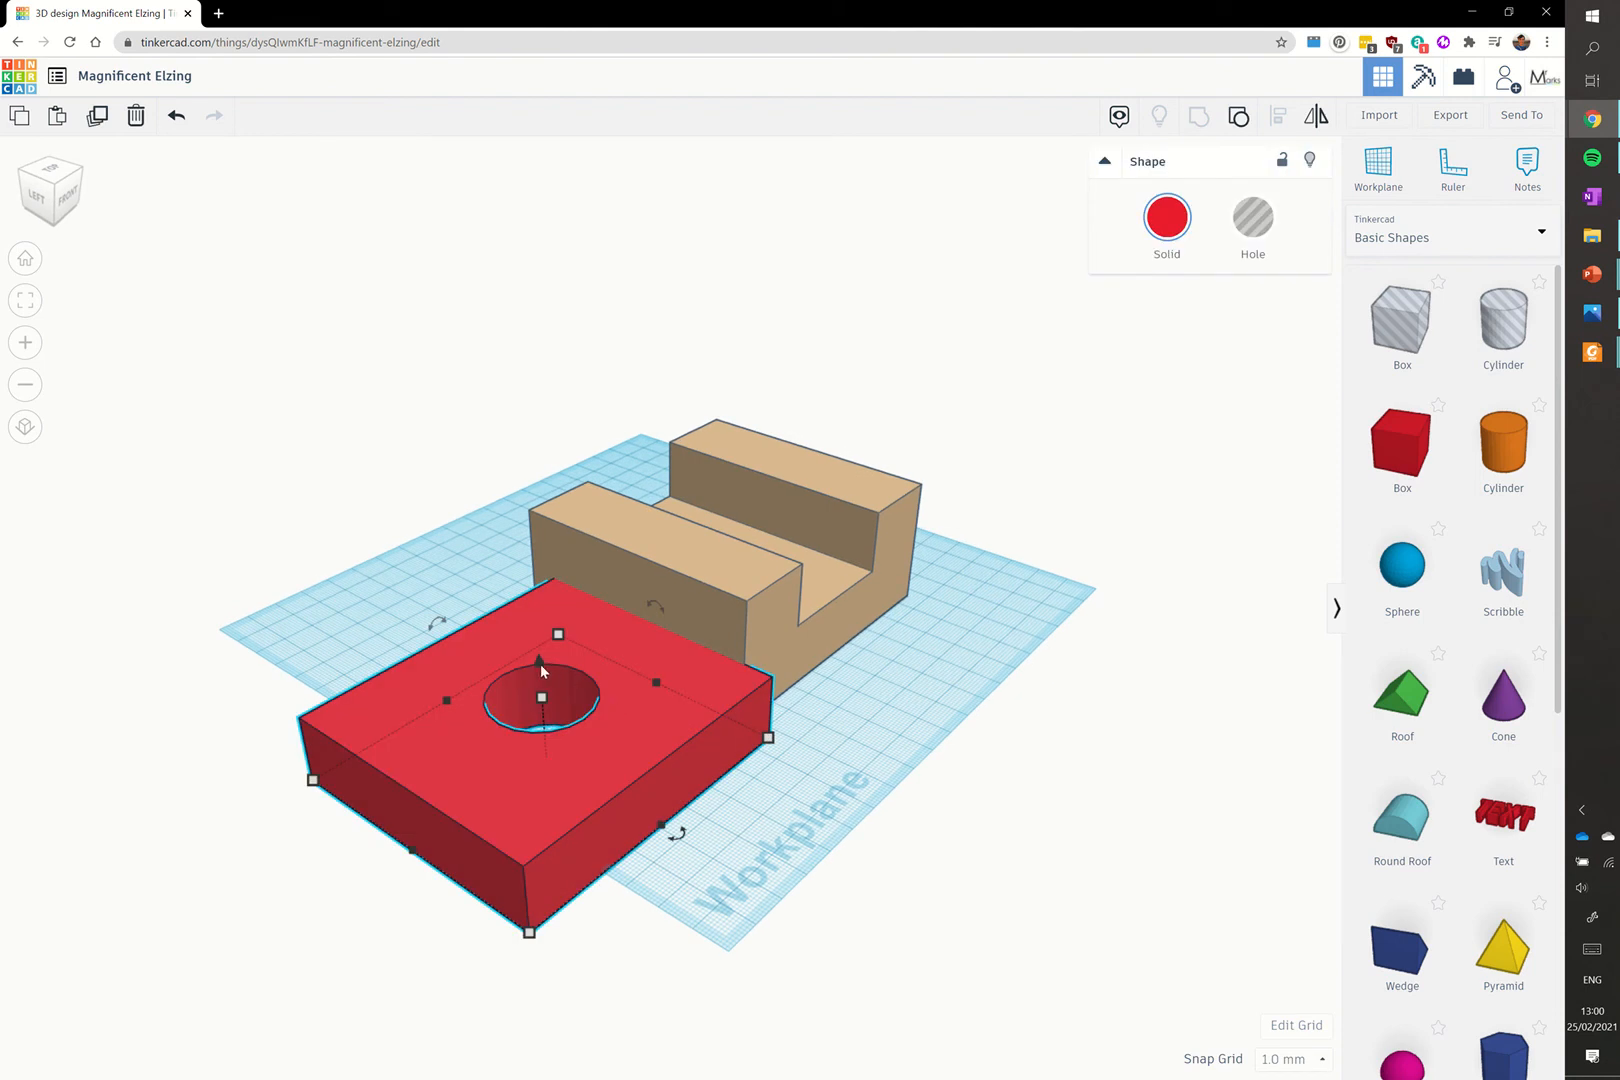
left_click_drag(540, 664, 528, 525)
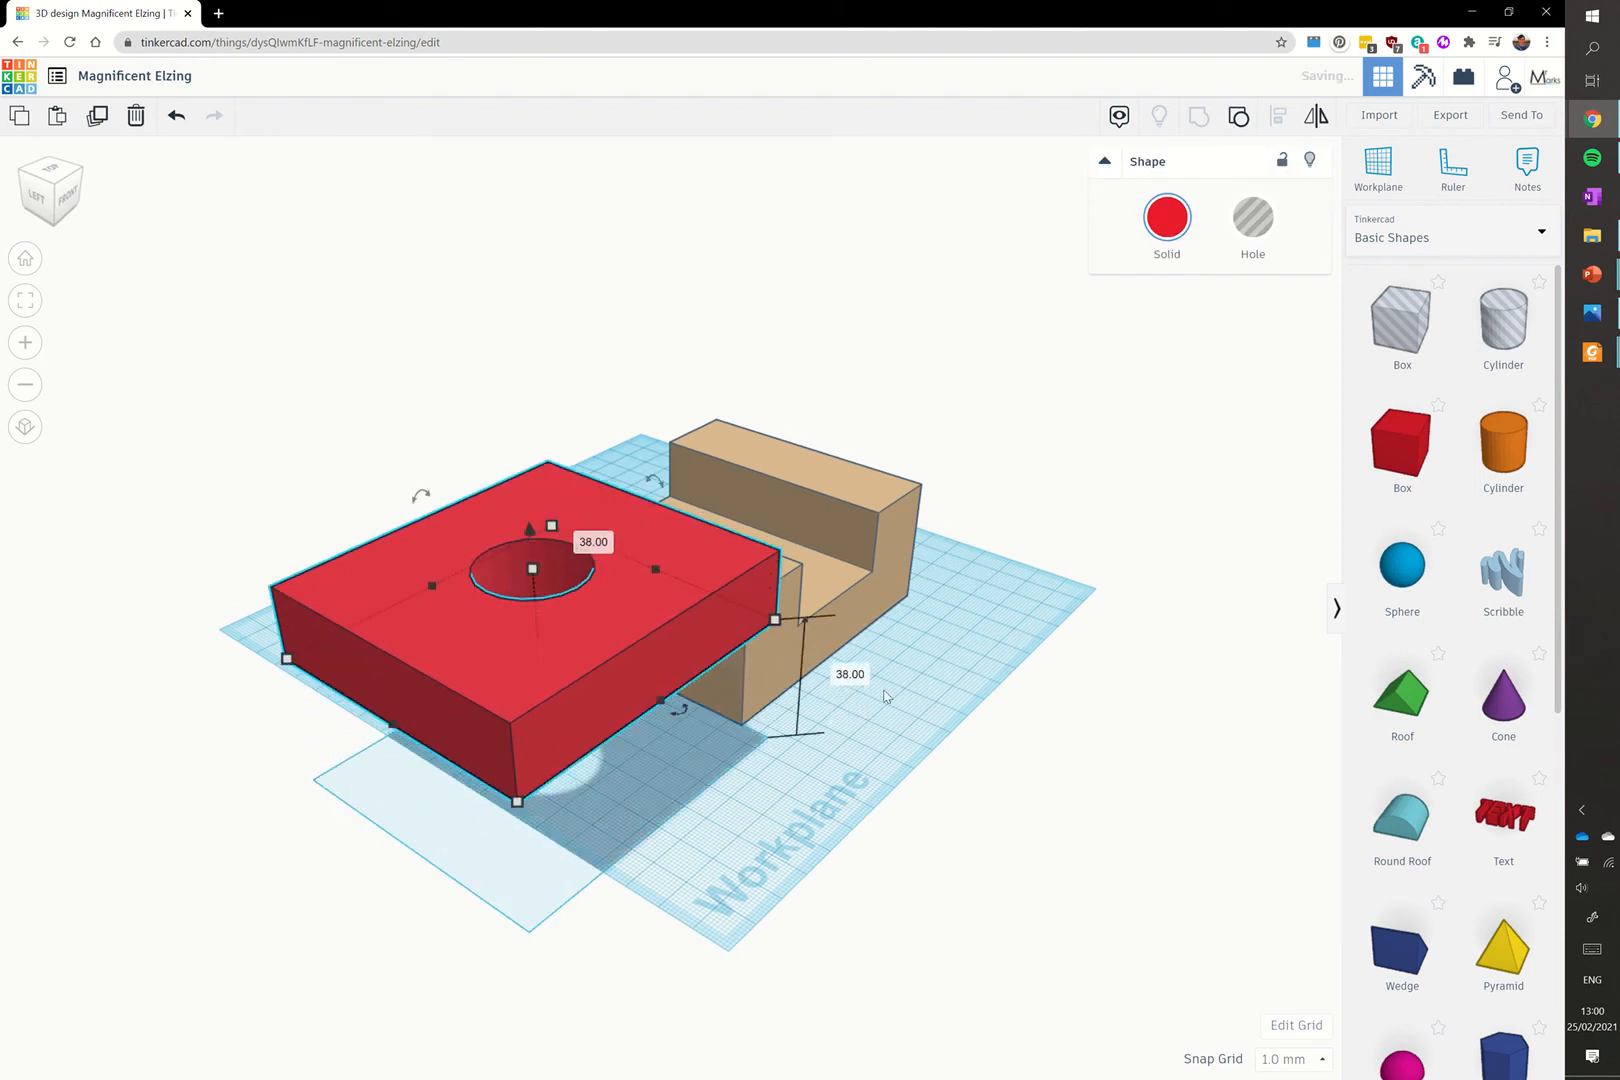
left_click(839, 671)
type("40")
key("Return")
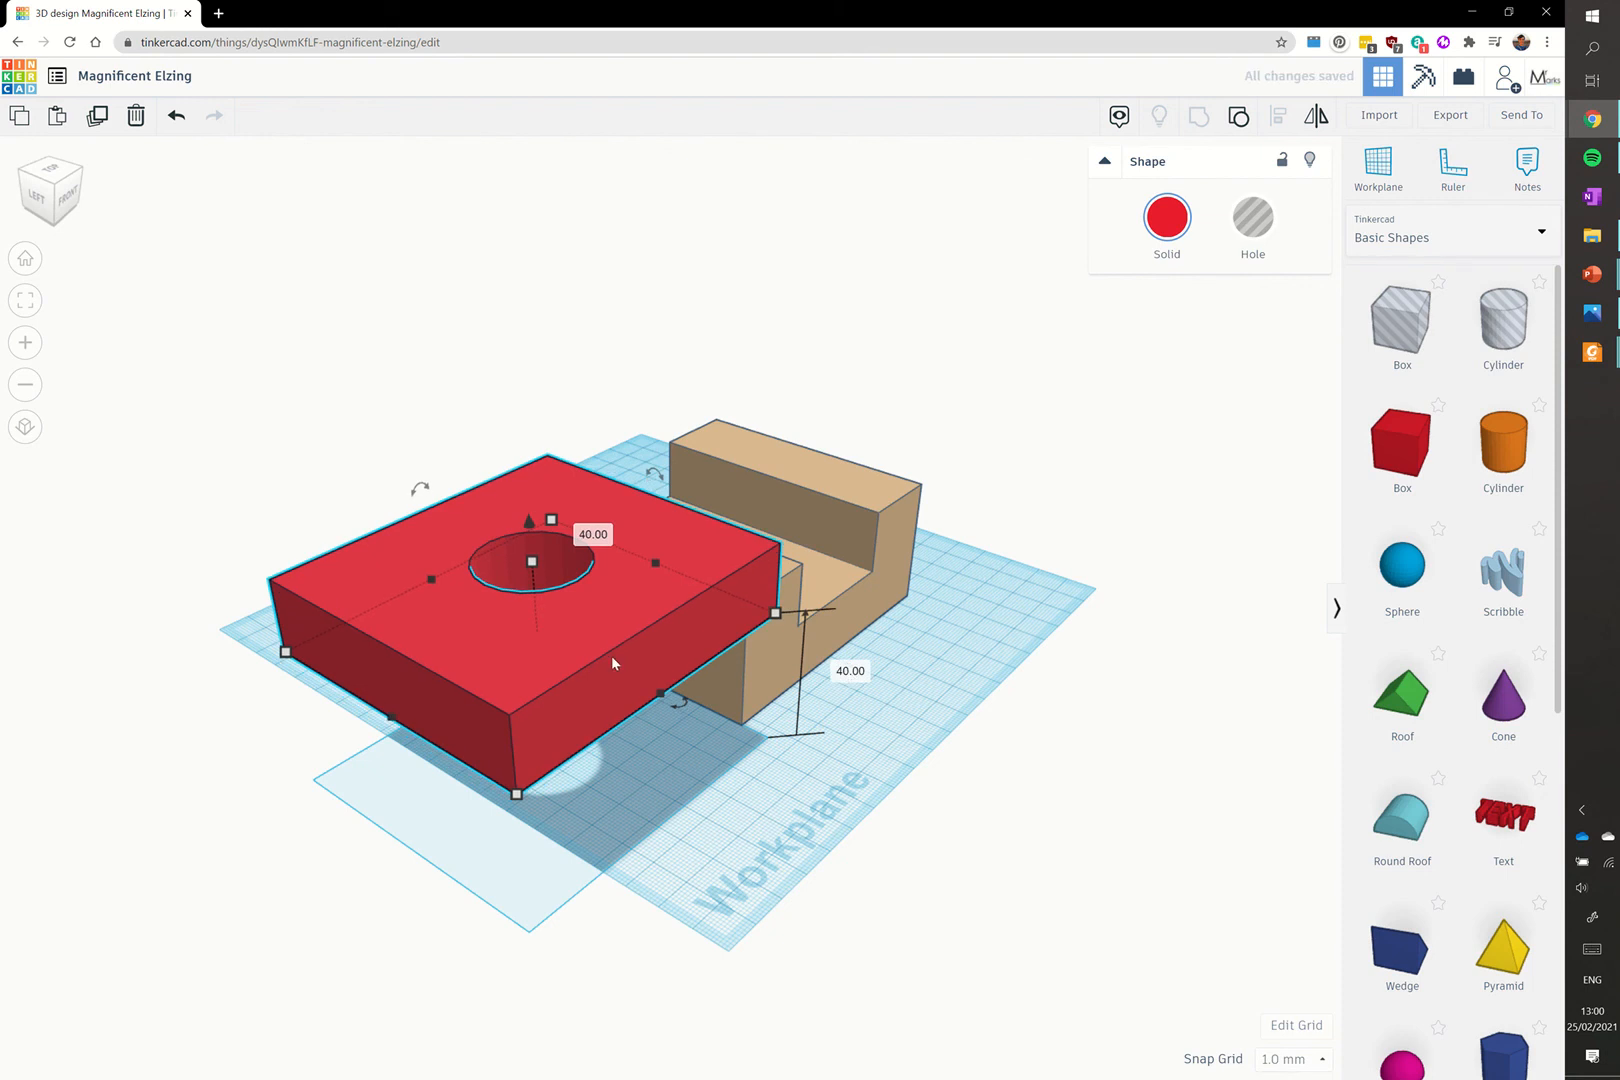
left_click_drag(605, 678, 706, 602)
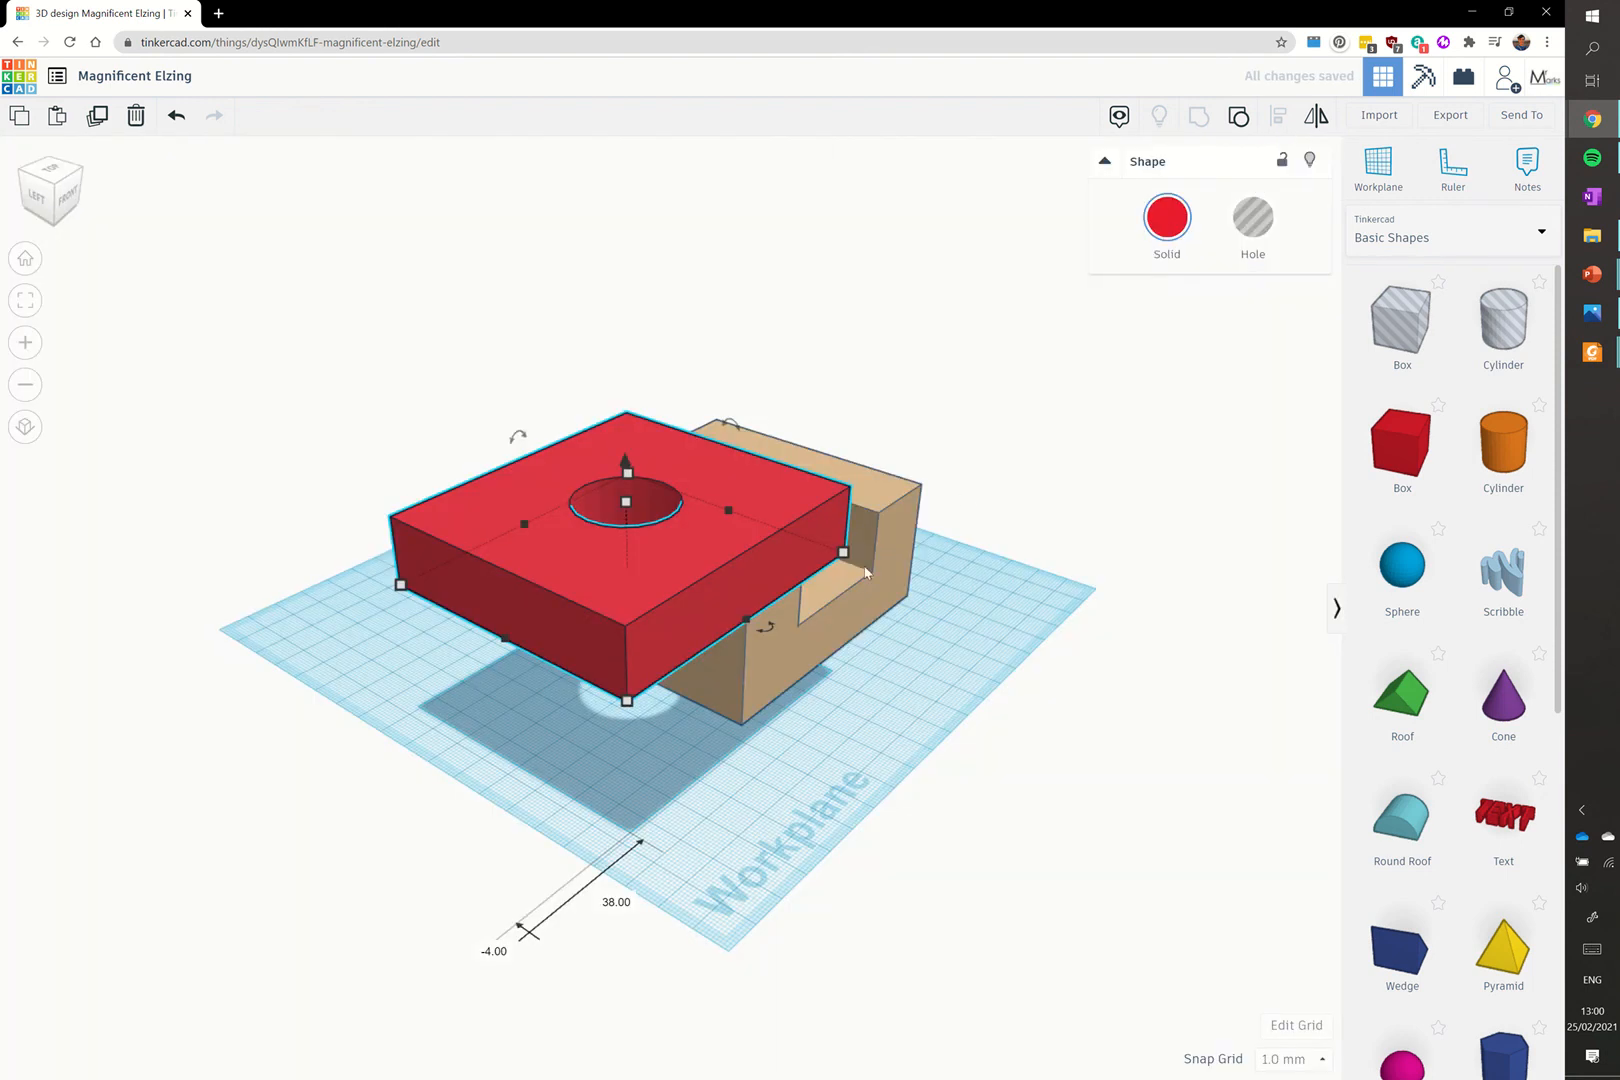
Step: Align the red block with the tan base's left and front edges, keeping the tan base as the fixed reference
left_click(878, 582, "shift")
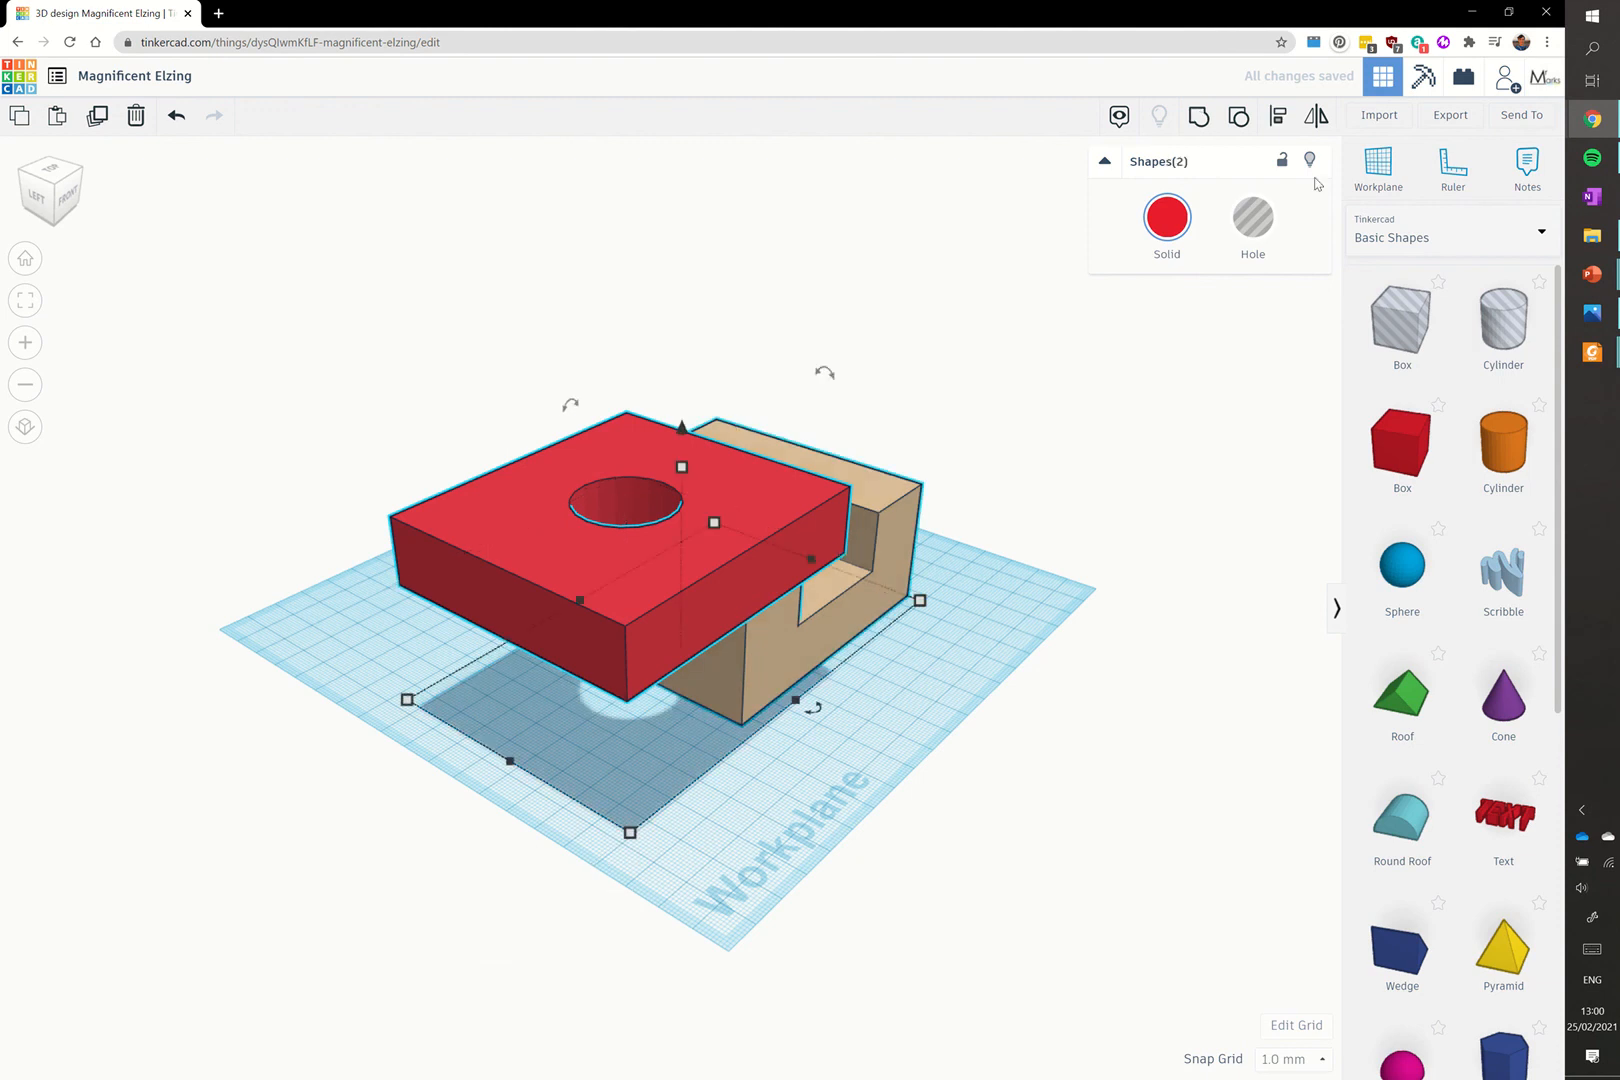
left_click(1284, 128)
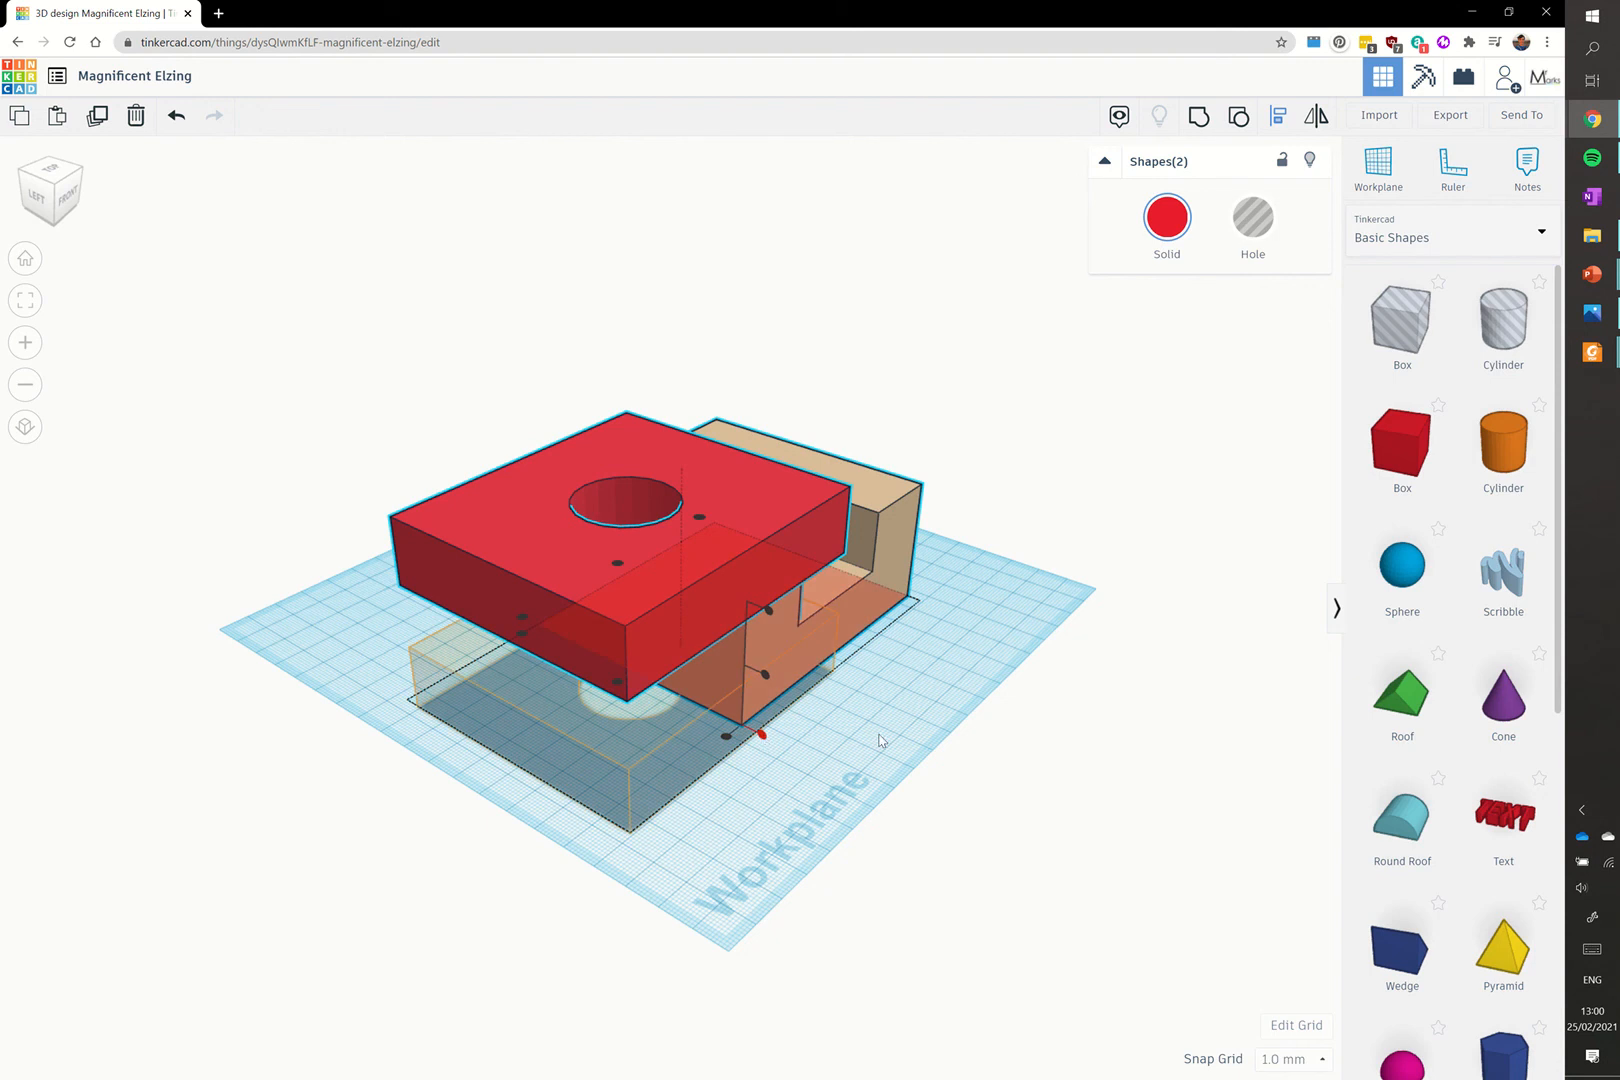
right_click_drag(855, 748, 610, 755)
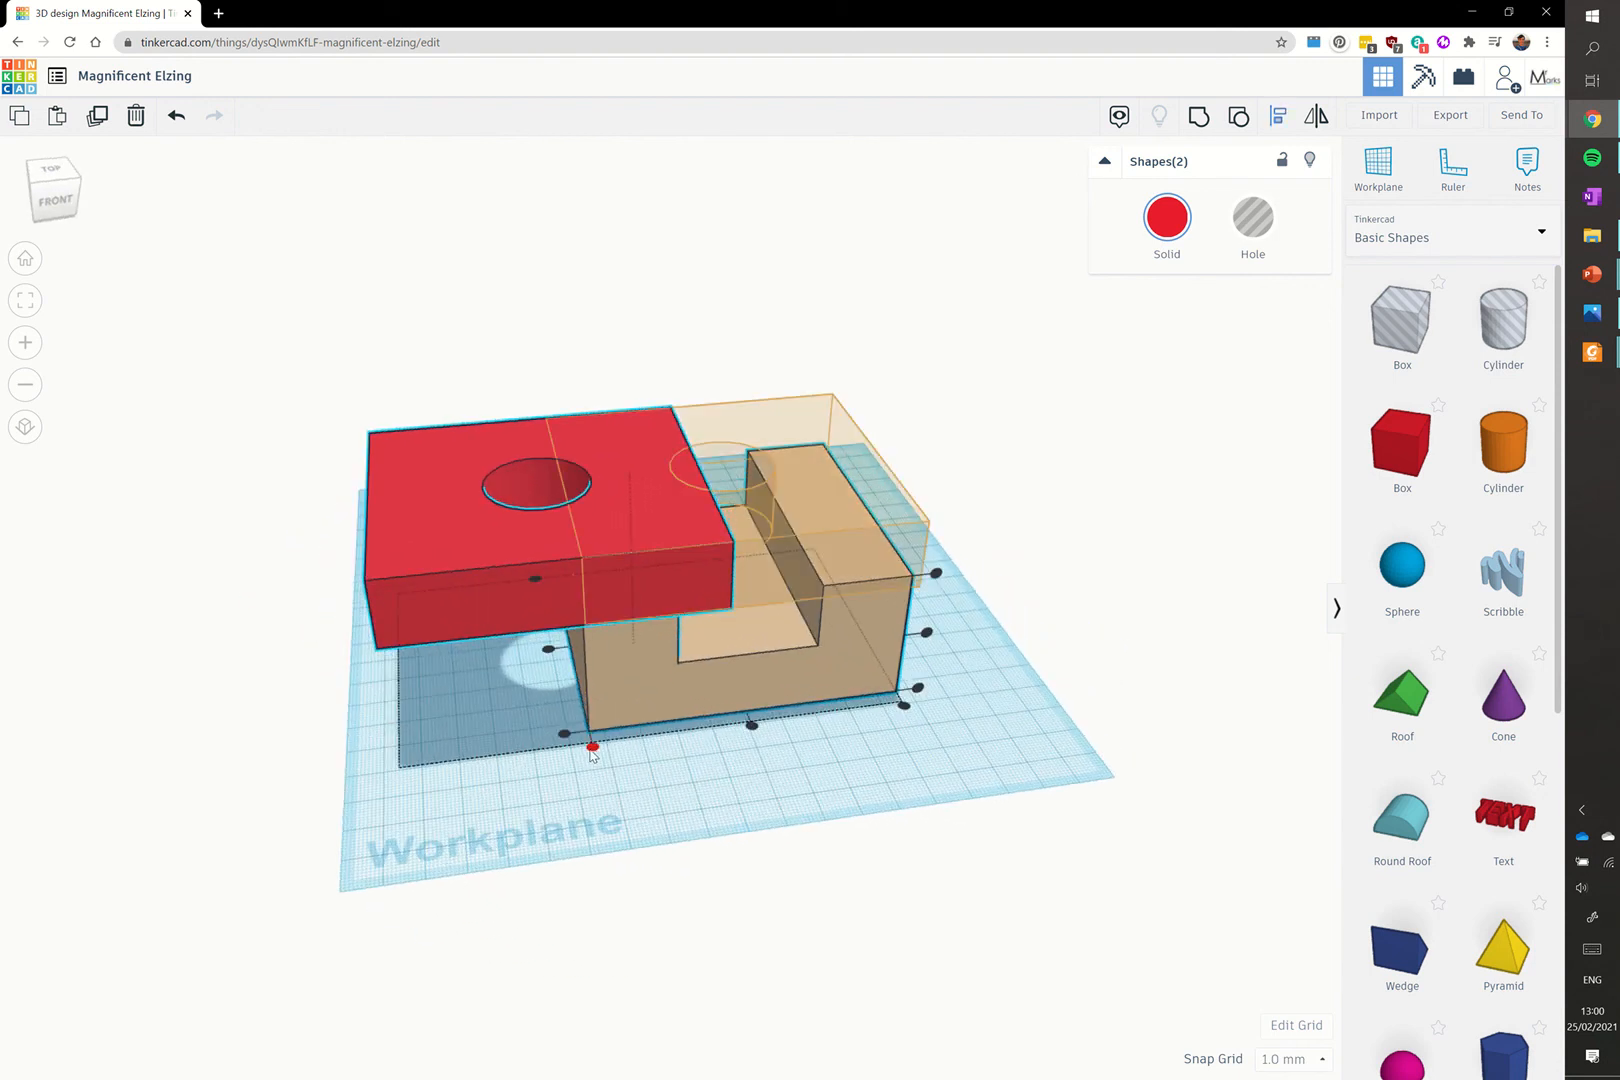
left_click(592, 747)
right_click_drag(592, 755, 866, 790)
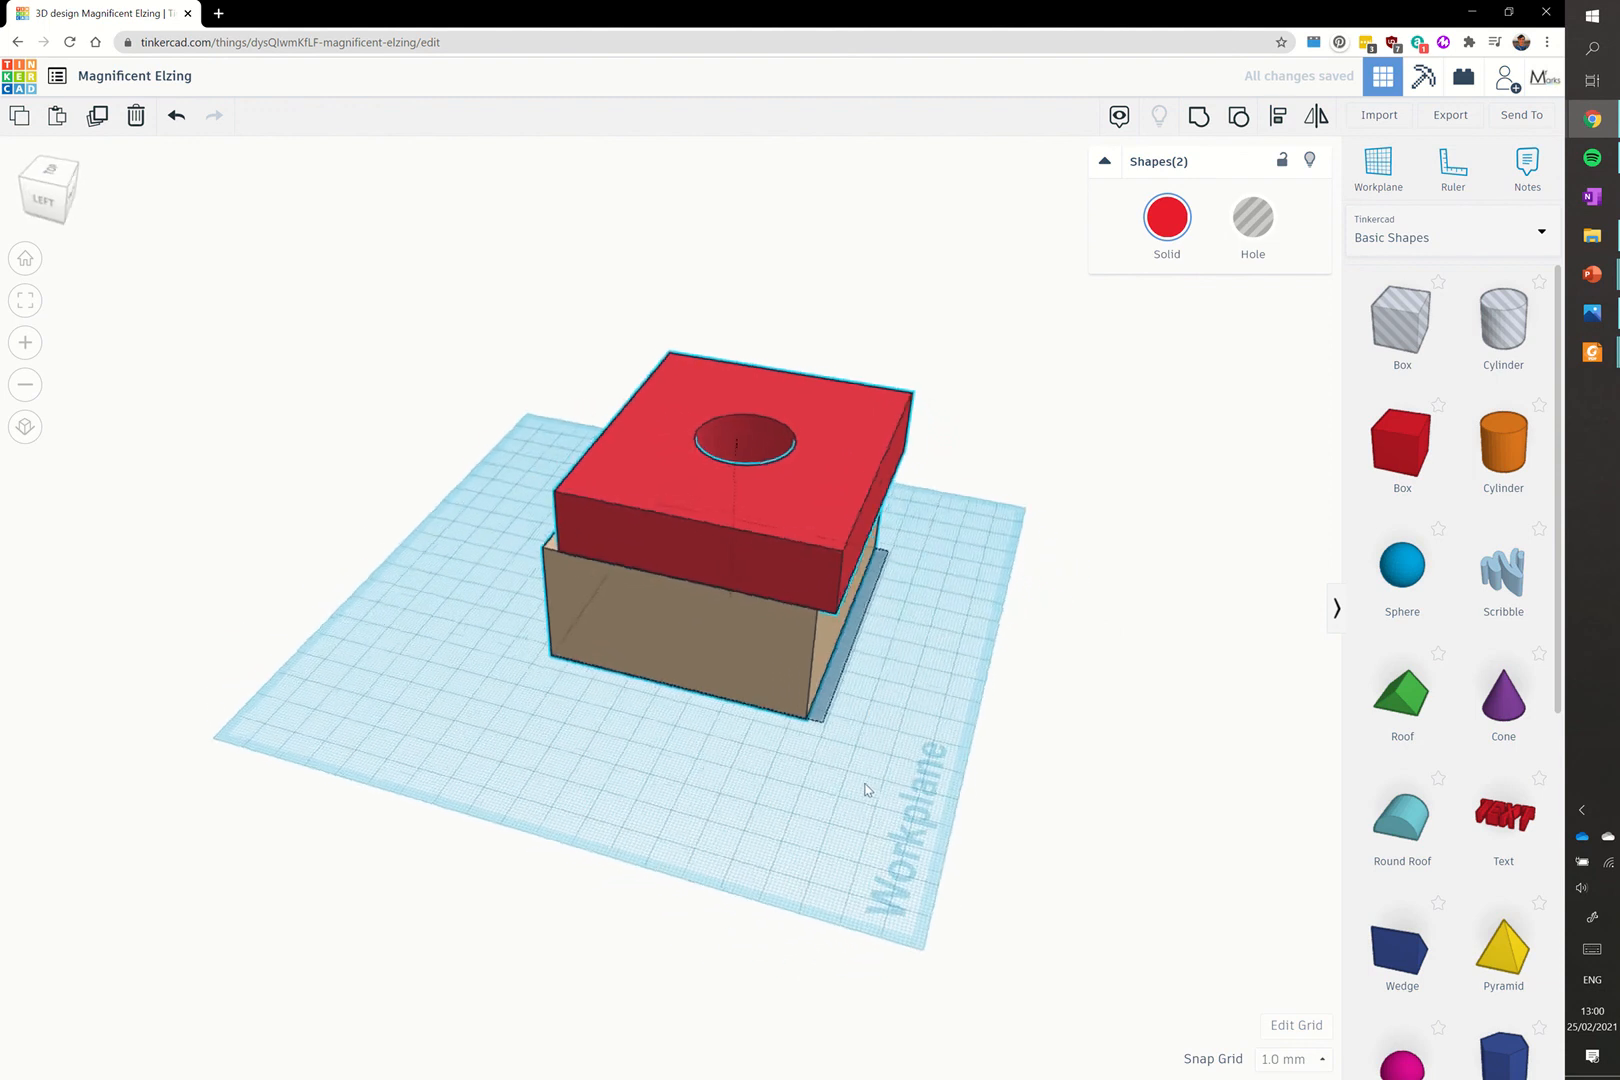
key("l")
left_click(810, 725)
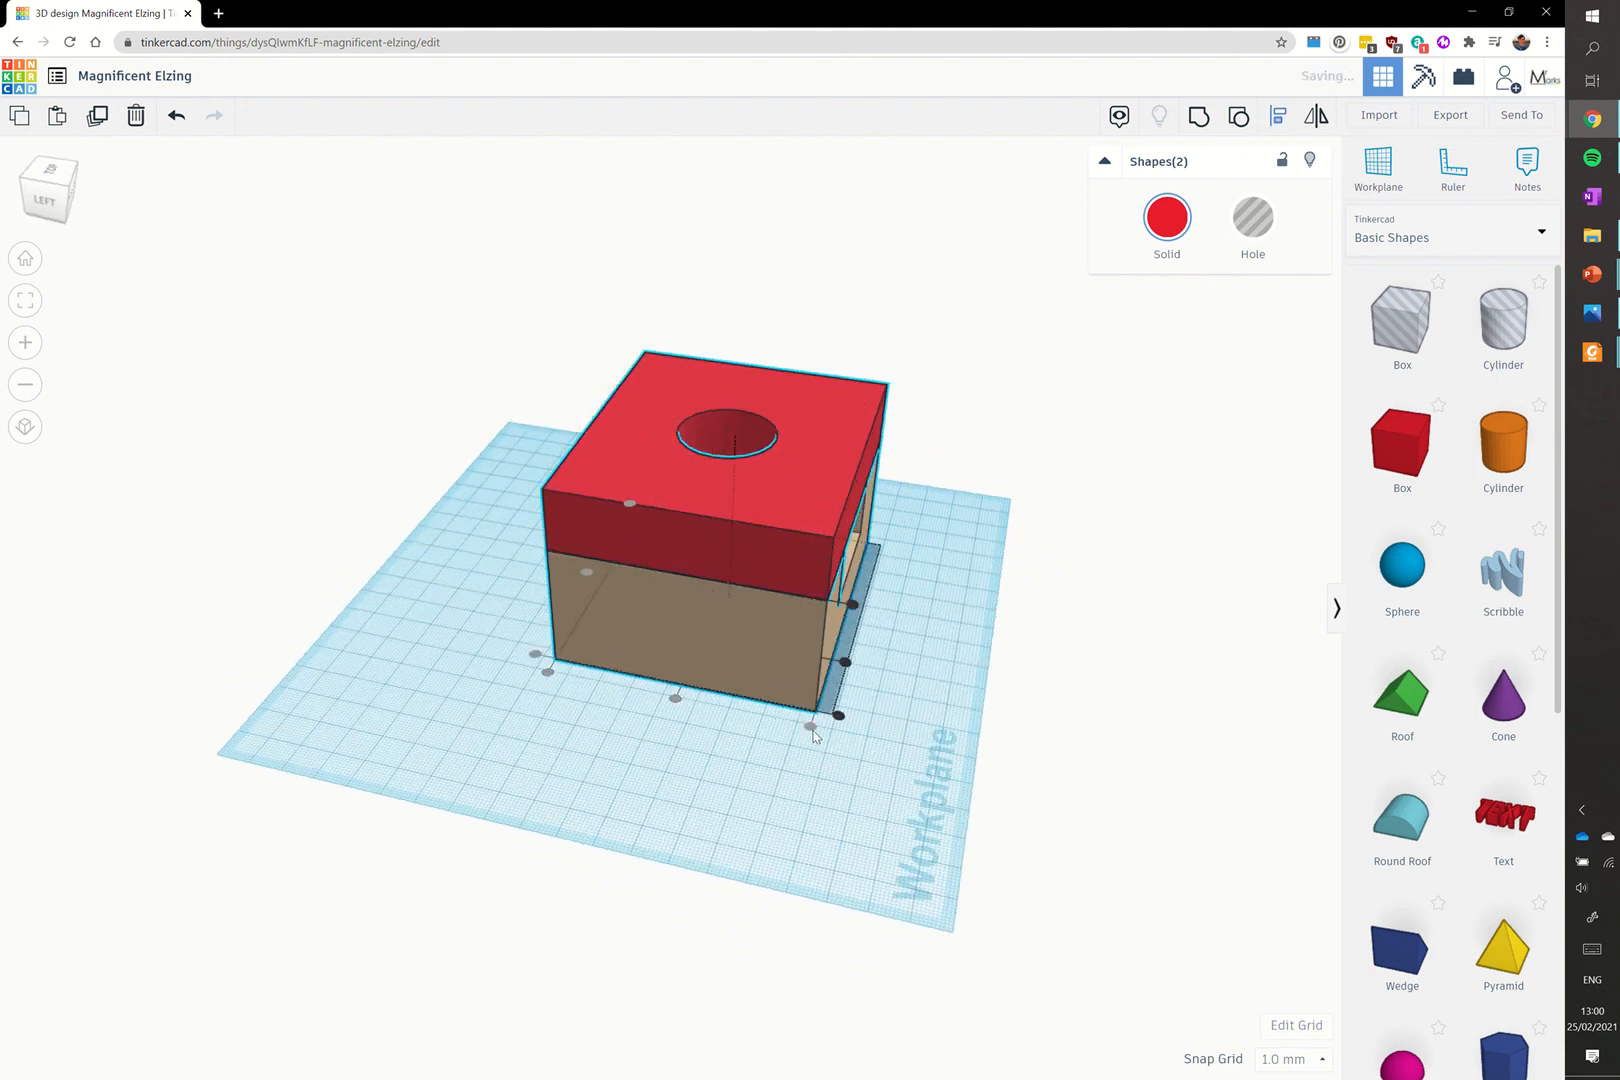
left_click(820, 790)
Step: Group the red block and the tan base into one solid and colour it light tan
right_click_drag(832, 803, 652, 796)
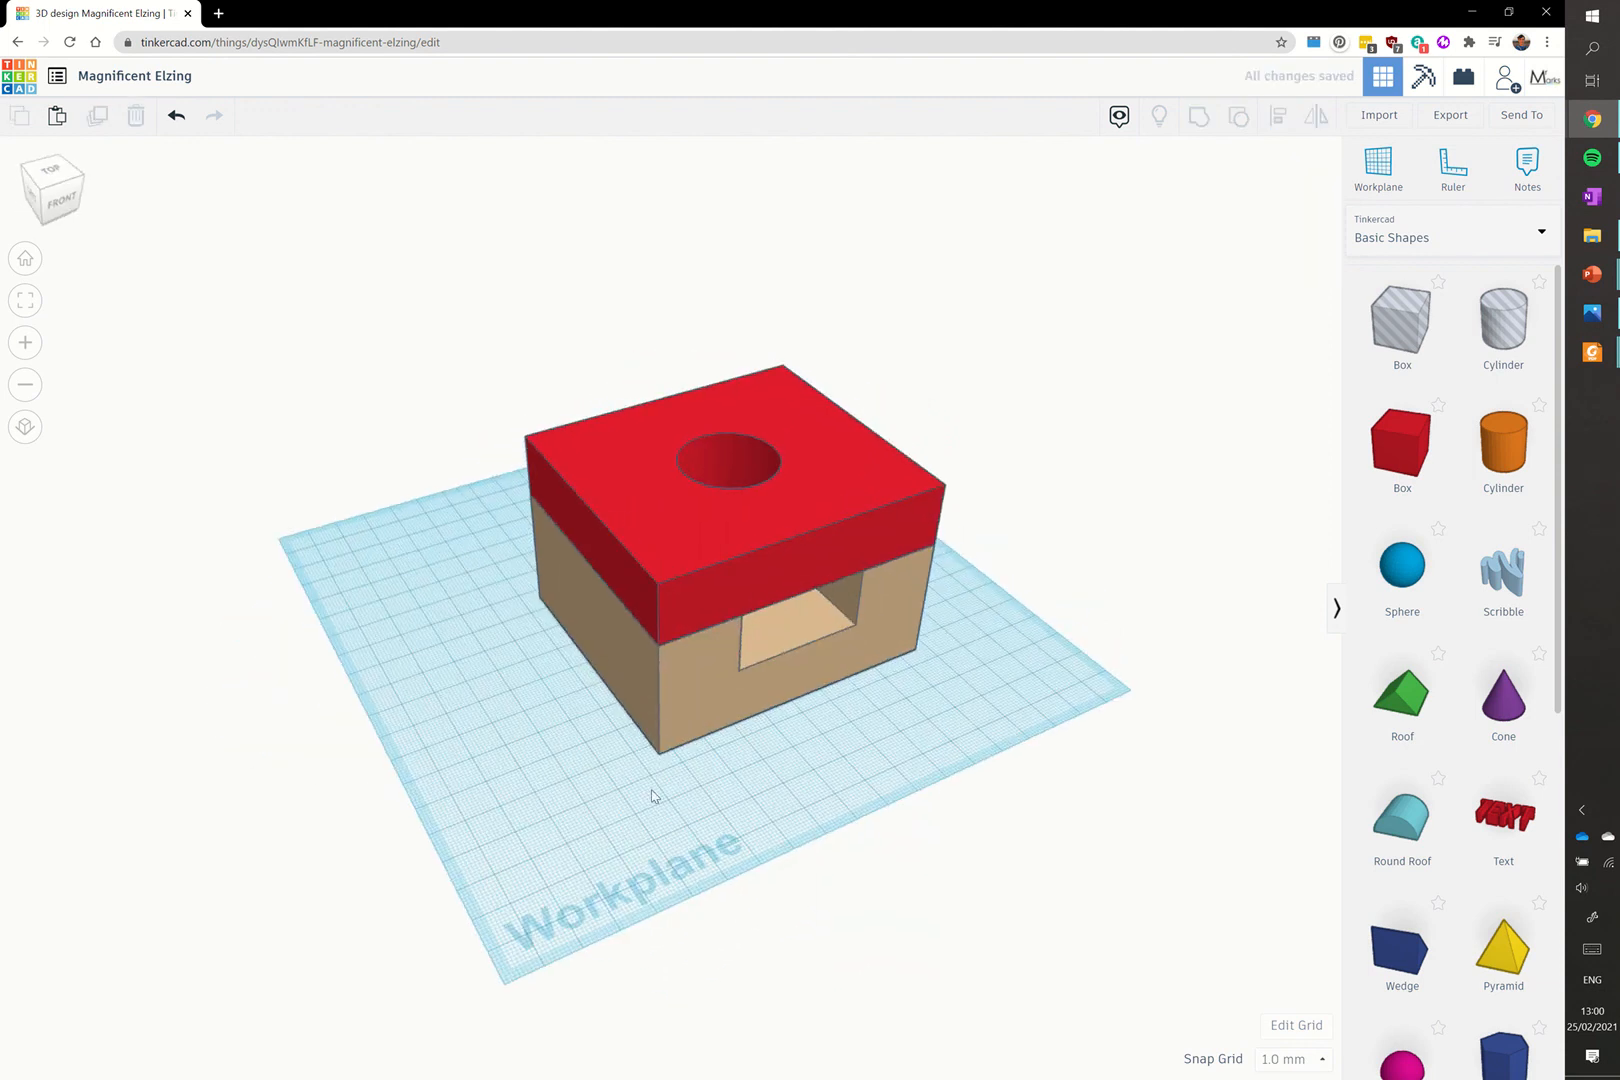
key("ctrl+a")
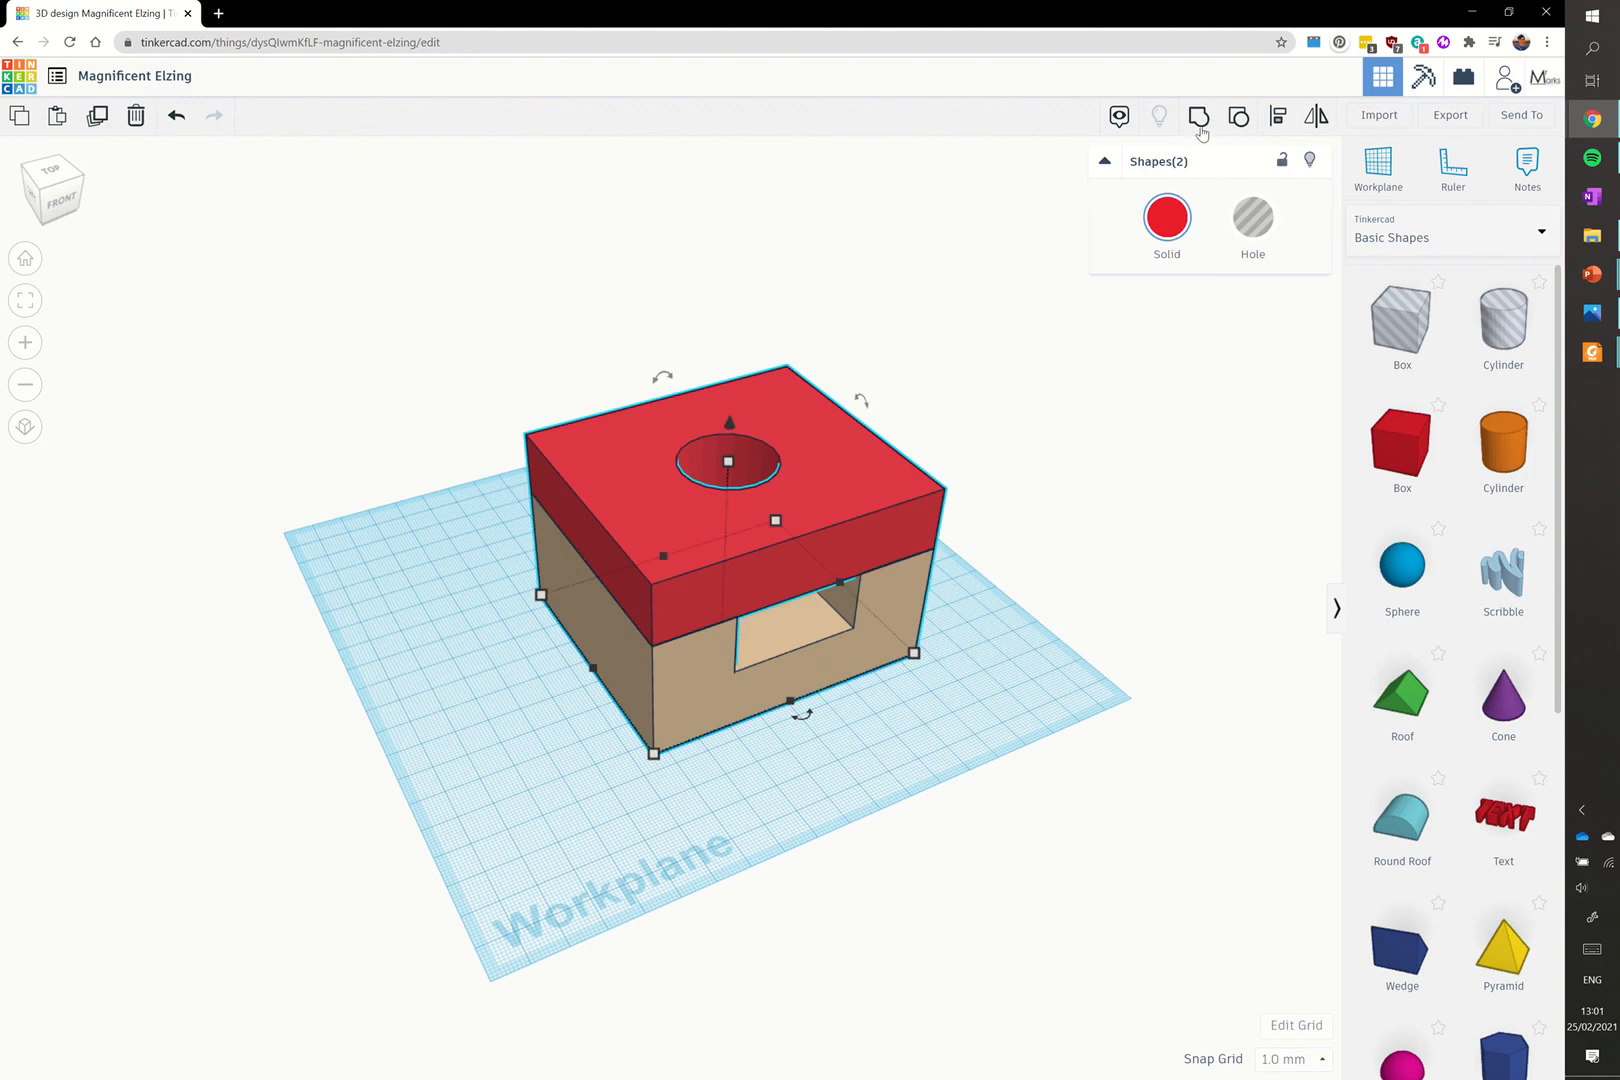
left_click(1199, 120)
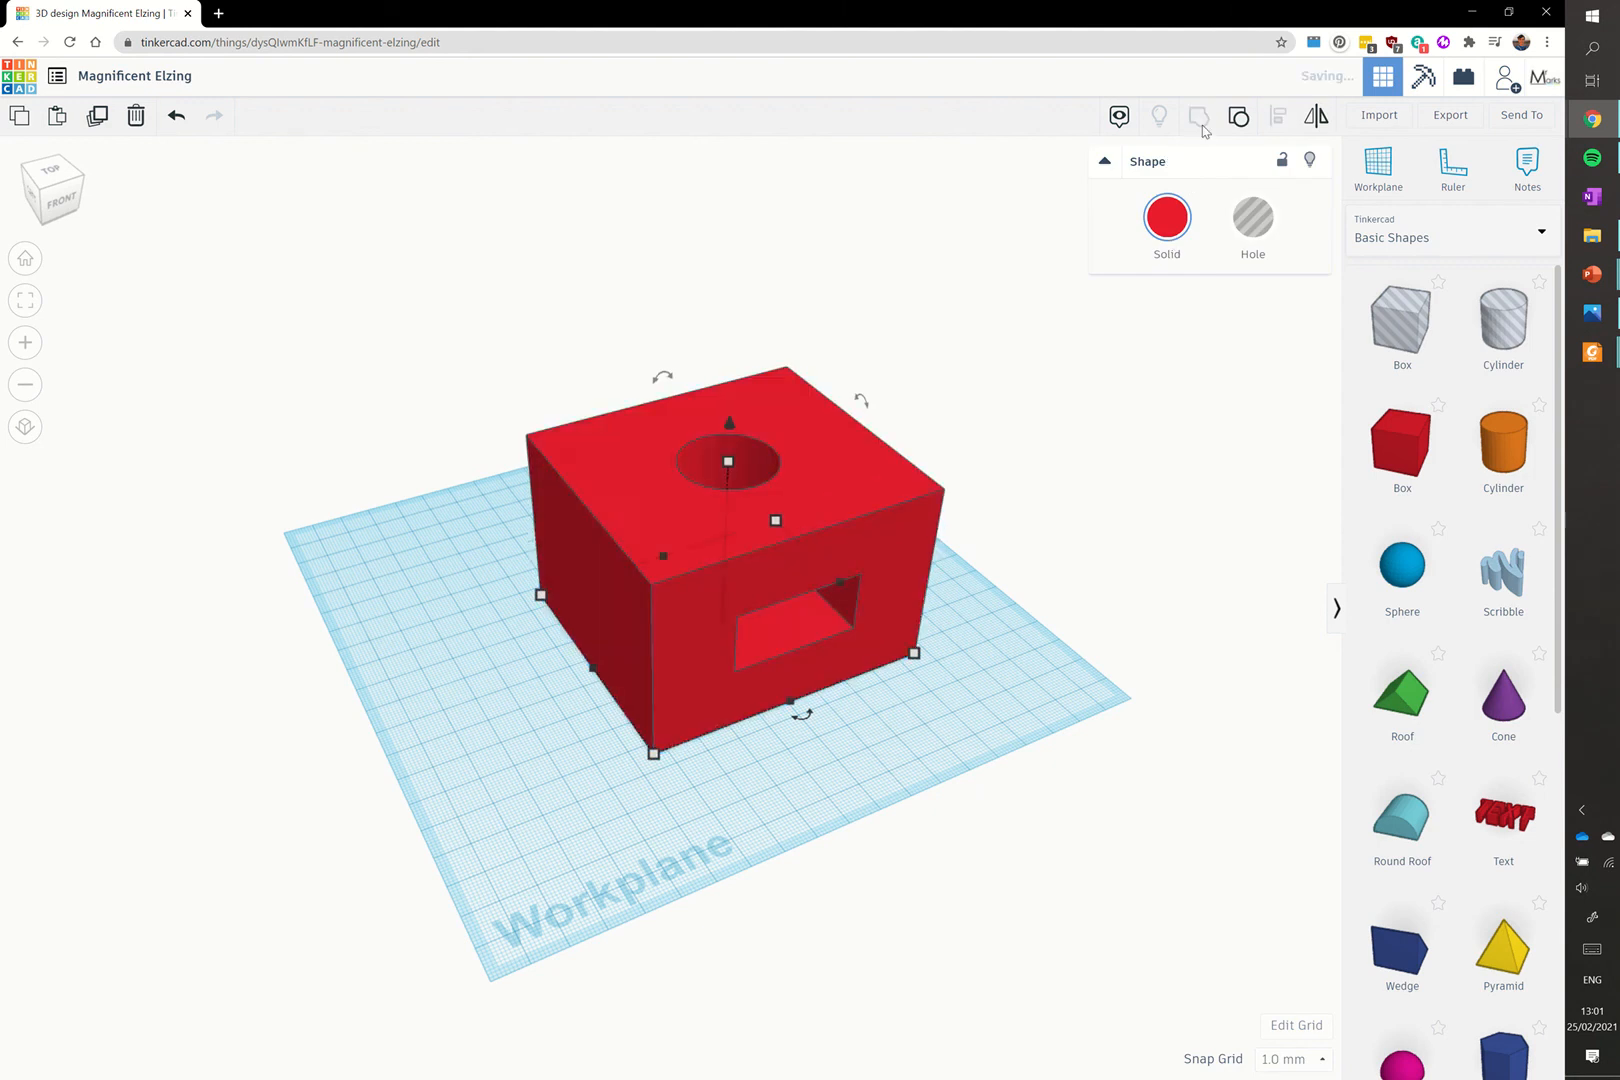
left_click(1166, 225)
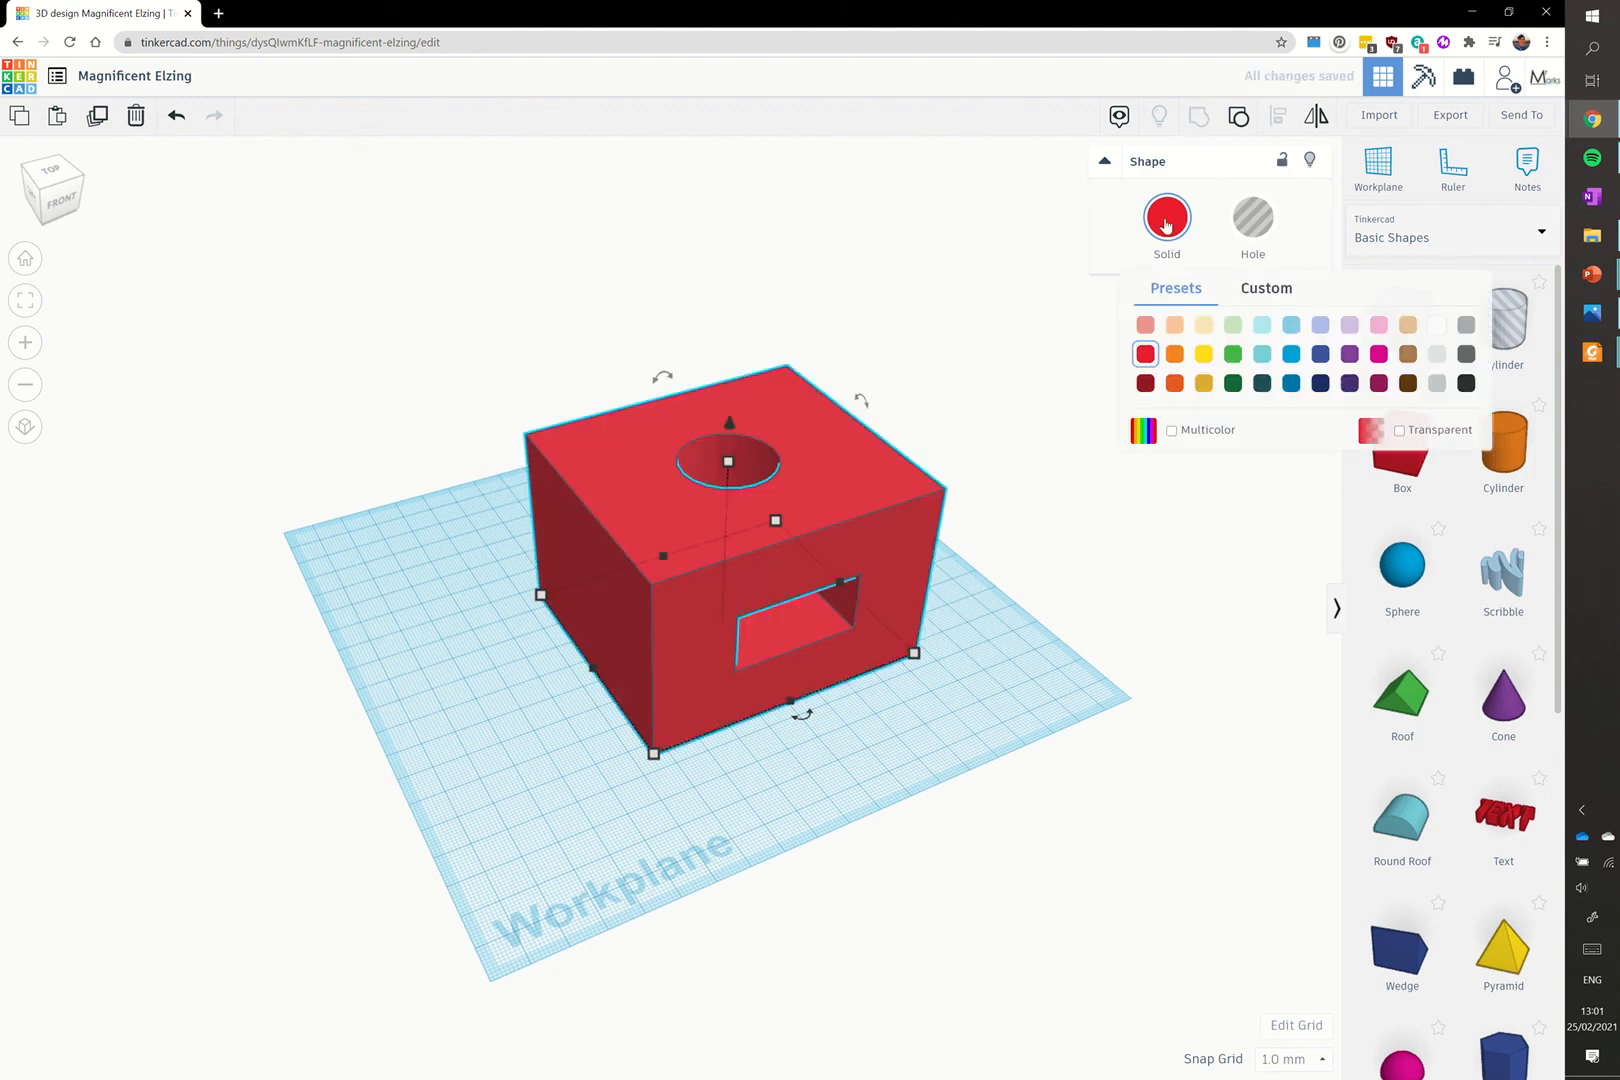
left_click(1407, 326)
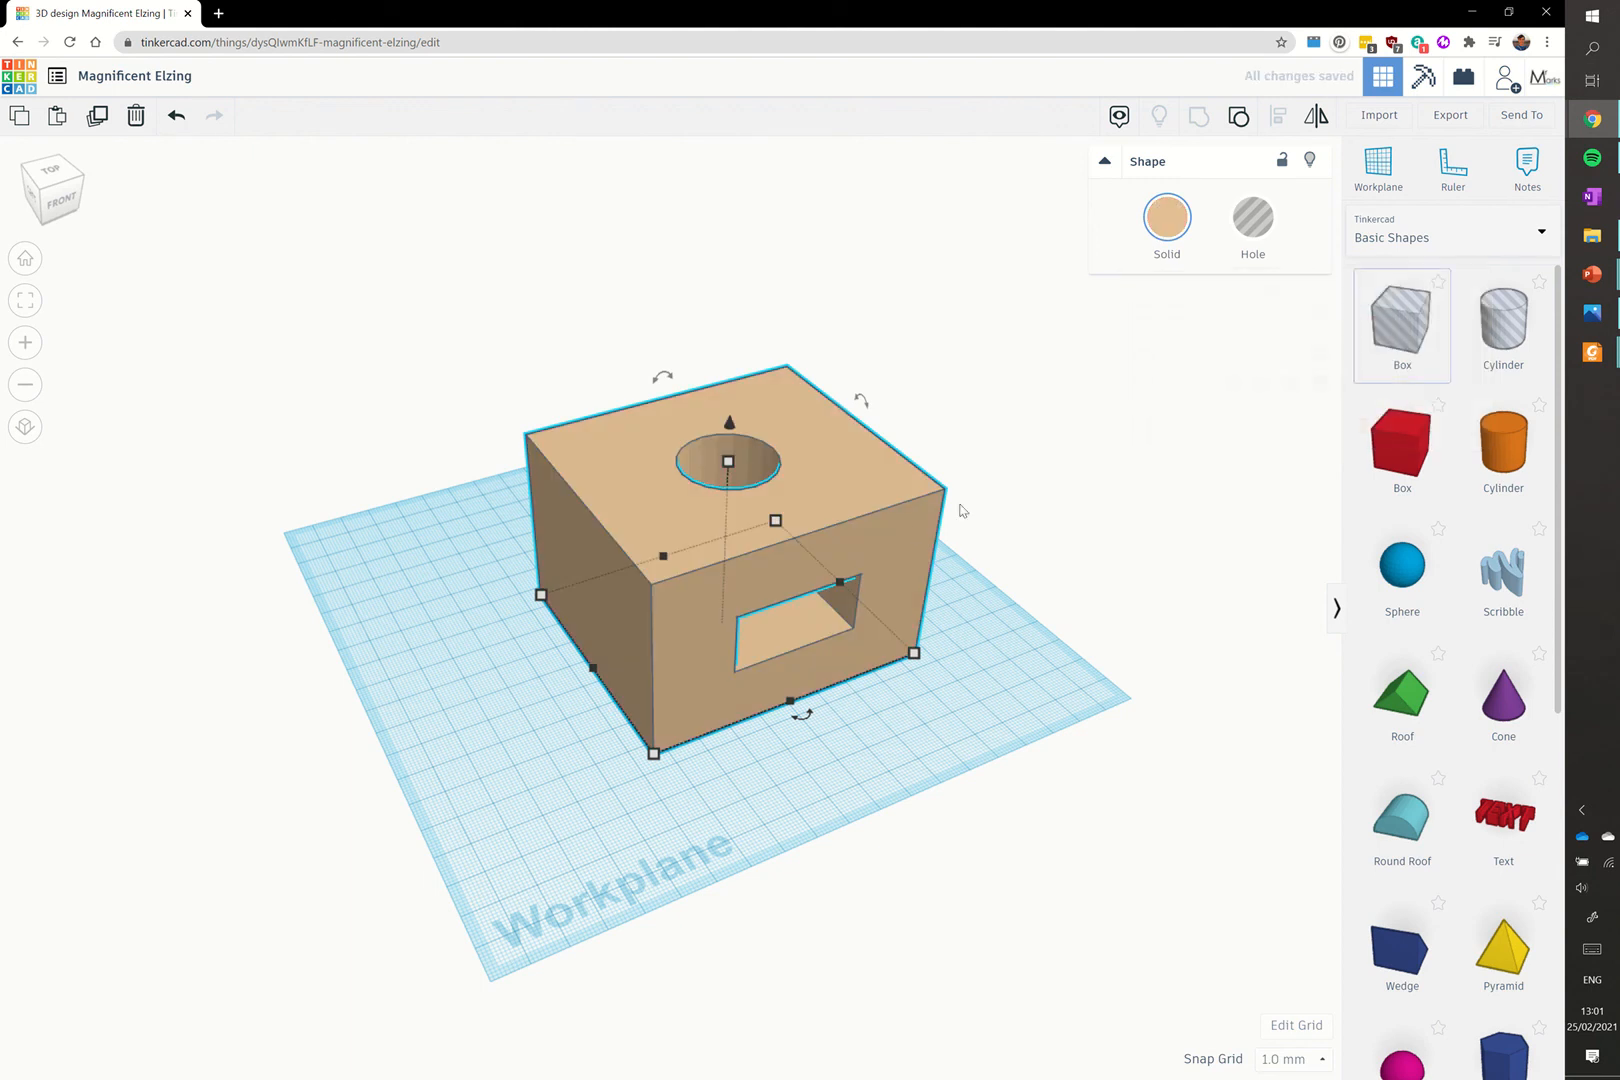
left_click(1092, 597)
Step: Move the finished tan block toward the back of the workplane and view its round and rectangular openings
right_click_drag(658, 779, 648, 731)
left_click_drag(648, 731, 671, 509)
left_click(463, 654)
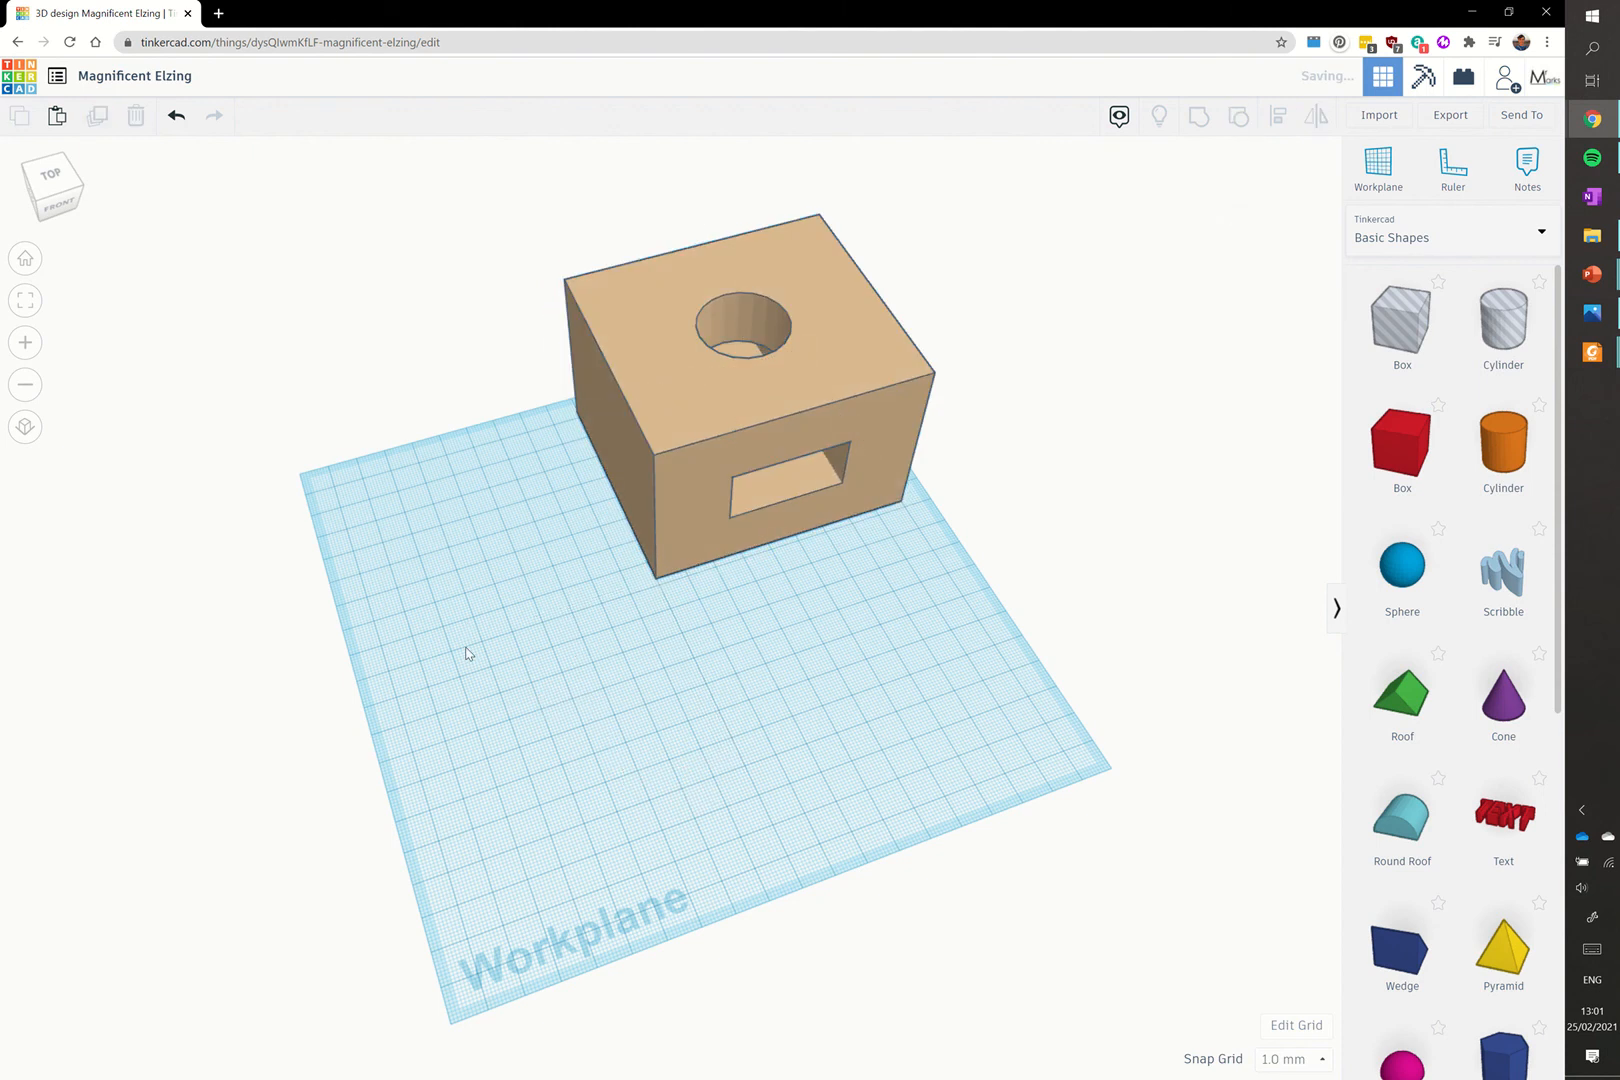
right_click_drag(463, 654, 775, 470)
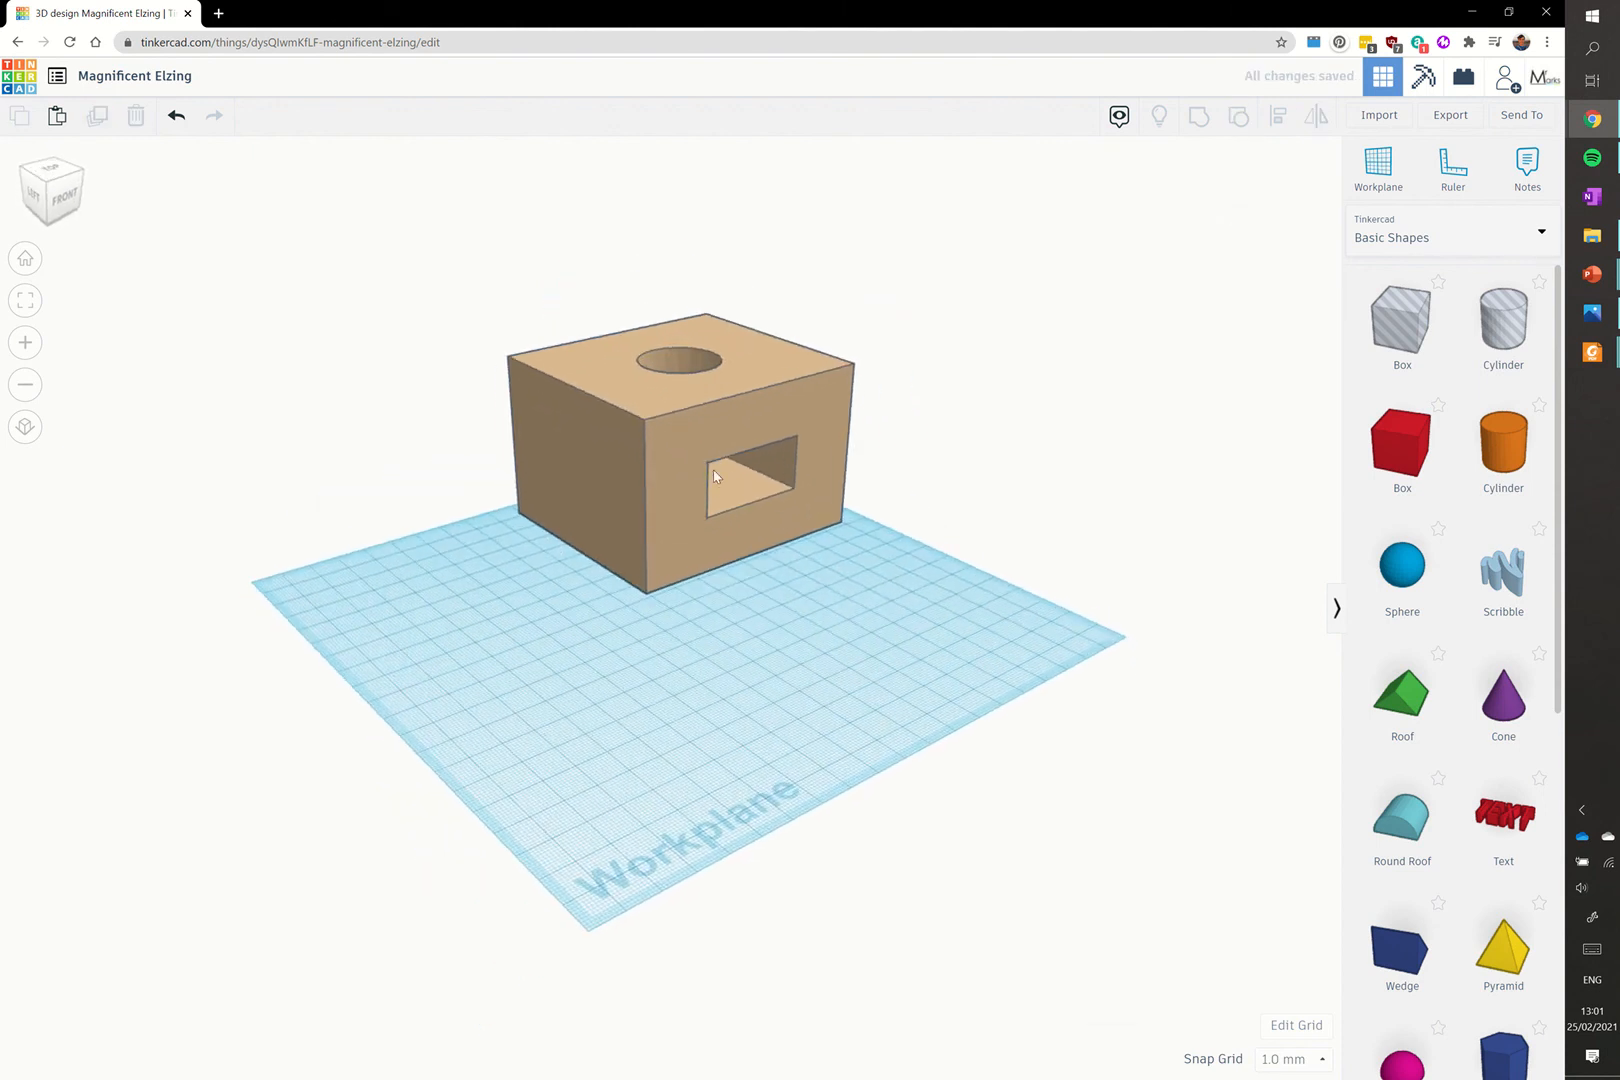